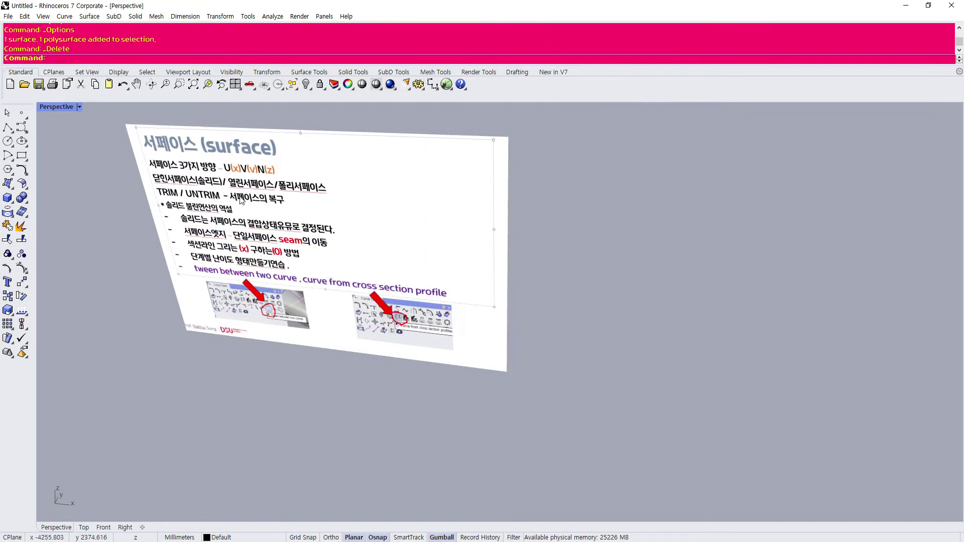
- Draw a solid box on the construction plane beside the surface slide image, setting its height in the Front view
{"action": "left_click", "coordinate": [7, 200]}
{"action": "scroll", "coordinate": [40, 212], "scroll_direction": "down", "scroll_amount": 2}
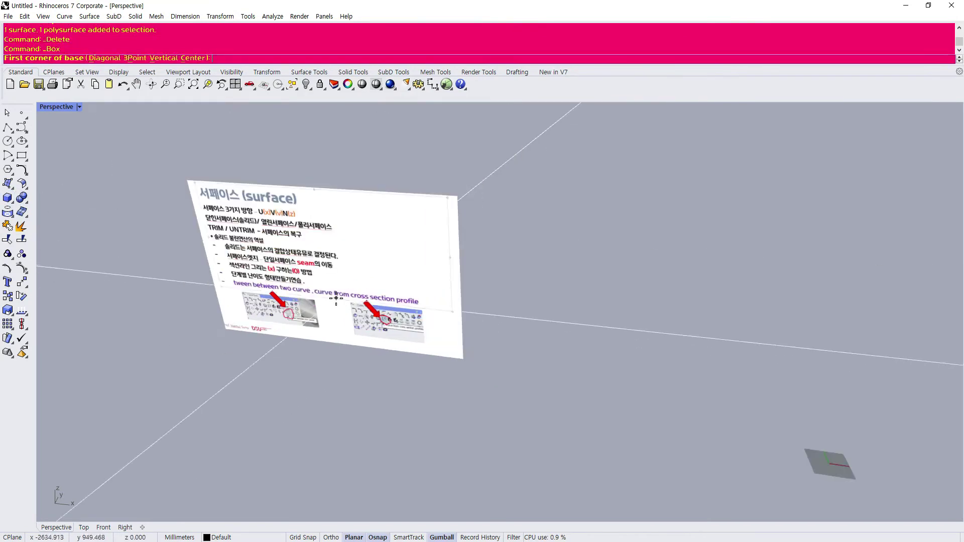
{"action": "left_click", "coordinate": [519, 282]}
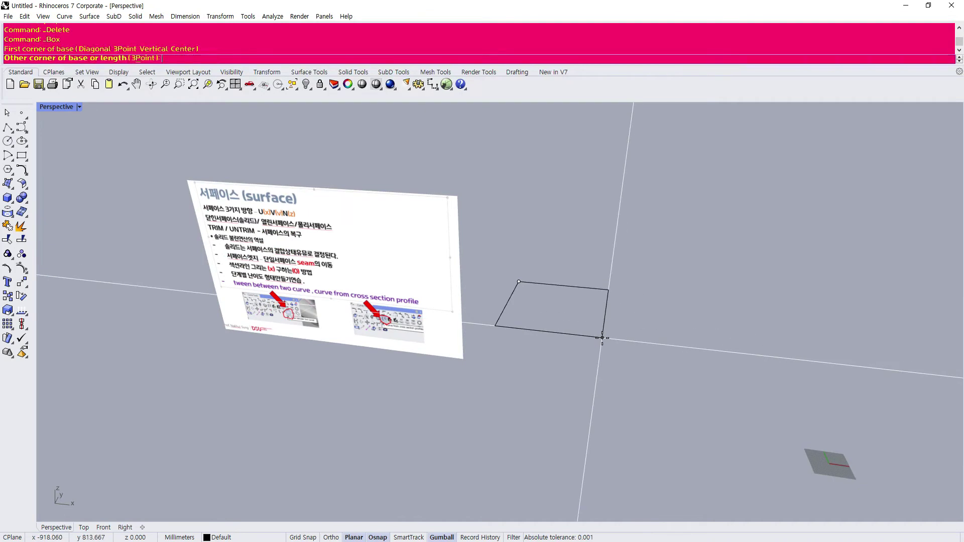
{"action": "left_click", "coordinate": [615, 352]}
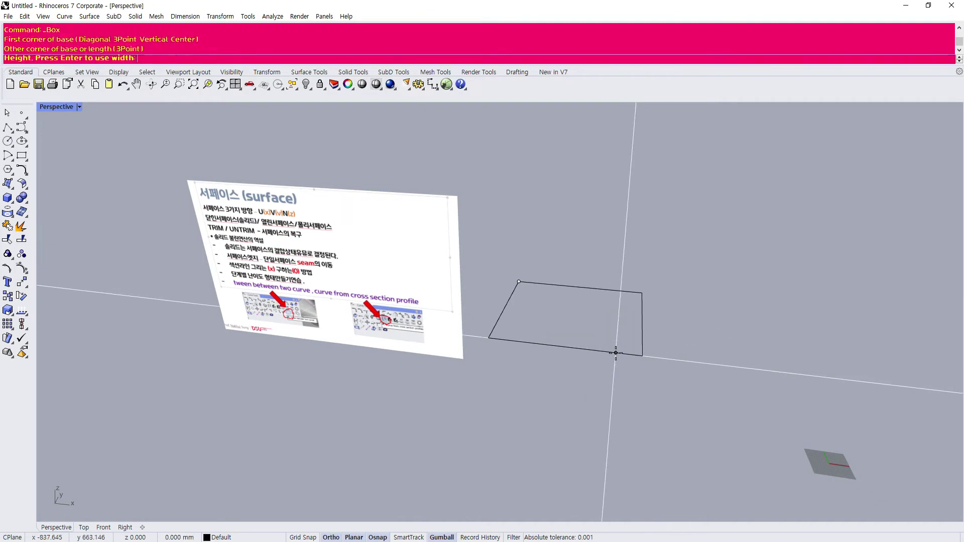
{"action": "double_click", "coordinate": [69, 108]}
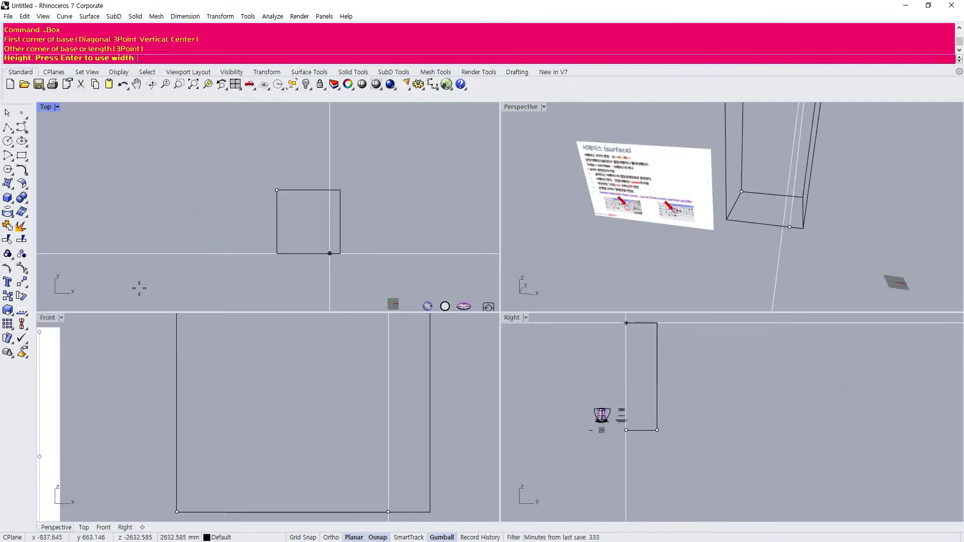
{"action": "left_click", "coordinate": [284, 355]}
- Scale the box down uniformly and reposition it in the Front view with the gumball
{"action": "left_click_drag", "start_coordinate": [338, 457], "coordinate": [233, 345]}
{"action": "scroll", "coordinate": [321, 231], "scroll_direction": "up", "scroll_amount": 4}
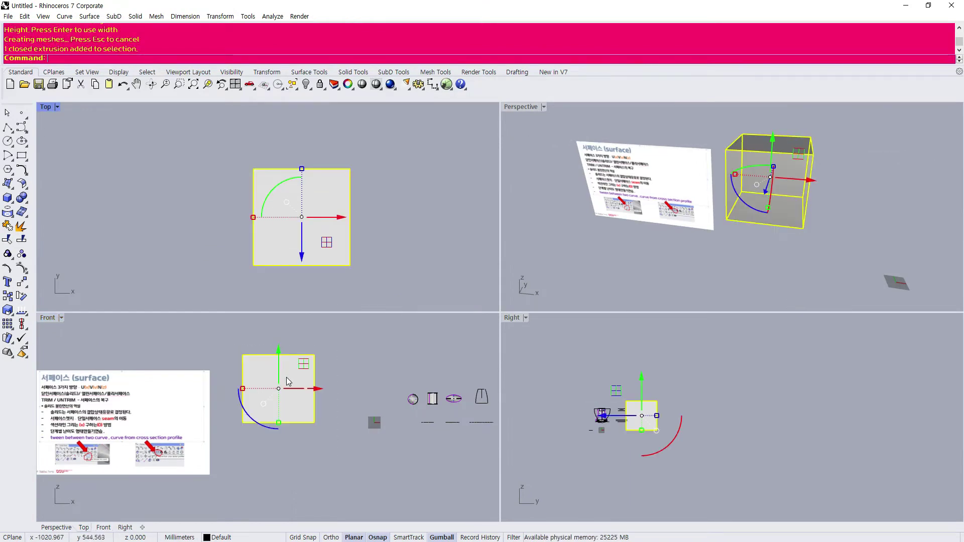
{"action": "right_click_drag", "start_coordinate": [287, 378], "coordinate": [300, 374]}
{"action": "left_click_drag", "start_coordinate": [256, 385], "coordinate": [288, 388]}
{"action": "scroll", "coordinate": [300, 355], "scroll_direction": "up", "scroll_amount": 5}
{"action": "left_click_drag", "start_coordinate": [299, 351], "coordinate": [271, 426]}
{"action": "scroll", "coordinate": [279, 374], "scroll_direction": "down", "scroll_amount": 4}
{"action": "scroll", "coordinate": [425, 233], "scroll_direction": "down", "scroll_amount": 3}
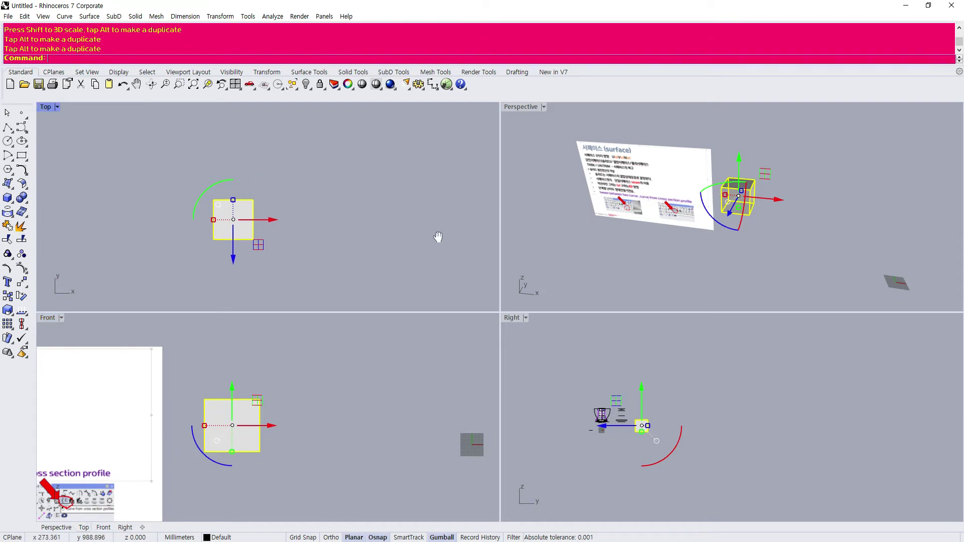
- Zoom all viewports to the selected box and maximize the Perspective view
{"action": "scroll", "coordinate": [637, 232], "scroll_direction": "down", "scroll_amount": 3}
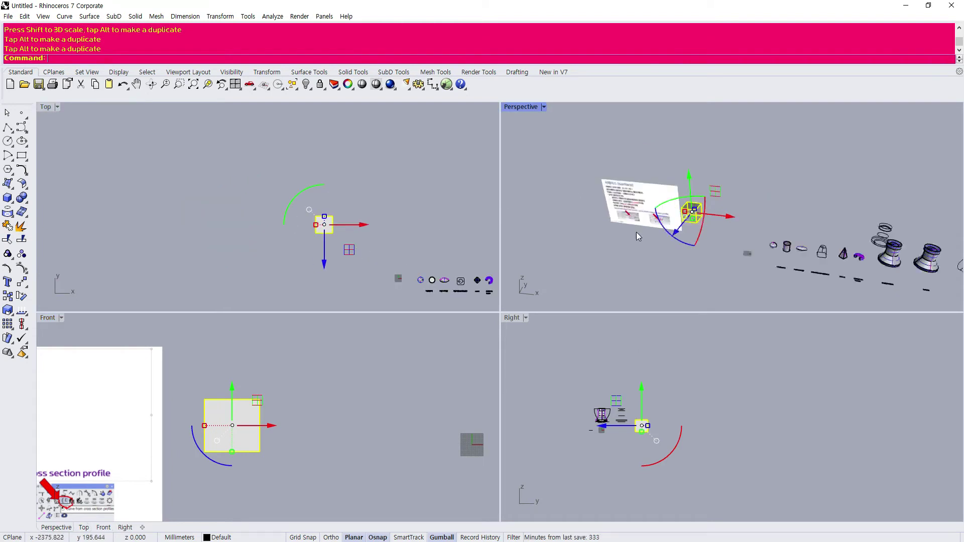
{"action": "scroll", "coordinate": [304, 270], "scroll_direction": "down", "scroll_amount": 2}
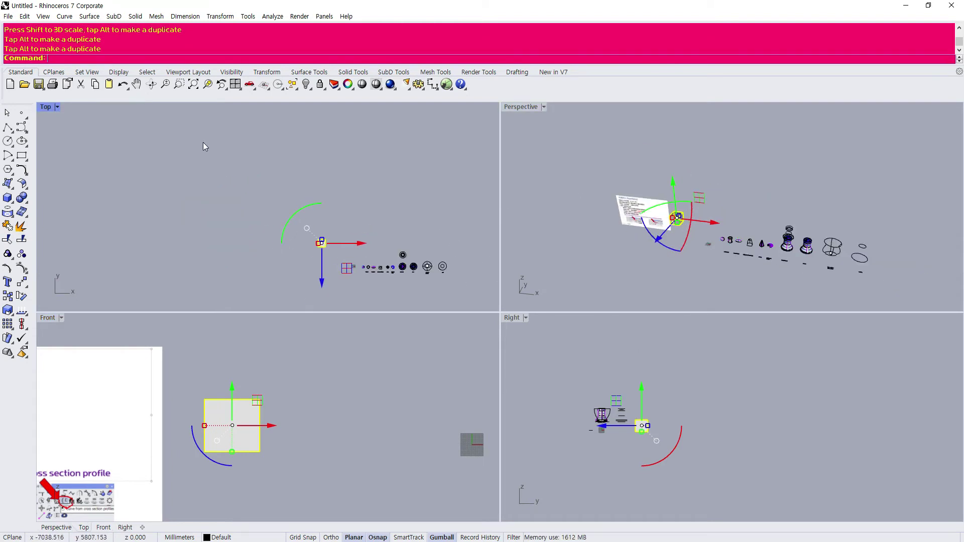
{"action": "right_click", "coordinate": [208, 86]}
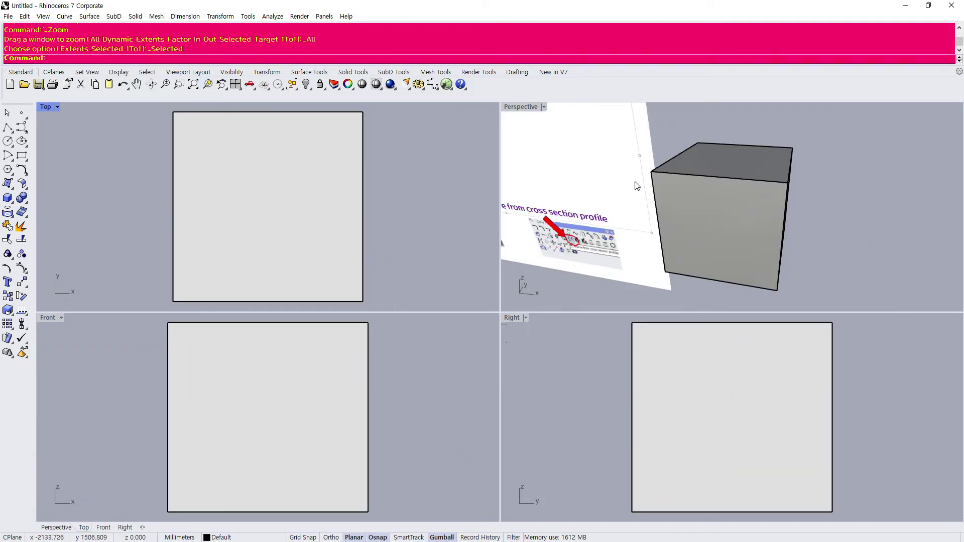
{"action": "scroll", "coordinate": [637, 185], "scroll_direction": "down", "scroll_amount": 2}
{"action": "double_click", "coordinate": [521, 106]}
{"action": "scroll", "coordinate": [351, 351], "scroll_direction": "down", "scroll_amount": 2}
{"action": "left_click", "coordinate": [351, 367]}
{"action": "scroll", "coordinate": [350, 366], "scroll_direction": "up", "scroll_amount": 6}
{"action": "right_click_drag", "start_coordinate": [351, 366], "coordinate": [296, 329]}
{"action": "left_click", "coordinate": [599, 294]}
{"action": "right_click_drag", "start_coordinate": [527, 296], "coordinate": [519, 303]}
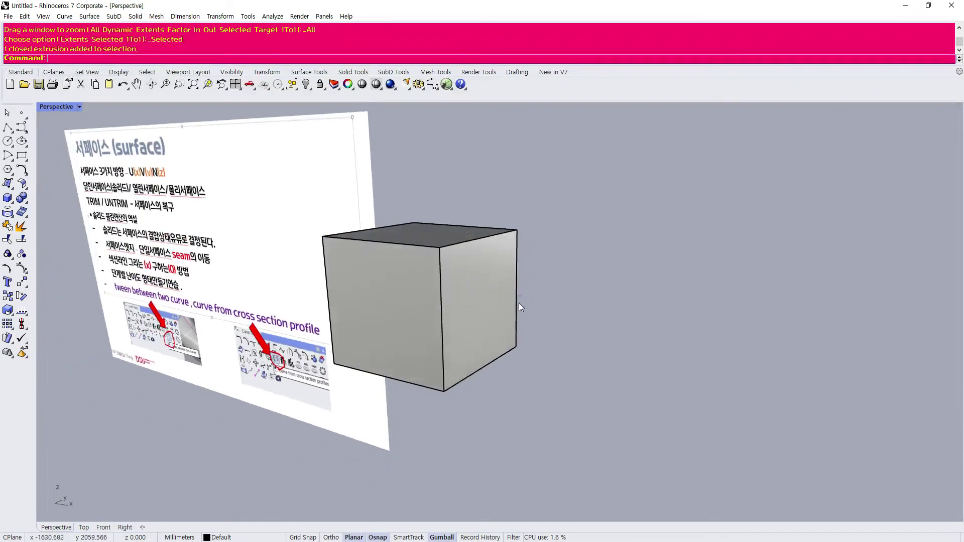
- Examine the surface slide's notes on solids and joined surfaces alongside the box
{"action": "scroll", "coordinate": [519, 302], "scroll_direction": "down", "scroll_amount": 6}
{"action": "scroll", "coordinate": [251, 271], "scroll_direction": "up", "scroll_amount": 10}
{"action": "scroll", "coordinate": [246, 271], "scroll_direction": "down", "scroll_amount": 4}
{"action": "right_click_drag", "start_coordinate": [241, 270], "coordinate": [269, 266]}
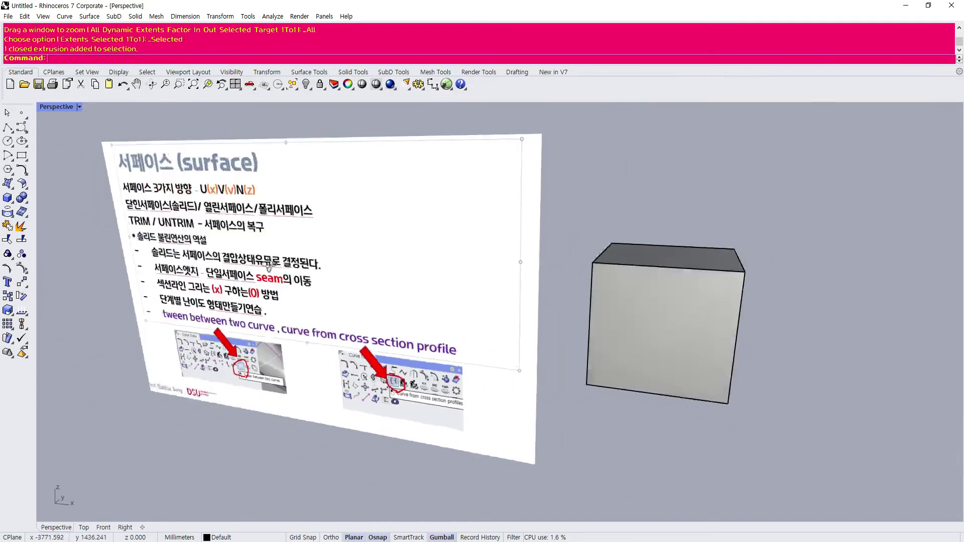
{"action": "scroll", "coordinate": [340, 251], "scroll_direction": "up", "scroll_amount": 3}
{"action": "scroll", "coordinate": [545, 312], "scroll_direction": "up", "scroll_amount": 3}
{"action": "left_click", "coordinate": [544, 312]}
{"action": "scroll", "coordinate": [466, 328], "scroll_direction": "down", "scroll_amount": 2}
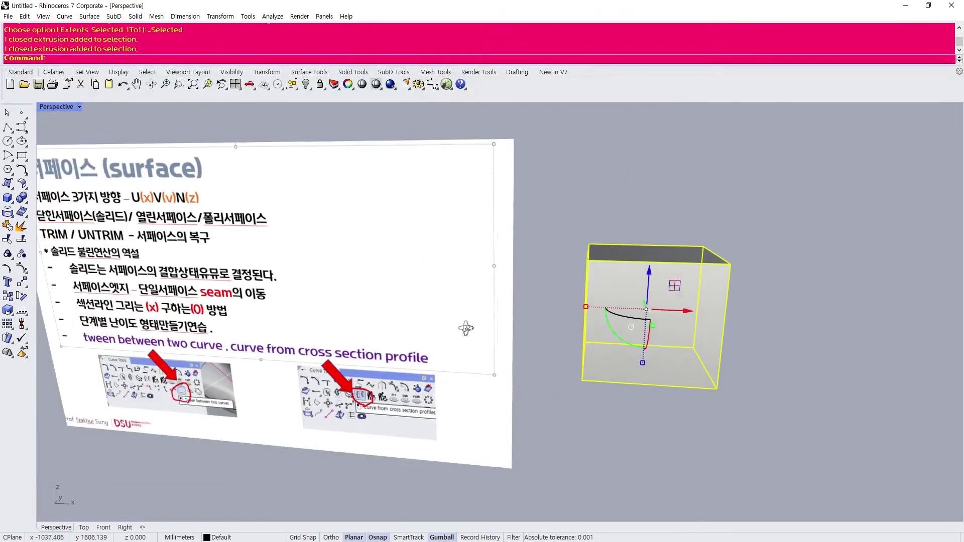
{"action": "scroll", "coordinate": [99, 274], "scroll_direction": "up", "scroll_amount": 2}
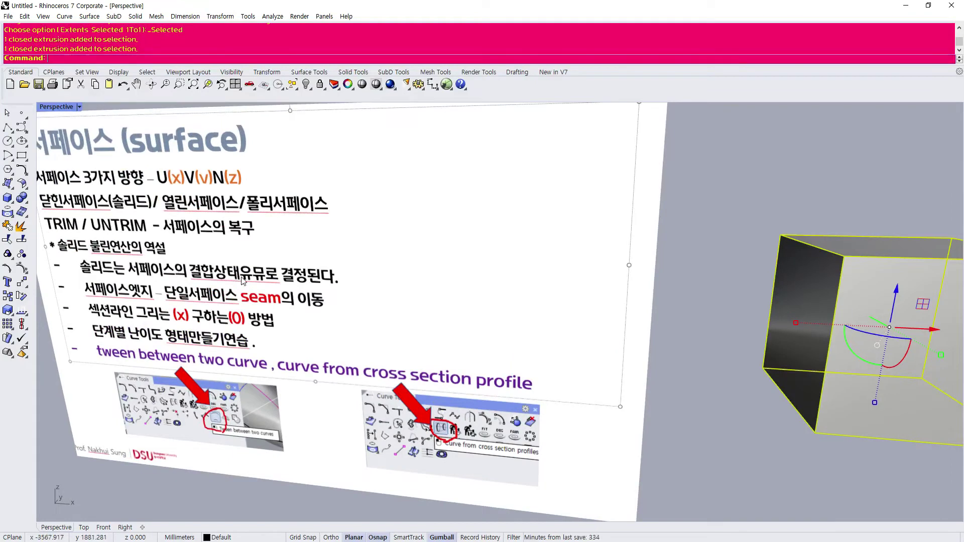
{"action": "scroll", "coordinate": [231, 279], "scroll_direction": "down", "scroll_amount": 2}
- Explode the box into separate surfaces
{"action": "left_click", "coordinate": [537, 296]}
{"action": "left_click", "coordinate": [574, 295]}
{"action": "right_click_drag", "start_coordinate": [402, 307], "coordinate": [345, 326]}
{"action": "left_click", "coordinate": [21, 225]}
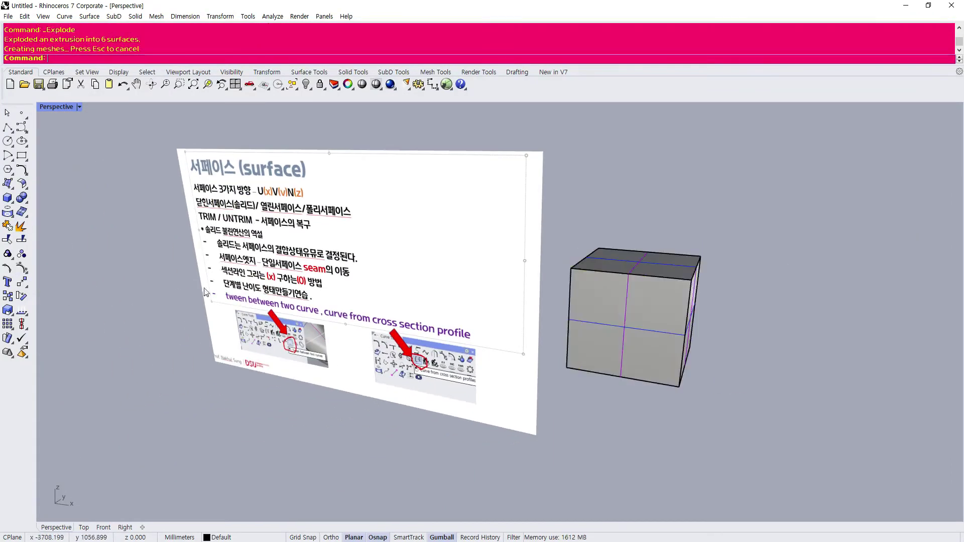
{"action": "scroll", "coordinate": [432, 302], "scroll_direction": "down", "scroll_amount": 2}
{"action": "scroll", "coordinate": [457, 282], "scroll_direction": "up", "scroll_amount": 4}
{"action": "right_click_drag", "start_coordinate": [434, 307], "coordinate": [434, 314]}
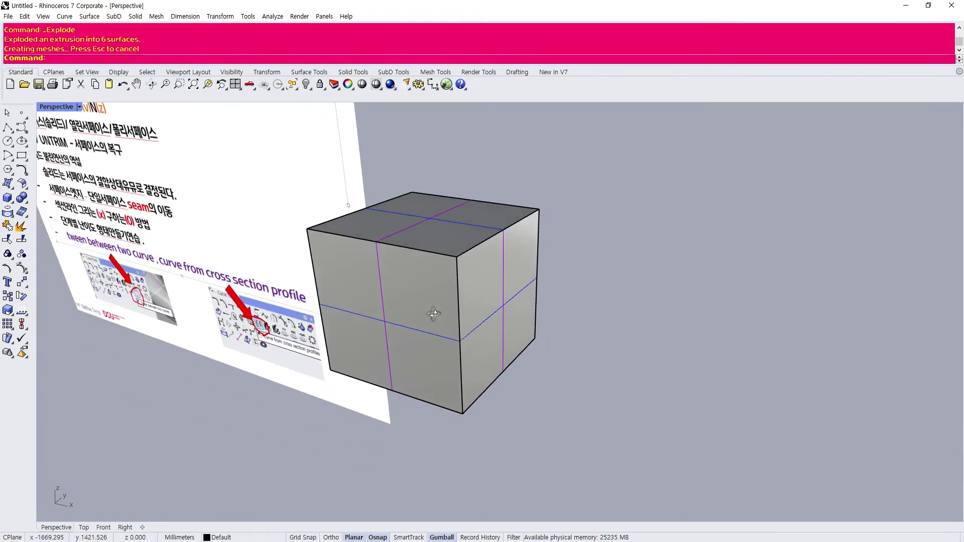
- Try moving the cube's front face away from the other surfaces, undoing each gumball move
{"action": "right_click_drag", "start_coordinate": [350, 321], "coordinate": [384, 341]}
{"action": "left_click", "coordinate": [415, 309]}
{"action": "left_click", "coordinate": [643, 288]}
{"action": "scroll", "coordinate": [369, 270], "scroll_direction": "up", "scroll_amount": 5}
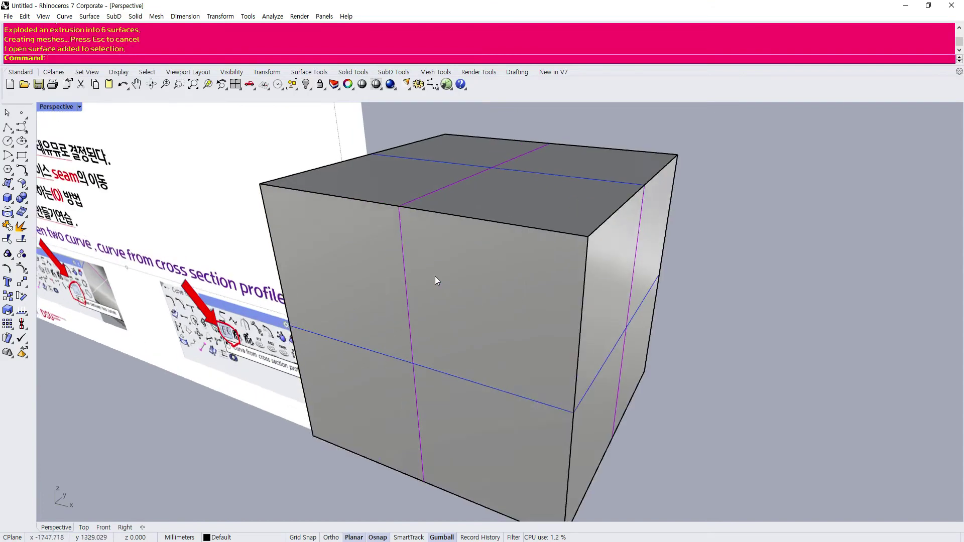
{"action": "left_click", "coordinate": [434, 277]}
{"action": "scroll", "coordinate": [435, 276], "scroll_direction": "down", "scroll_amount": 6}
{"action": "left_click_drag", "start_coordinate": [445, 296], "coordinate": [353, 382]}
{"action": "key", "text": "ctrl+z"}
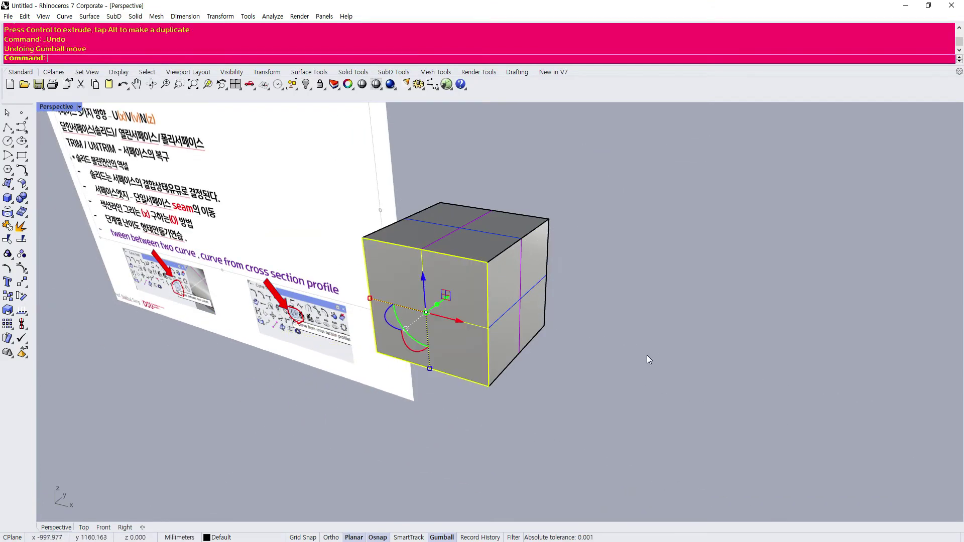
{"action": "left_click", "coordinate": [452, 307]}
{"action": "left_click_drag", "start_coordinate": [447, 299], "coordinate": [445, 382]}
{"action": "left_click", "coordinate": [534, 421]}
{"action": "key", "text": "ctrl+z"}
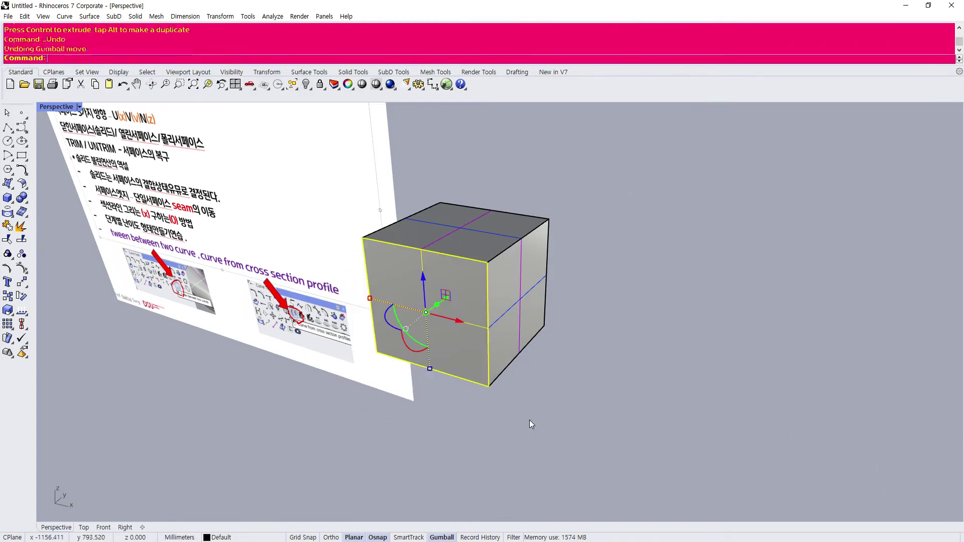
- Examine the exploded cube's individual surfaces and isocurves by window-selecting them and clearing the selection
{"action": "left_click", "coordinate": [542, 386]}
{"action": "mouse_move", "coordinate": [542, 386]}
{"action": "right_mouse_down"}
{"action": "mouse_move", "coordinate": [529, 370]}
{"action": "mouse_move", "coordinate": [524, 387]}
{"action": "right_mouse_up"}
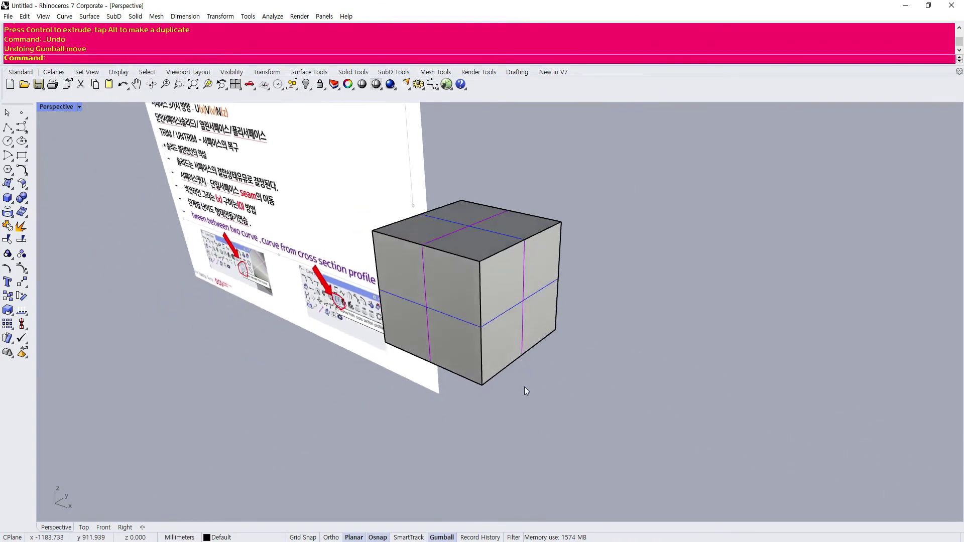
{"action": "scroll", "coordinate": [442, 304], "scroll_direction": "up", "scroll_amount": 5}
{"action": "left_click_drag", "start_coordinate": [697, 410], "coordinate": [390, 150]}
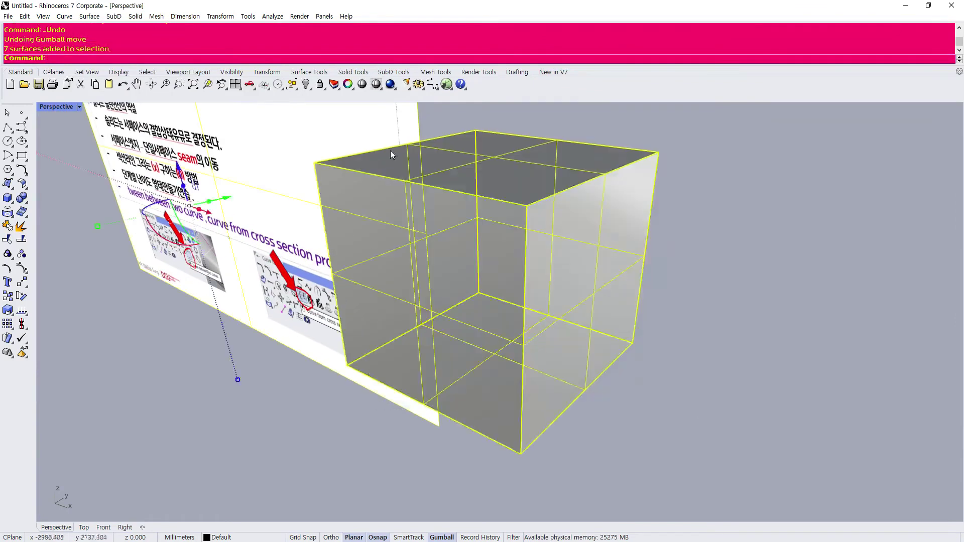
{"action": "right_click_drag", "start_coordinate": [372, 258], "coordinate": [406, 245]}
{"action": "left_click", "coordinate": [416, 134]}
{"action": "scroll", "coordinate": [407, 220], "scroll_direction": "down", "scroll_amount": 9}
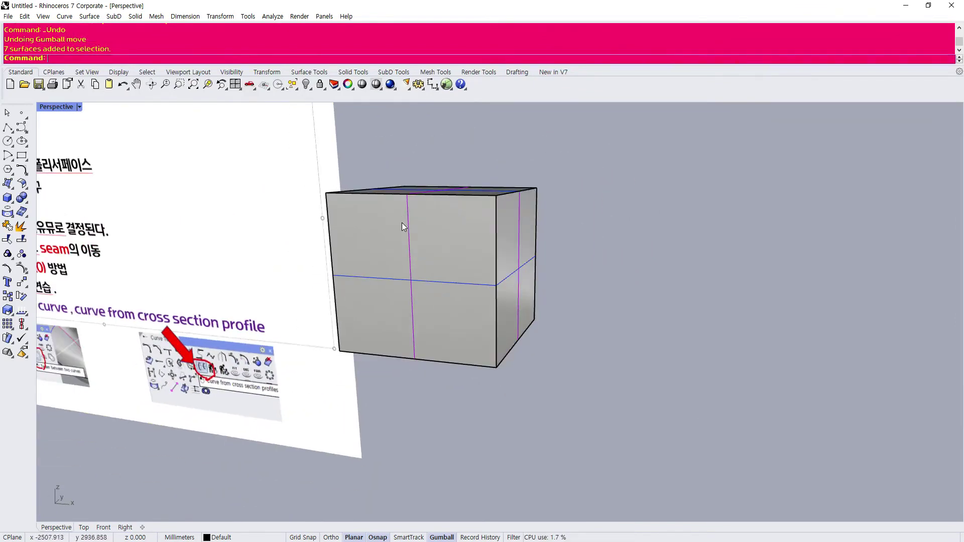
{"action": "scroll", "coordinate": [402, 266], "scroll_direction": "up", "scroll_amount": 4}
{"action": "right_click_drag", "start_coordinate": [414, 241], "coordinate": [411, 221]}
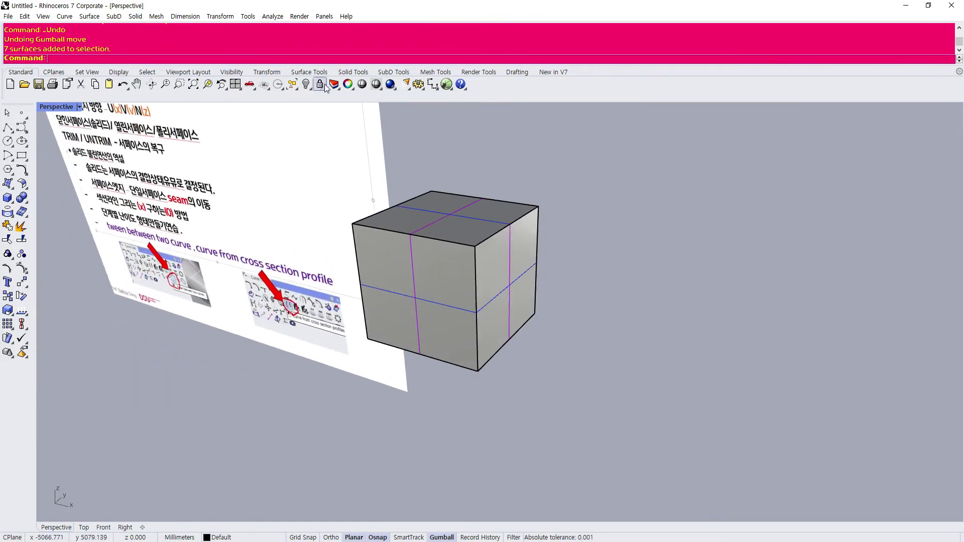
- Open the Surfaces object settings of the Shaded display mode in Rhino Options
{"action": "left_click", "coordinate": [248, 16]}
{"action": "left_click", "coordinate": [262, 280]}
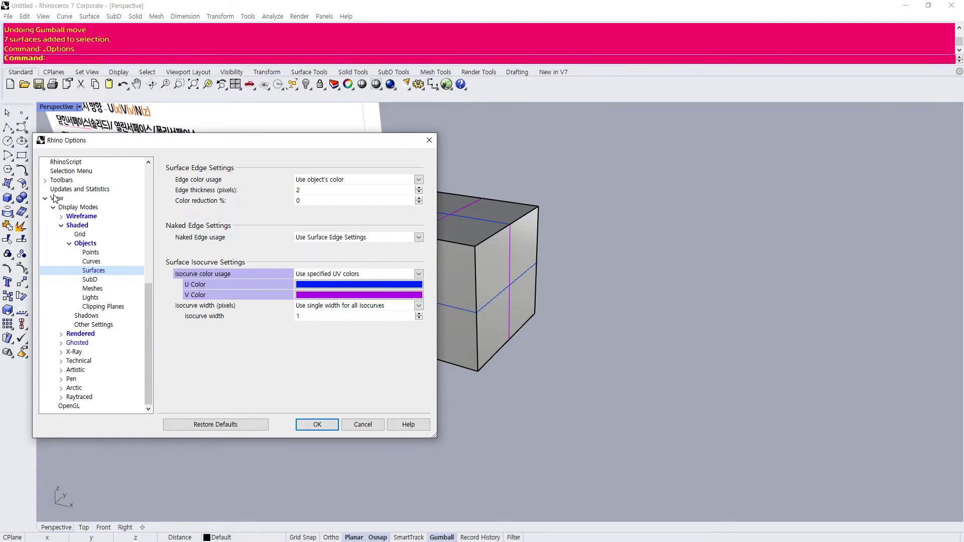
{"action": "left_click", "coordinate": [56, 198]}
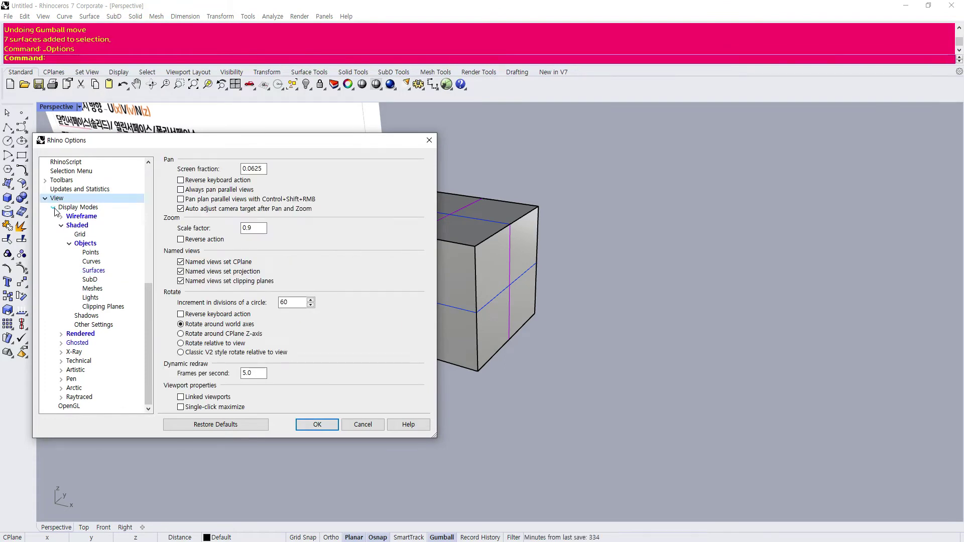
{"action": "left_click", "coordinate": [53, 207]}
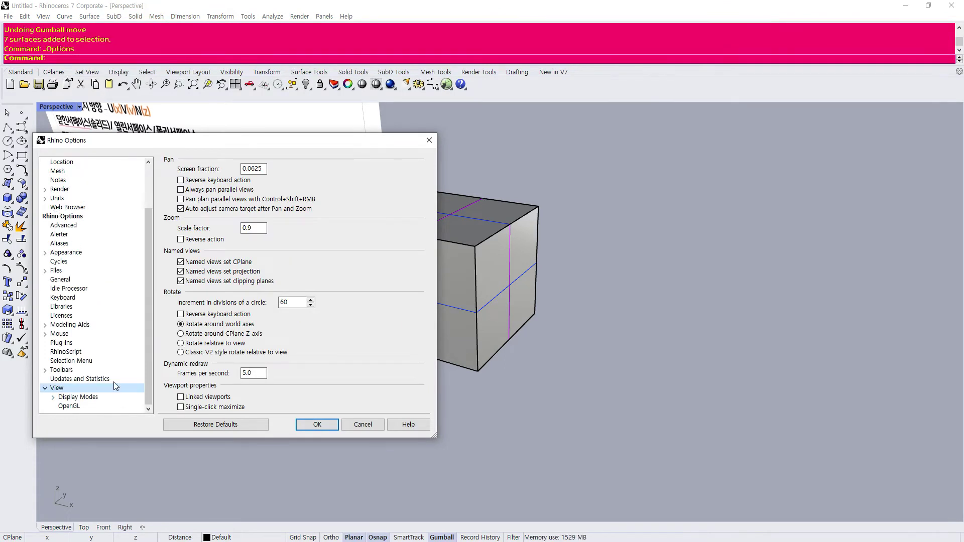
{"action": "left_click", "coordinate": [54, 398]}
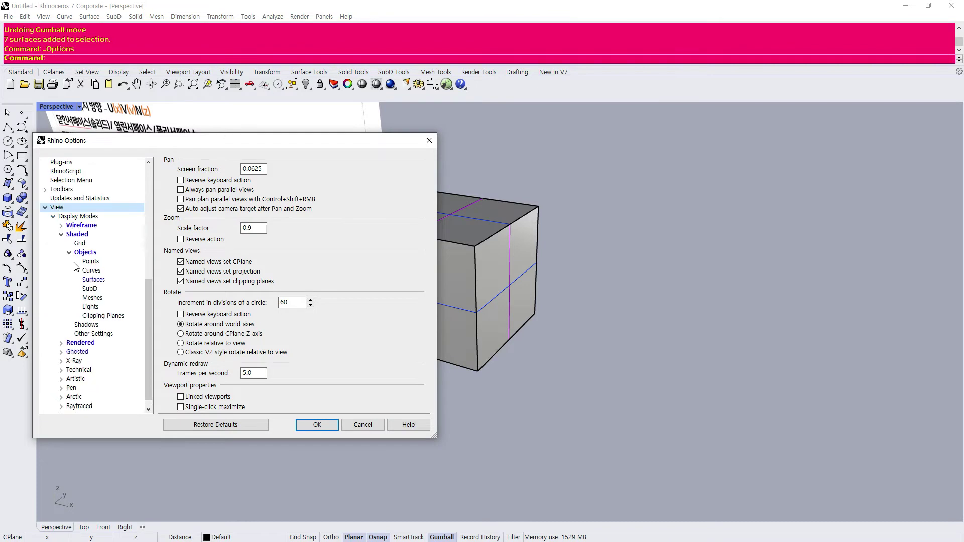
{"action": "left_click", "coordinate": [61, 234]}
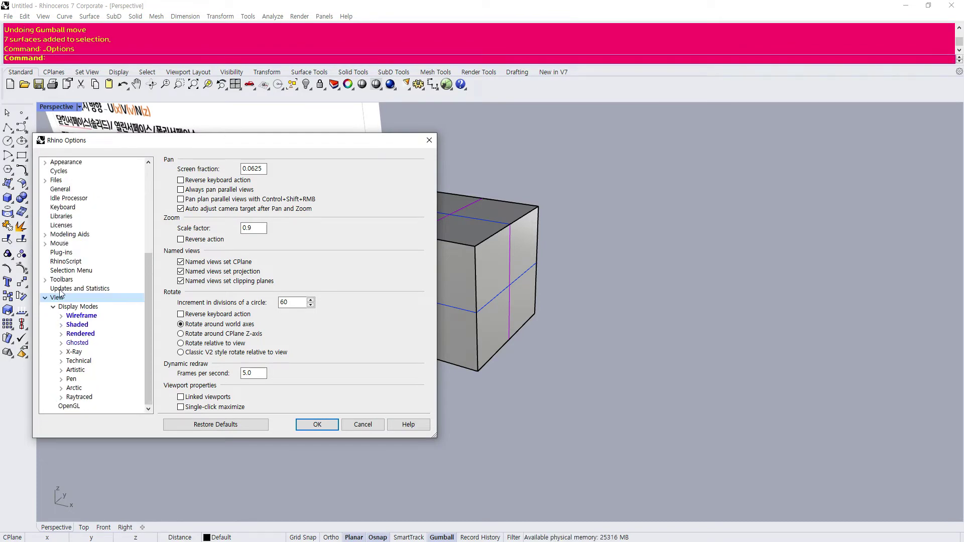
{"action": "left_click", "coordinate": [81, 333]}
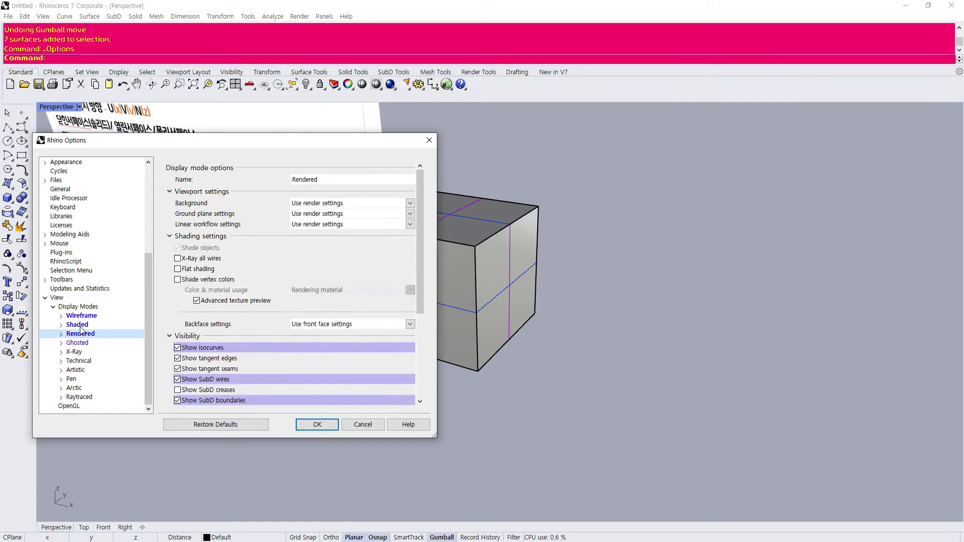
{"action": "double_click", "coordinate": [81, 325]}
{"action": "left_click", "coordinate": [81, 325]}
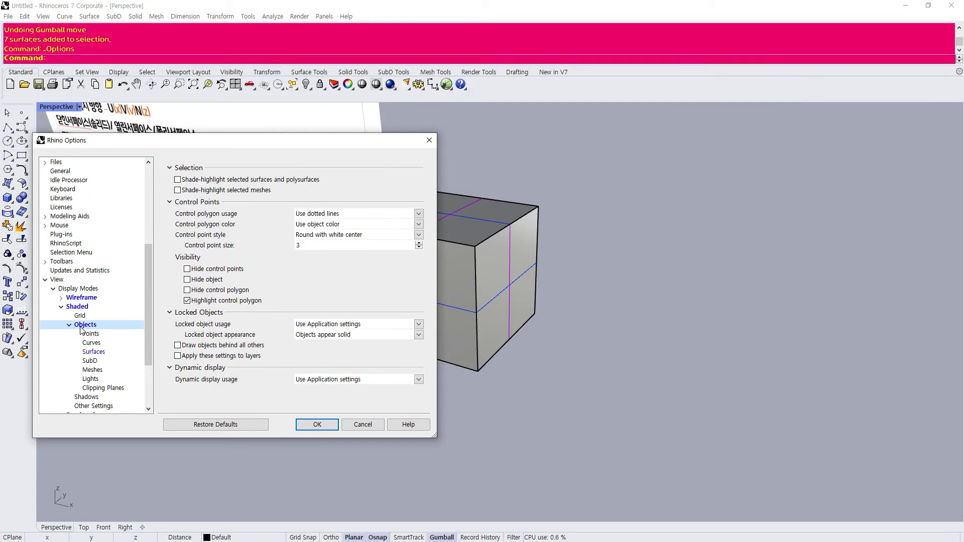
{"action": "left_click", "coordinate": [87, 352]}
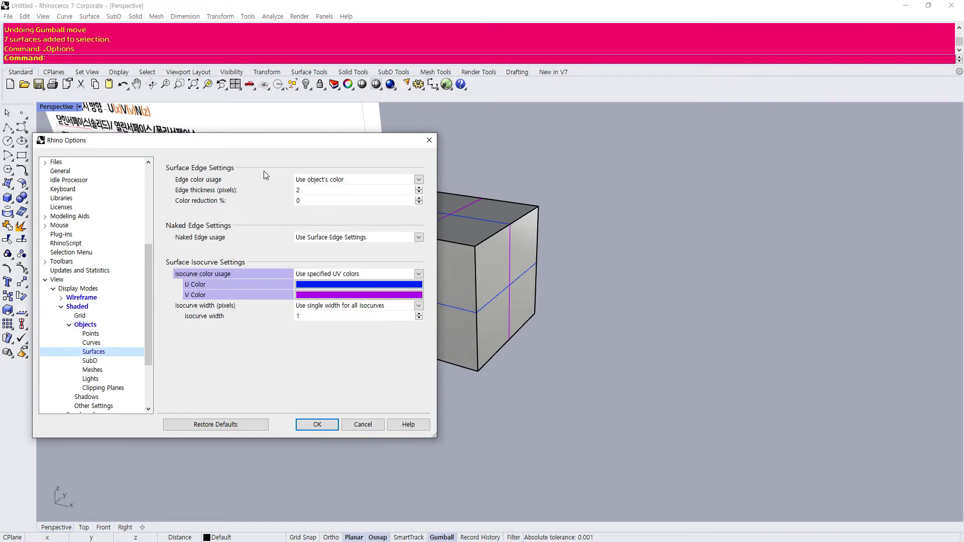
- Compare the U and V isocurve color settings with the cube's isocurves and close Rhino Options
{"action": "left_click_drag", "start_coordinate": [240, 146], "coordinate": [732, 105]}
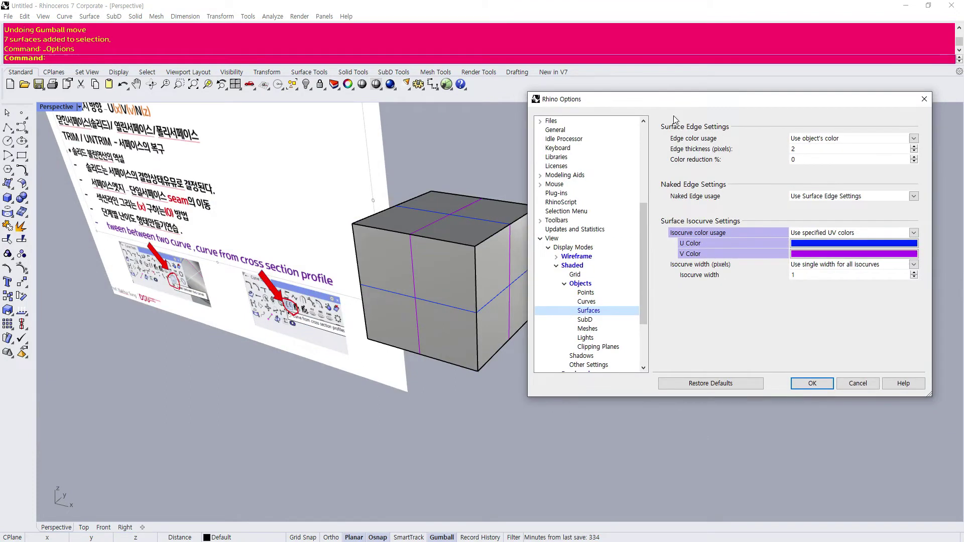
{"action": "left_click_drag", "start_coordinate": [662, 105], "coordinate": [99, 150]}
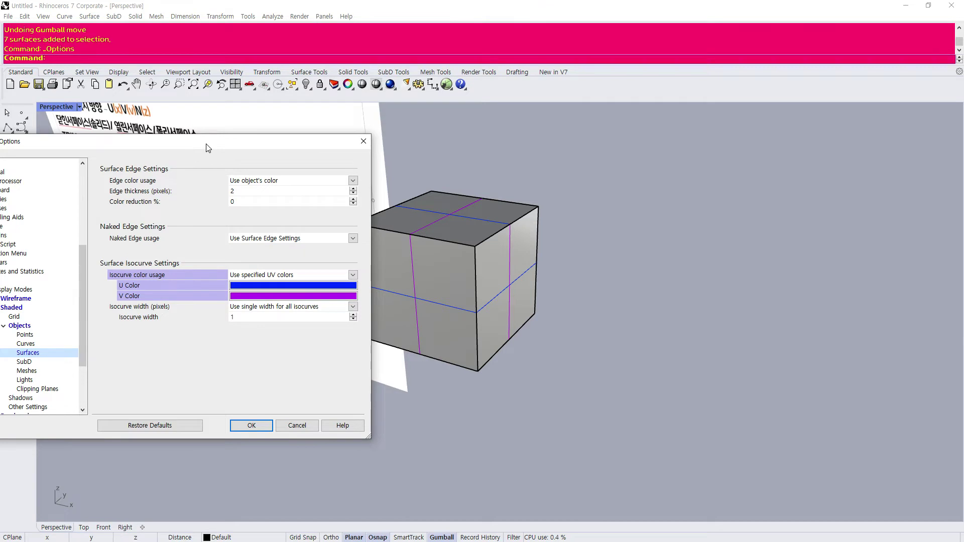
{"action": "left_click_drag", "start_coordinate": [208, 142], "coordinate": [202, 104]}
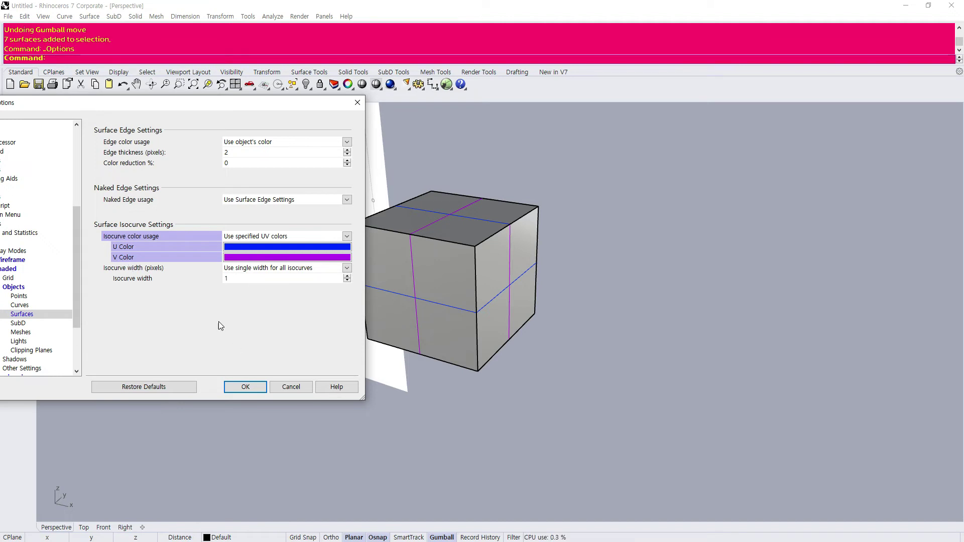
{"action": "left_click", "coordinate": [250, 258]}
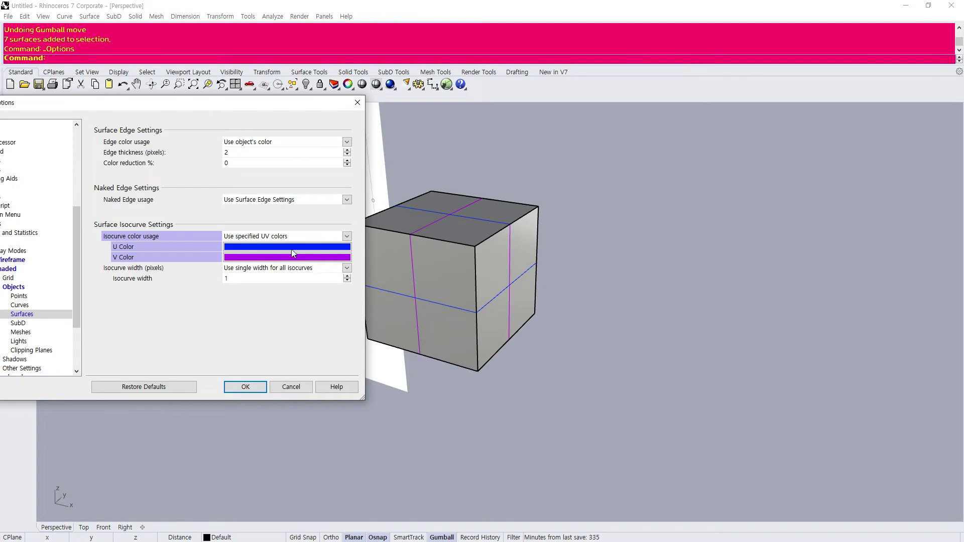
{"action": "left_click", "coordinate": [243, 388]}
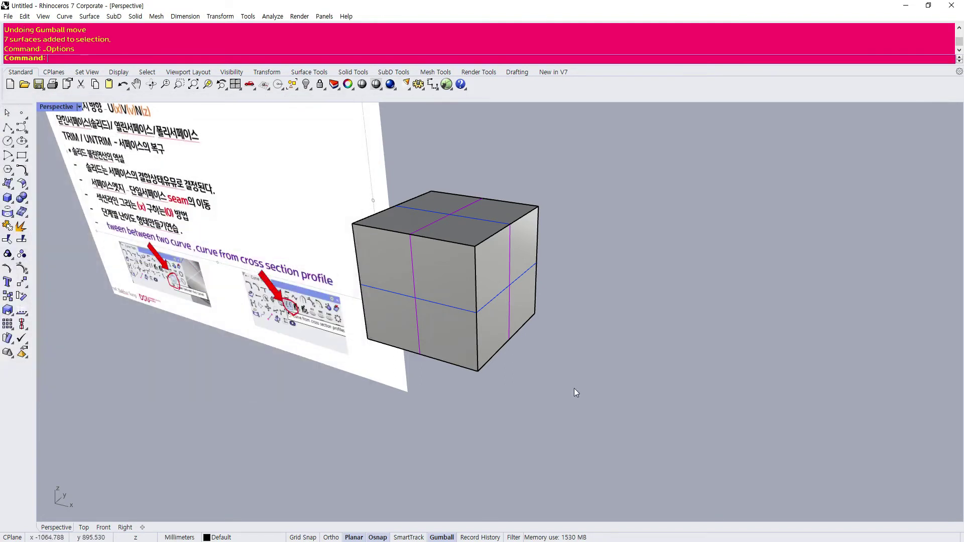
- Rebuild the cube's front face with a point count of 3 and degree 2 in both U and V
{"action": "left_click", "coordinate": [462, 295]}
{"action": "left_click", "coordinate": [590, 389]}
{"action": "right_click_drag", "start_coordinate": [577, 387], "coordinate": [541, 372]}
{"action": "left_click", "coordinate": [342, 270]}
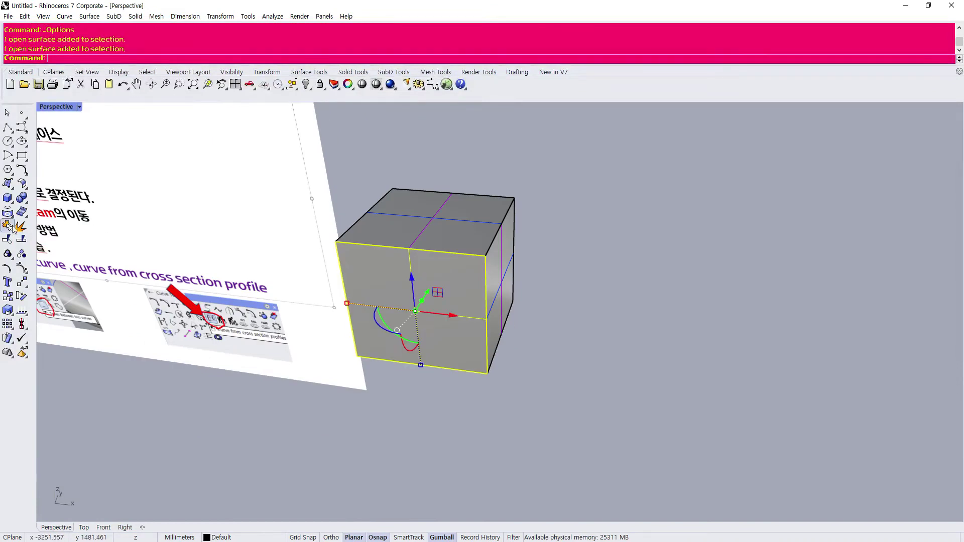
{"action": "left_click", "coordinate": [7, 212]}
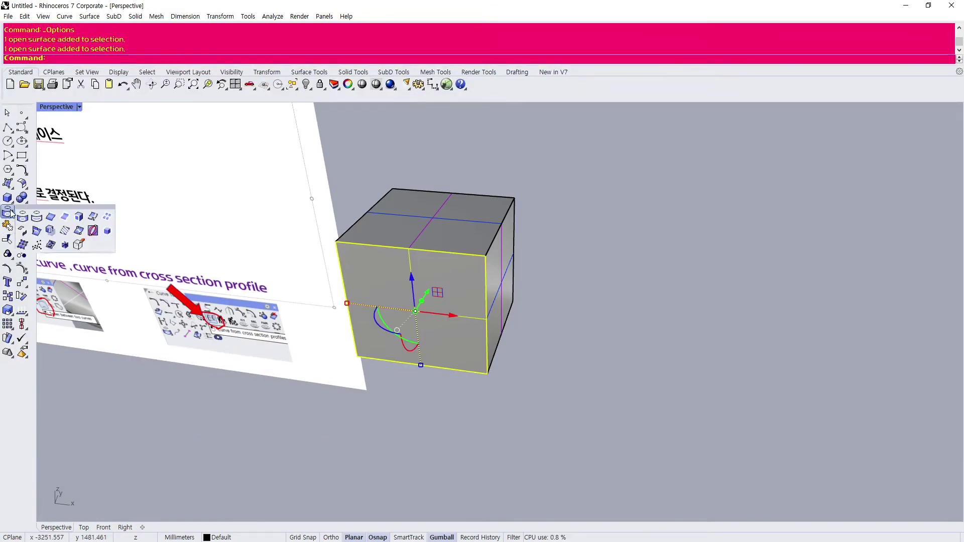
{"action": "left_click", "coordinate": [25, 182]}
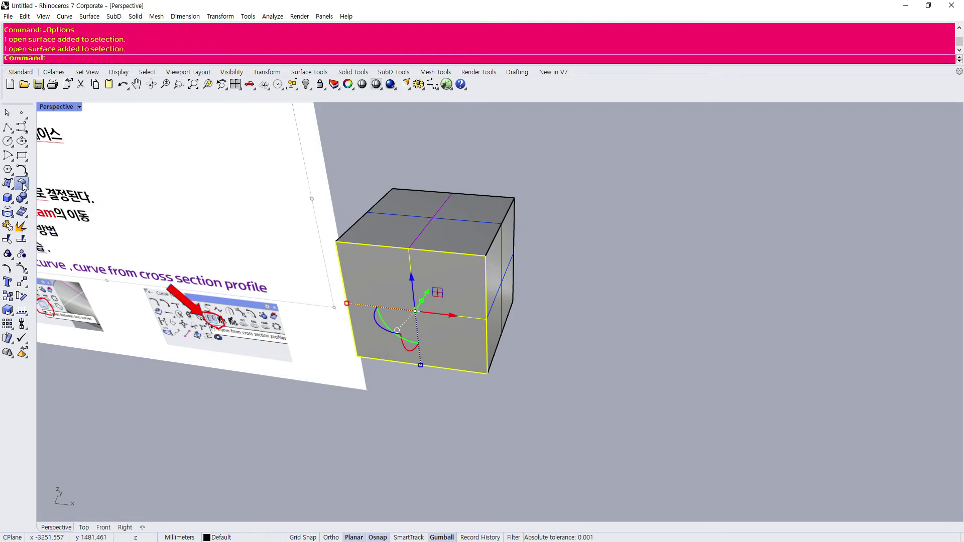
{"action": "left_click", "coordinate": [91, 224]}
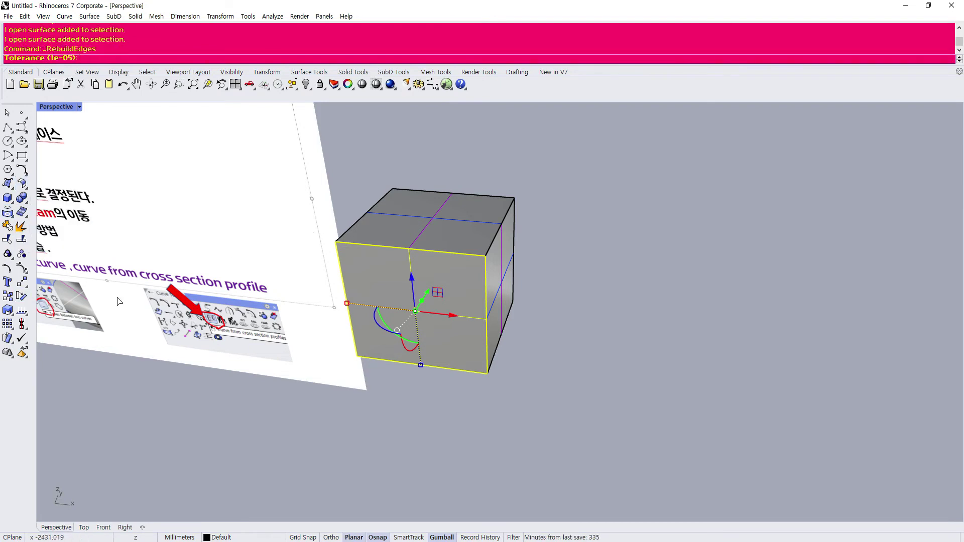
{"action": "key", "text": "Return"}
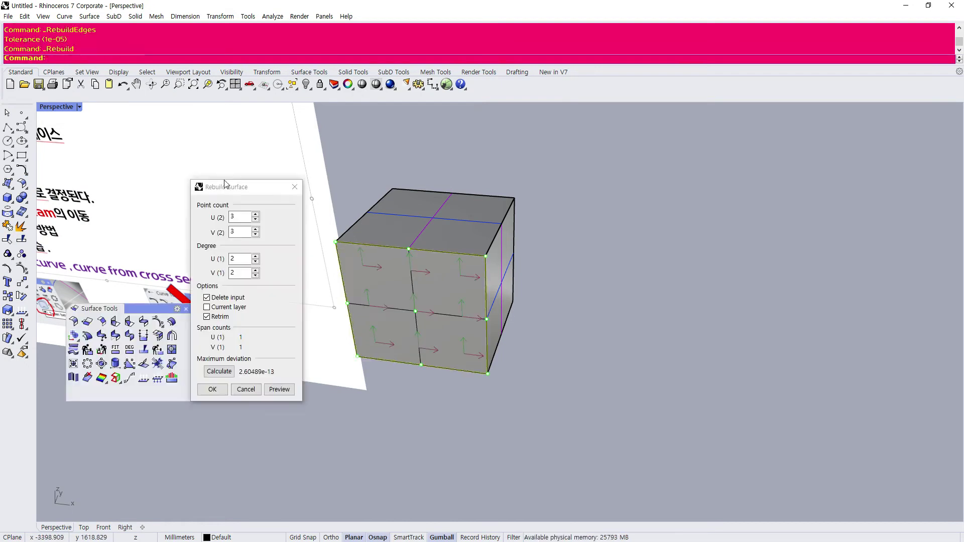
{"action": "left_click_drag", "start_coordinate": [225, 188], "coordinate": [234, 189]}
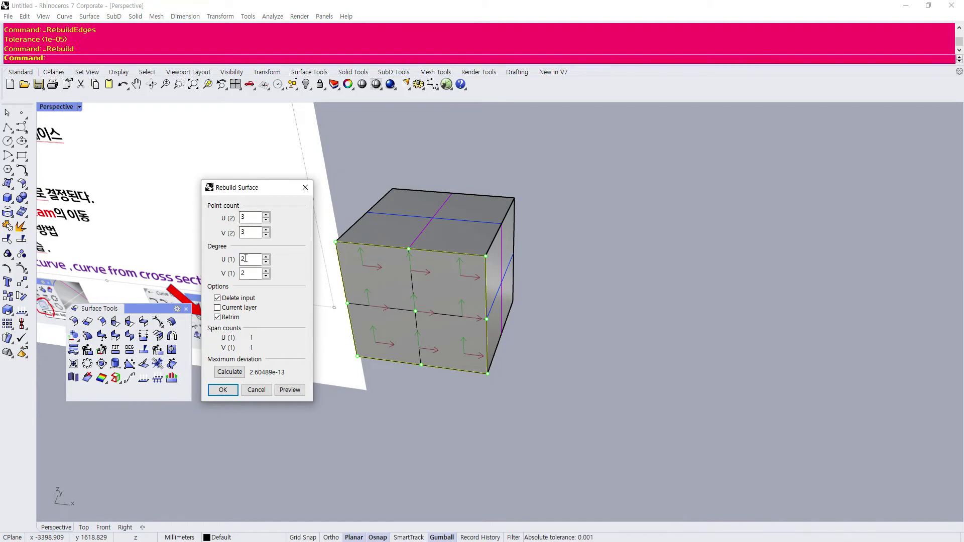
{"action": "left_click", "coordinate": [254, 275]}
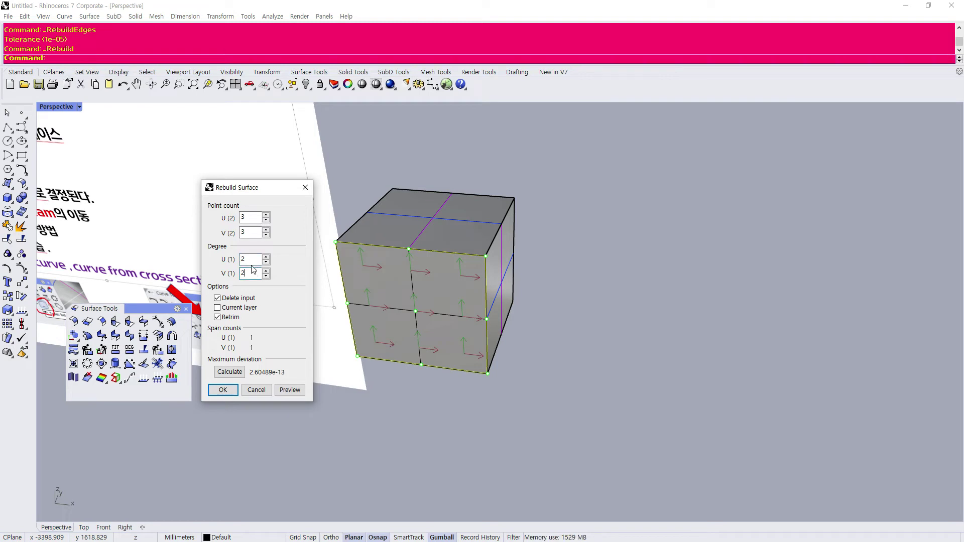
{"action": "left_click", "coordinate": [245, 274]}
{"action": "left_click", "coordinate": [223, 390]}
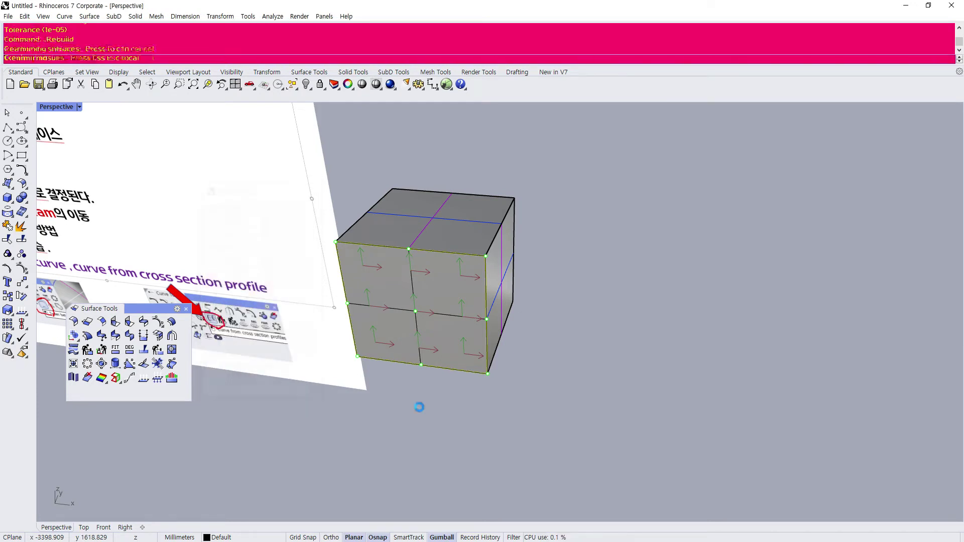
- Turn on the rebuilt front face's control points and move the face away from the cube
{"action": "right_click_drag", "start_coordinate": [499, 430], "coordinate": [457, 363]}
{"action": "left_click", "coordinate": [452, 324]}
{"action": "scroll", "coordinate": [452, 317], "scroll_direction": "up", "scroll_amount": 4}
{"action": "right_click_drag", "start_coordinate": [452, 309], "coordinate": [438, 329]}
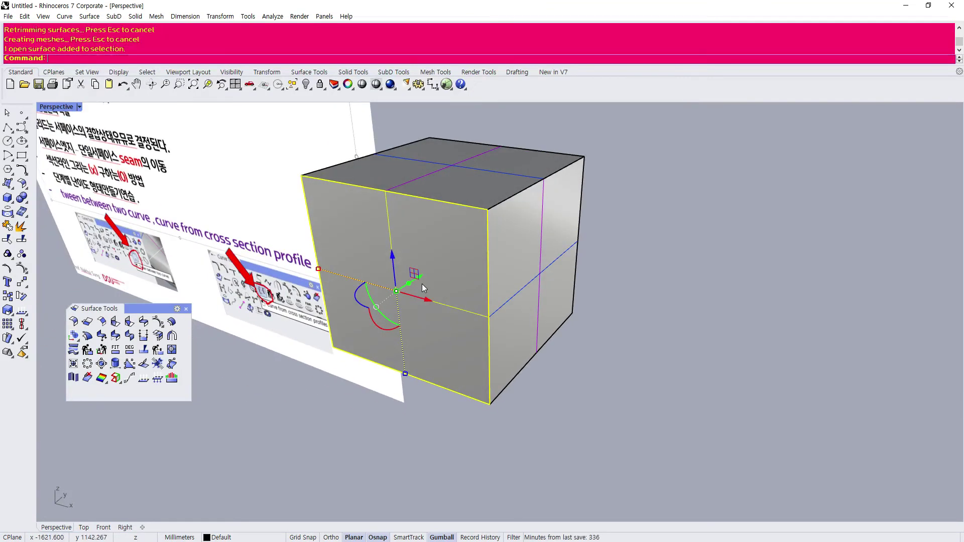
{"action": "key", "text": "F10"}
{"action": "left_click_drag", "start_coordinate": [421, 283], "coordinate": [310, 357]}
{"action": "left_click", "coordinate": [465, 405]}
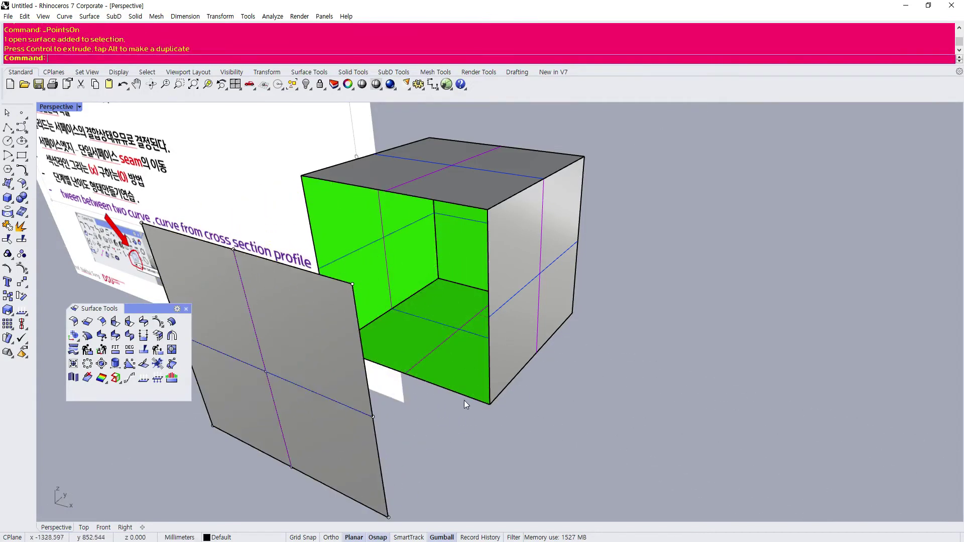
- Examine the detached front face's control points by window-selecting its outer and middle columns
{"action": "scroll", "coordinate": [464, 400], "scroll_direction": "down", "scroll_amount": 9}
{"action": "right_click_drag", "start_coordinate": [406, 409], "coordinate": [314, 377]}
{"action": "scroll", "coordinate": [460, 331], "scroll_direction": "up", "scroll_amount": 4}
{"action": "mouse_move", "coordinate": [401, 354]}
{"action": "right_mouse_down"}
{"action": "mouse_move", "coordinate": [372, 375]}
{"action": "mouse_move", "coordinate": [396, 361]}
{"action": "right_mouse_up"}
{"action": "scroll", "coordinate": [433, 315], "scroll_direction": "up", "scroll_amount": 5}
{"action": "left_click_drag", "start_coordinate": [240, 191], "coordinate": [330, 479]}
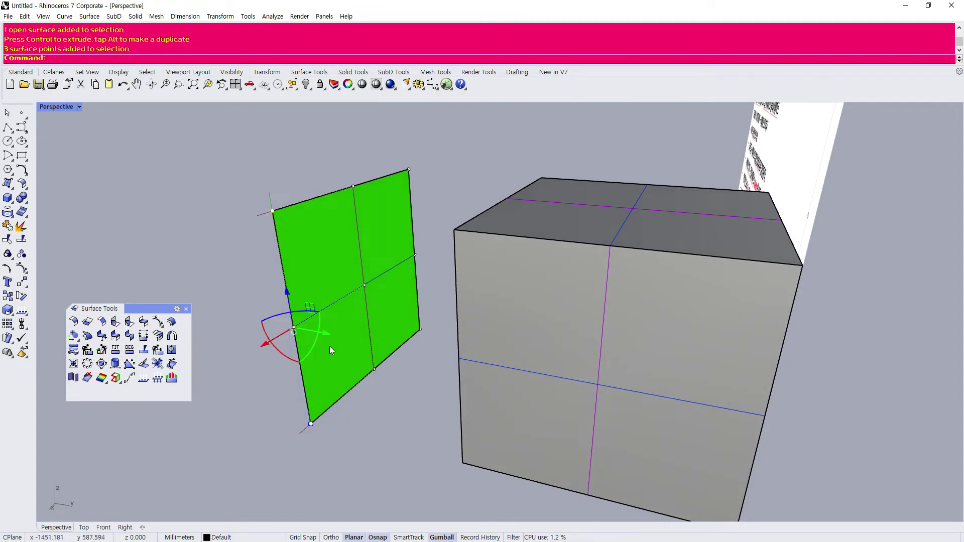
{"action": "scroll", "coordinate": [329, 346], "scroll_direction": "up", "scroll_amount": 1}
{"action": "left_click", "coordinate": [252, 291]}
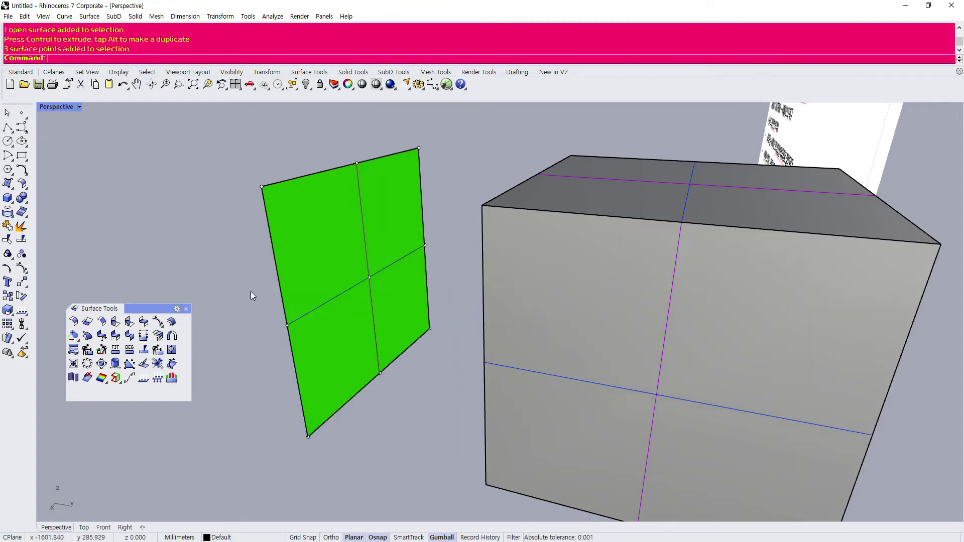
{"action": "left_click", "coordinate": [335, 264]}
{"action": "left_click_drag", "start_coordinate": [337, 137], "coordinate": [403, 443]}
{"action": "scroll", "coordinate": [370, 354], "scroll_direction": "down", "scroll_amount": 3}
- Move an adjacent side face away from the cube to separate it as well
{"action": "left_click", "coordinate": [462, 369]}
{"action": "scroll", "coordinate": [184, 187], "scroll_direction": "down", "scroll_amount": 3}
{"action": "left_click_drag", "start_coordinate": [344, 303], "coordinate": [281, 377]}
{"action": "left_click", "coordinate": [388, 434]}
{"action": "right_click_drag", "start_coordinate": [388, 435], "coordinate": [226, 389]}
{"action": "scroll", "coordinate": [598, 260], "scroll_direction": "up", "scroll_amount": 1}
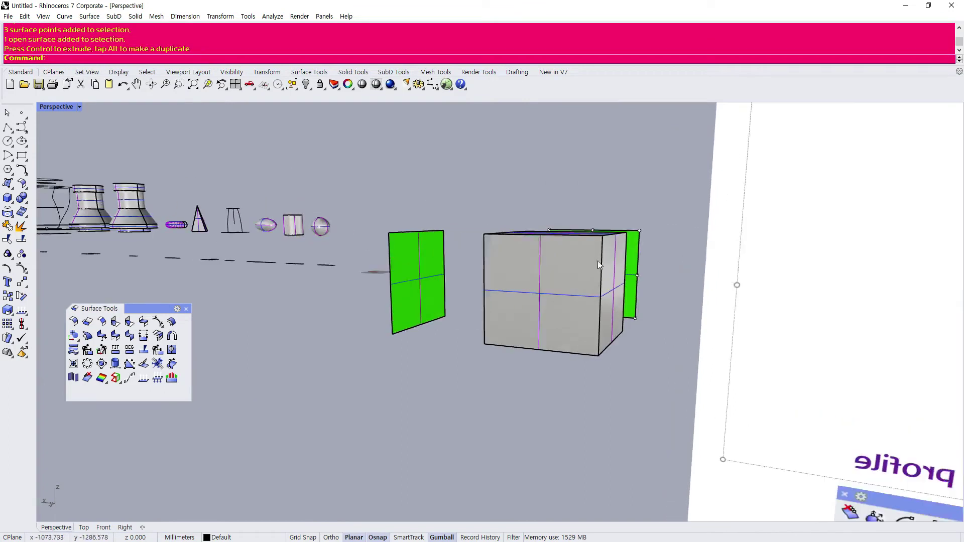
- Compare the two detached faces and window-select the middle column of control points on the rebuilt face
{"action": "right_click_drag", "start_coordinate": [598, 263], "coordinate": [424, 259]}
{"action": "left_click", "coordinate": [371, 317]}
{"action": "right_click_drag", "start_coordinate": [372, 316], "coordinate": [625, 345]}
{"action": "right_click_drag", "start_coordinate": [430, 324], "coordinate": [351, 315]}
{"action": "left_click_drag", "start_coordinate": [308, 187], "coordinate": [356, 319]}
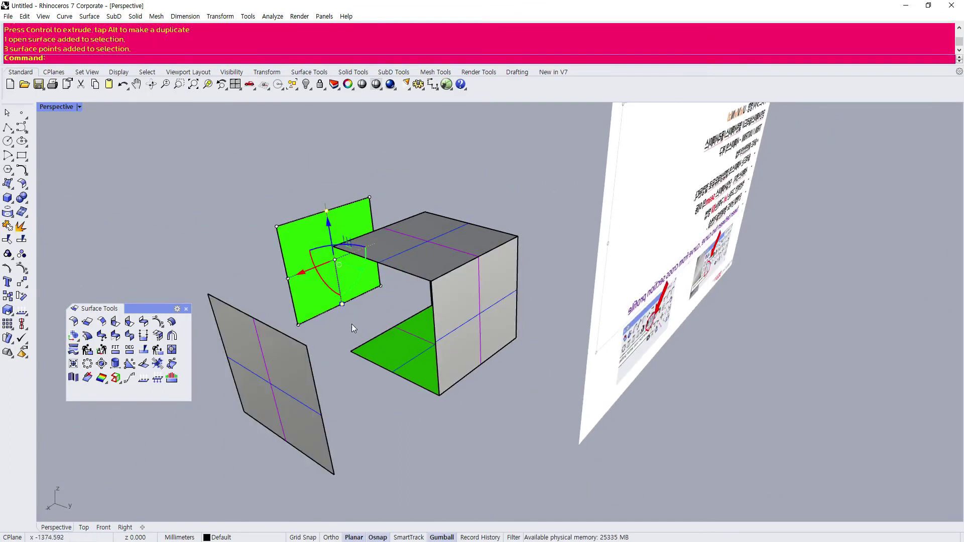
{"action": "left_click_drag", "start_coordinate": [361, 270], "coordinate": [332, 260]}
{"action": "left_click", "coordinate": [243, 217]}
- Undo both face moves and the surface rebuild
{"action": "right_click_drag", "start_coordinate": [242, 217], "coordinate": [476, 324]}
{"action": "key", "text": "ctrl+z"}
{"action": "key", "text": "ctrl+z"}
{"action": "key", "text": "ctrl+z"}
{"action": "left_click", "coordinate": [476, 324]}
{"action": "scroll", "coordinate": [503, 316], "scroll_direction": "down", "scroll_amount": 5}
{"action": "scroll", "coordinate": [459, 324], "scroll_direction": "up", "scroll_amount": 12}
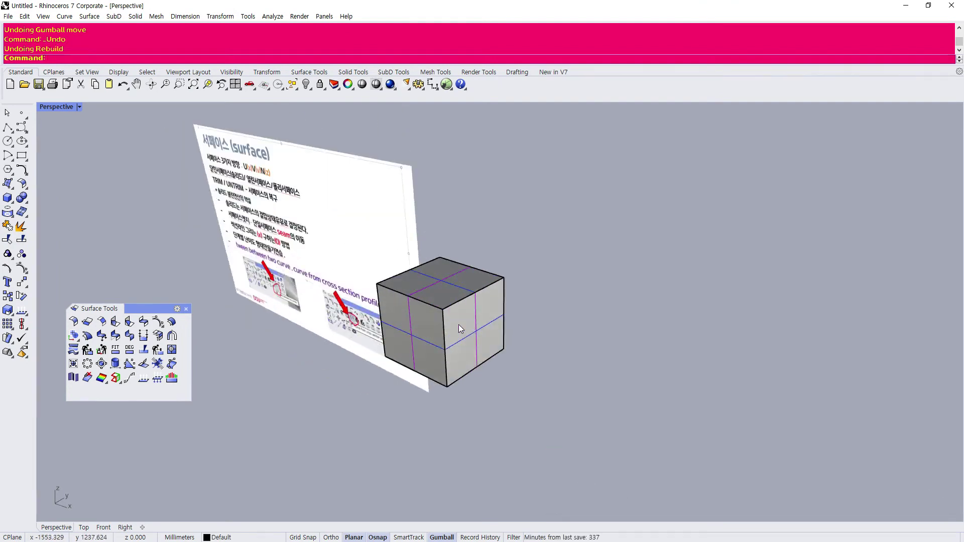
- Try moving one of the cube's faces with the gumball and undo the move
{"action": "right_click_drag", "start_coordinate": [433, 346], "coordinate": [480, 314]}
{"action": "scroll", "coordinate": [515, 320], "scroll_direction": "down", "scroll_amount": 9}
{"action": "scroll", "coordinate": [475, 332], "scroll_direction": "up", "scroll_amount": 7}
{"action": "scroll", "coordinate": [479, 314], "scroll_direction": "down", "scroll_amount": 3}
{"action": "right_click_drag", "start_coordinate": [364, 253], "coordinate": [515, 294]}
{"action": "left_click", "coordinate": [501, 288]}
{"action": "left_click_drag", "start_coordinate": [508, 283], "coordinate": [511, 386]}
{"action": "key", "text": "ctrl+z"}
{"action": "left_click", "coordinate": [548, 365]}
- Compare selecting all six of the cube's surfaces with selecting only its front face
{"action": "right_click_drag", "start_coordinate": [540, 372], "coordinate": [669, 381]}
{"action": "left_click_drag", "start_coordinate": [670, 381], "coordinate": [508, 185]}
{"action": "right_click_drag", "start_coordinate": [612, 231], "coordinate": [534, 260]}
{"action": "left_click", "coordinate": [564, 207]}
{"action": "left_click", "coordinate": [505, 355]}
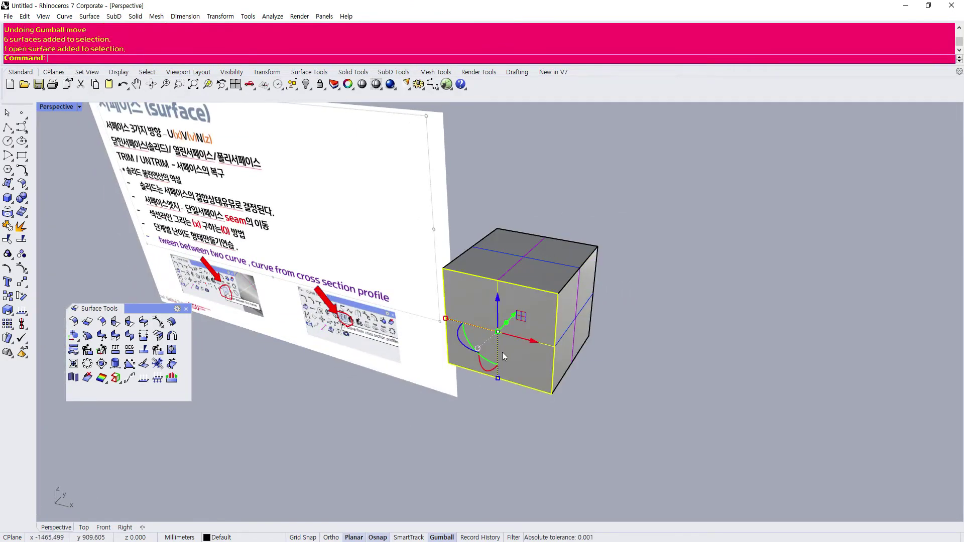
{"action": "right_click_drag", "start_coordinate": [487, 249], "coordinate": [255, 205]}
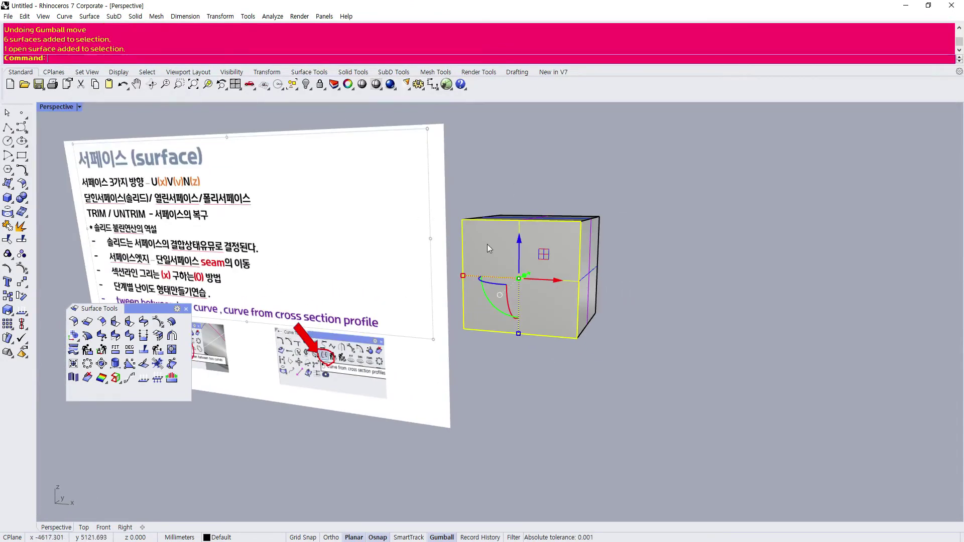
{"action": "left_click", "coordinate": [642, 353]}
{"action": "left_click_drag", "start_coordinate": [641, 385], "coordinate": [462, 185]}
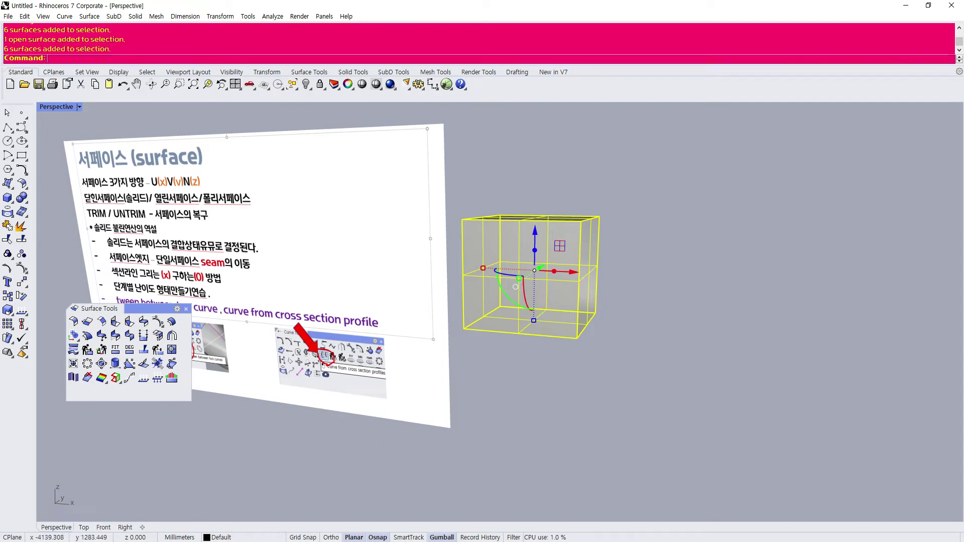
{"action": "key", "text": "alt+Tab"}
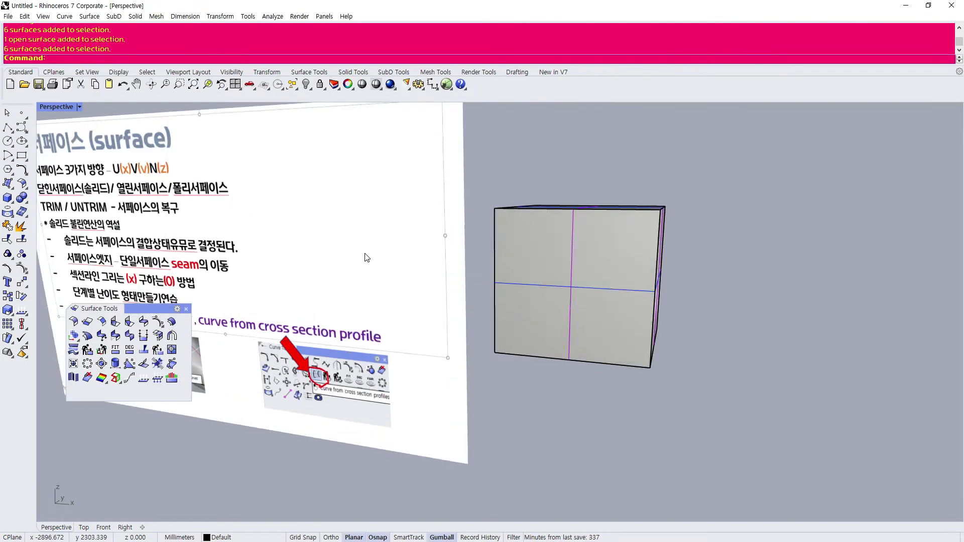
{"action": "scroll", "coordinate": [104, 219], "scroll_direction": "up", "scroll_amount": 2}
{"action": "scroll", "coordinate": [170, 217], "scroll_direction": "down", "scroll_amount": 3}
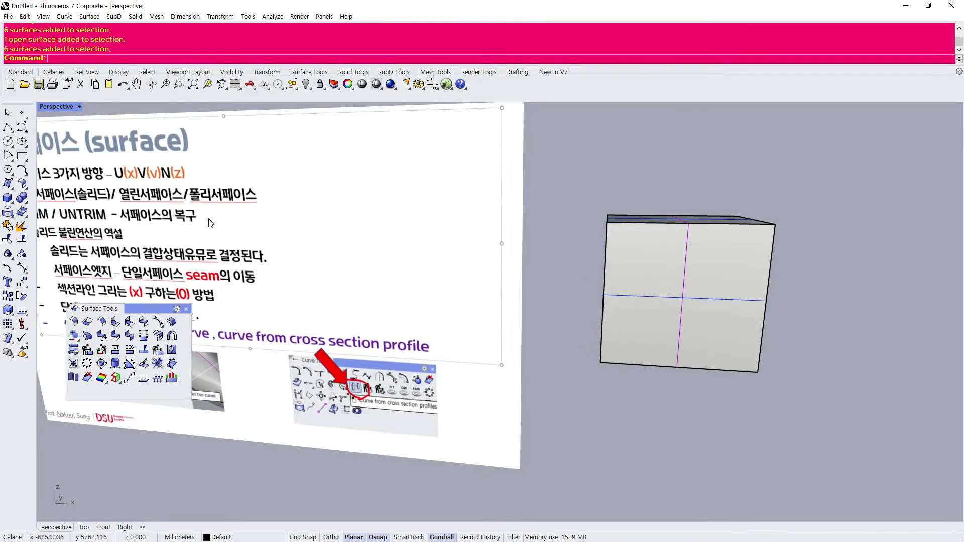
- Move the front face away from the cube to leave the box open
{"action": "left_click", "coordinate": [573, 269]}
{"action": "left_click", "coordinate": [707, 266]}
{"action": "right_click_drag", "start_coordinate": [707, 265], "coordinate": [534, 295]}
{"action": "left_click", "coordinate": [533, 295]}
{"action": "left_click_drag", "start_coordinate": [533, 284], "coordinate": [432, 344]}
{"action": "left_click", "coordinate": [507, 428]}
- Examine the detached face as an open surface from several angles and undo its move
{"action": "right_click_drag", "start_coordinate": [508, 428], "coordinate": [374, 429]}
{"action": "left_click", "coordinate": [239, 301]}
{"action": "right_click_drag", "start_coordinate": [238, 302], "coordinate": [264, 309]}
{"action": "left_click", "coordinate": [215, 170]}
{"action": "left_click_drag", "start_coordinate": [215, 170], "coordinate": [369, 474]}
{"action": "scroll", "coordinate": [300, 288], "scroll_direction": "up", "scroll_amount": 3}
{"action": "left_click", "coordinate": [388, 324]}
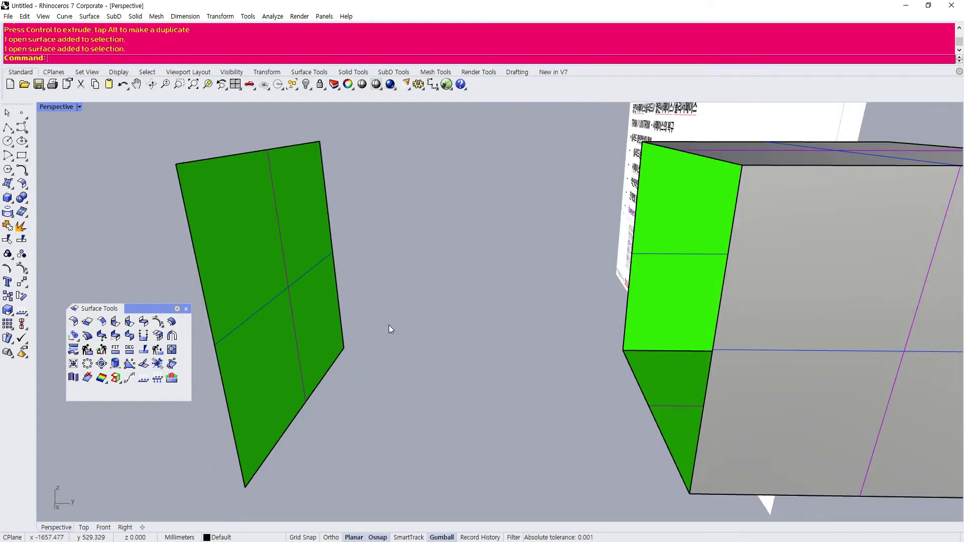
{"action": "left_click", "coordinate": [302, 348]}
{"action": "scroll", "coordinate": [302, 348], "scroll_direction": "down", "scroll_amount": 5}
{"action": "left_click", "coordinate": [355, 393]}
{"action": "right_click_drag", "start_coordinate": [356, 393], "coordinate": [546, 392]}
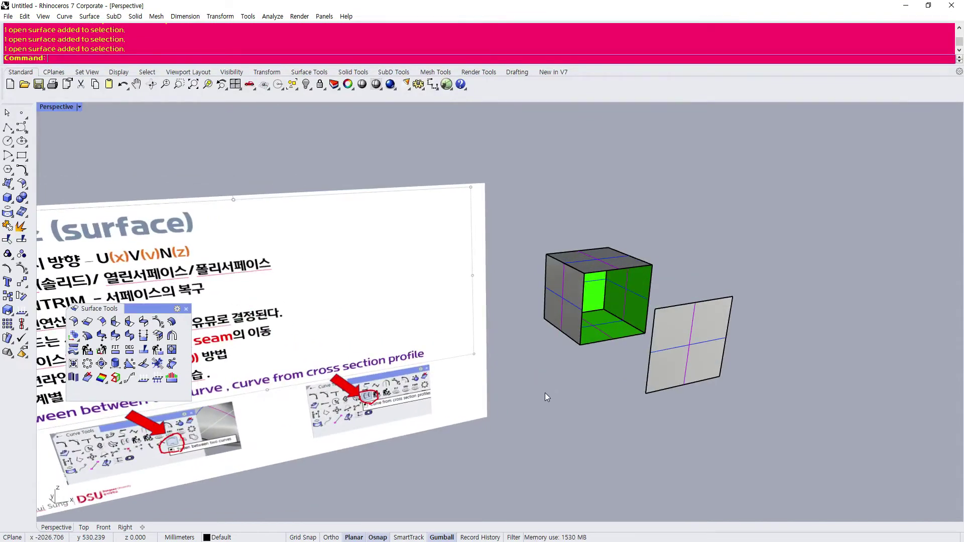
{"action": "key", "text": "ctrl+z"}
- Join the cube's six surfaces into one closed polysurface
{"action": "left_click_drag", "start_coordinate": [566, 243], "coordinate": [565, 243]}
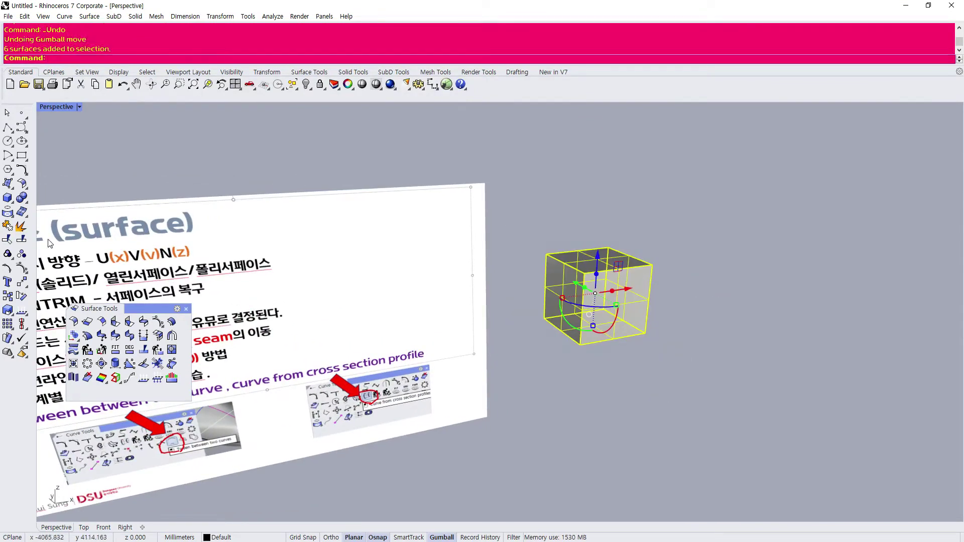
{"action": "left_click", "coordinate": [9, 227]}
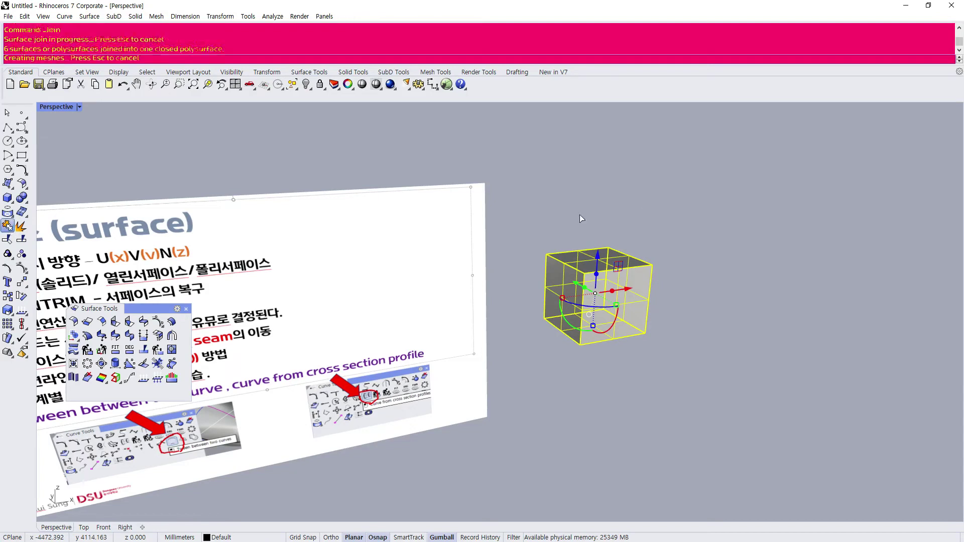
{"action": "left_click", "coordinate": [561, 289]}
{"action": "right_click_drag", "start_coordinate": [778, 354], "coordinate": [653, 389]}
{"action": "left_click", "coordinate": [653, 393]}
- Examine the joined cube as a single closed polysurface by selecting and deselecting it, and compare it with the surface slide
{"action": "scroll", "coordinate": [624, 396], "scroll_direction": "up", "scroll_amount": 8}
{"action": "scroll", "coordinate": [625, 397], "scroll_direction": "down", "scroll_amount": 5}
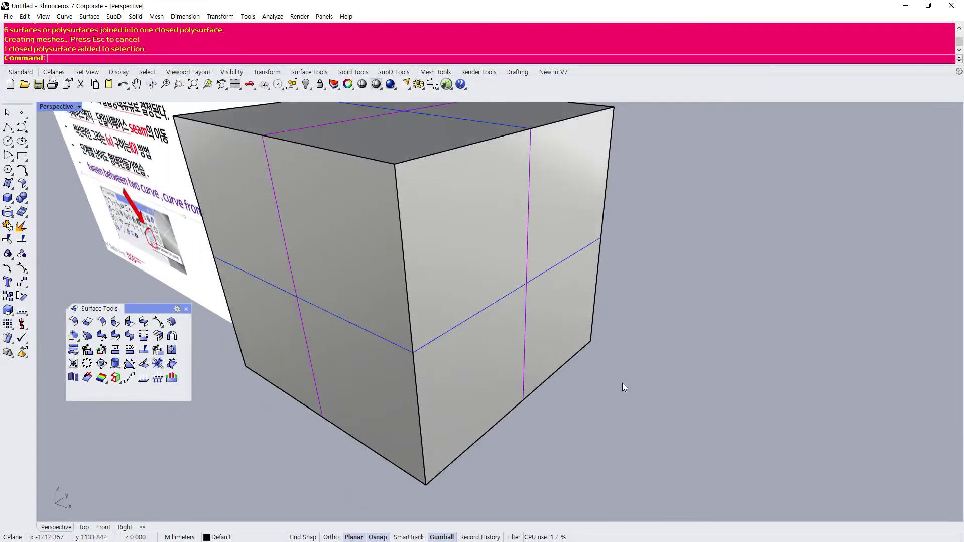
{"action": "right_click_drag", "start_coordinate": [508, 292], "coordinate": [515, 271]}
{"action": "left_click", "coordinate": [515, 271]}
{"action": "key", "text": "Escape"}
{"action": "left_click", "coordinate": [521, 299]}
{"action": "scroll", "coordinate": [520, 299], "scroll_direction": "down", "scroll_amount": 3}
{"action": "right_click_drag", "start_coordinate": [549, 317], "coordinate": [578, 318]}
{"action": "left_click", "coordinate": [644, 320]}
{"action": "scroll", "coordinate": [322, 258], "scroll_direction": "up", "scroll_amount": 5}
{"action": "mouse_move", "coordinate": [321, 258]}
{"action": "right_mouse_down"}
{"action": "mouse_move", "coordinate": [352, 248]}
{"action": "mouse_move", "coordinate": [350, 260]}
{"action": "mouse_move", "coordinate": [307, 246]}
{"action": "right_mouse_up"}
{"action": "scroll", "coordinate": [350, 260], "scroll_direction": "down", "scroll_amount": 3}
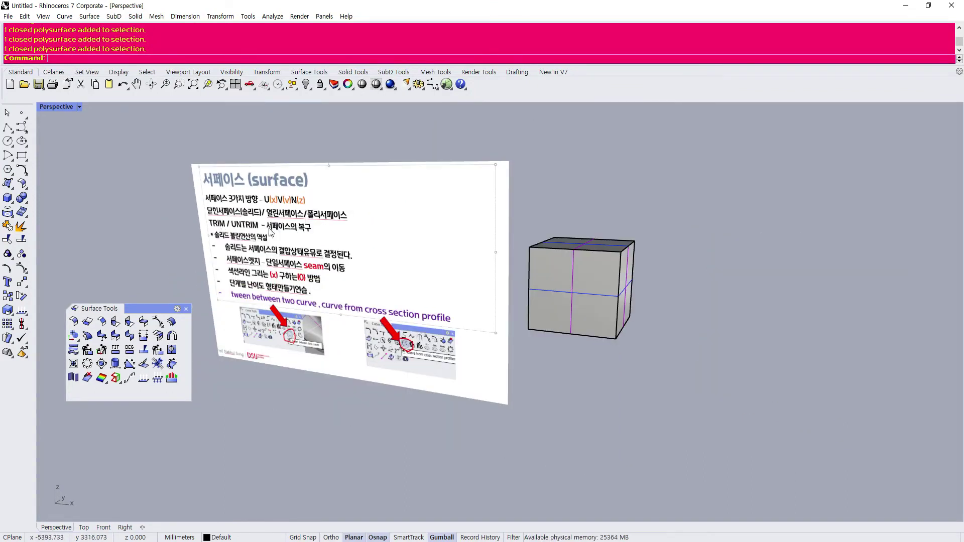
{"action": "scroll", "coordinate": [269, 232], "scroll_direction": "up", "scroll_amount": 2}
{"action": "scroll", "coordinate": [269, 232], "scroll_direction": "down", "scroll_amount": 3}
{"action": "scroll", "coordinate": [553, 297], "scroll_direction": "up", "scroll_amount": 4}
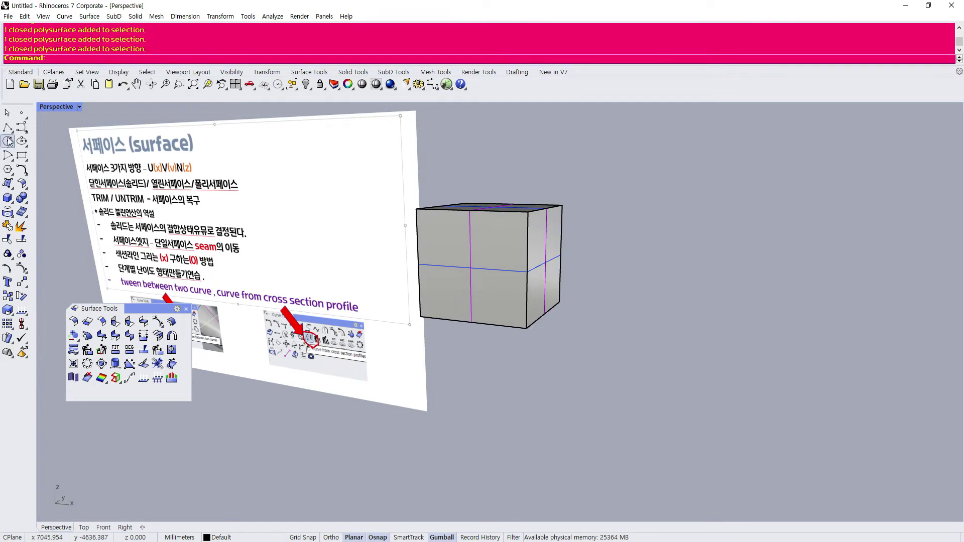
- Create a sphere in the Top view that overlaps one corner of the cube
{"action": "left_click", "coordinate": [7, 200]}
{"action": "left_click", "coordinate": [50, 204]}
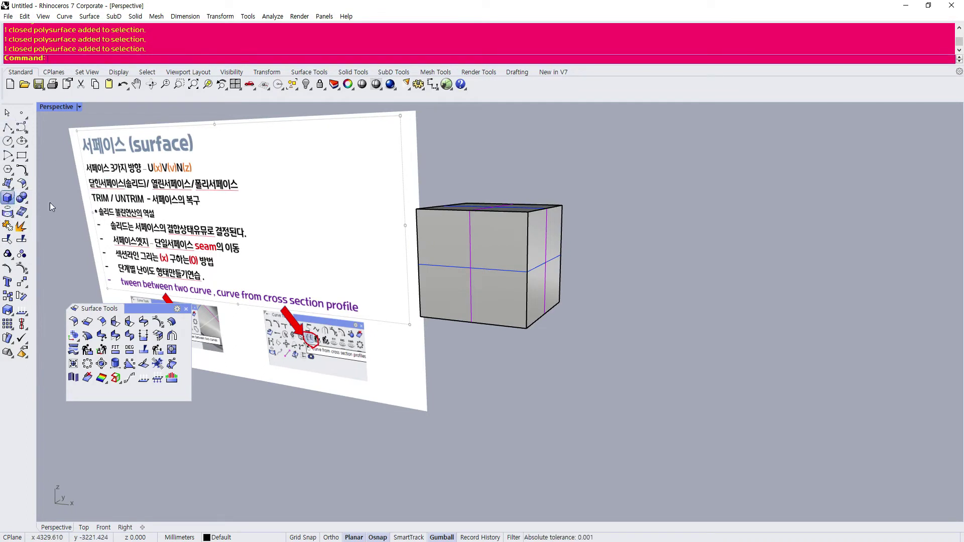
{"action": "double_click", "coordinate": [63, 106]}
{"action": "left_click", "coordinate": [318, 248]}
{"action": "left_click", "coordinate": [348, 261]}
- Move the sphere in the positive Y direction in the Top view so it overlaps the cube's side
{"action": "scroll", "coordinate": [329, 309], "scroll_direction": "down", "scroll_amount": 2}
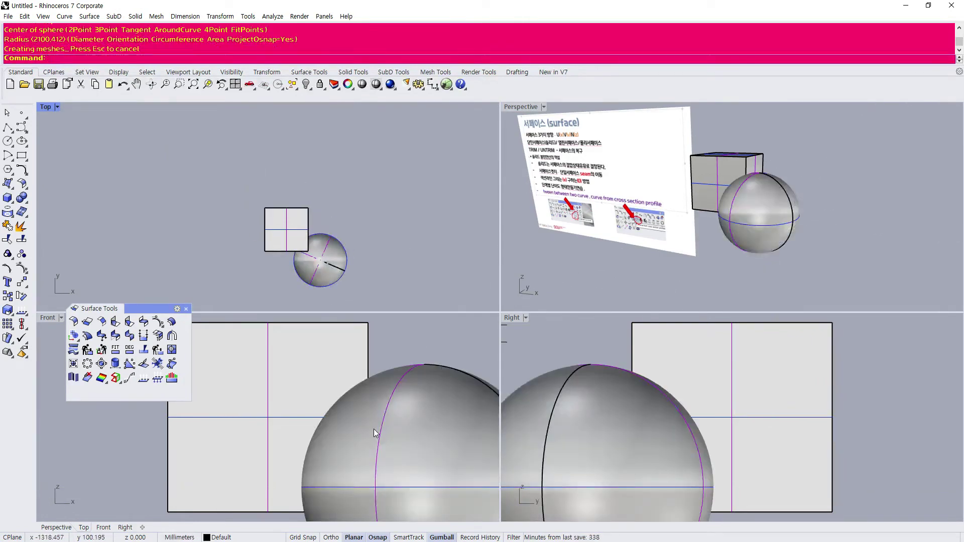
{"action": "left_click", "coordinate": [375, 433]}
{"action": "scroll", "coordinate": [308, 254], "scroll_direction": "up", "scroll_amount": 3}
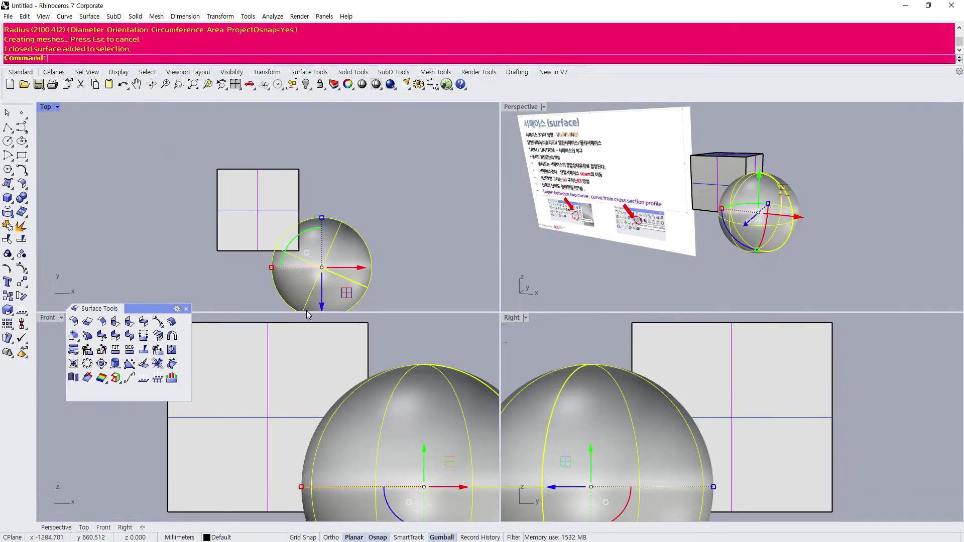
{"action": "left_click_drag", "start_coordinate": [325, 310], "coordinate": [324, 272]}
{"action": "left_click", "coordinate": [402, 204]}
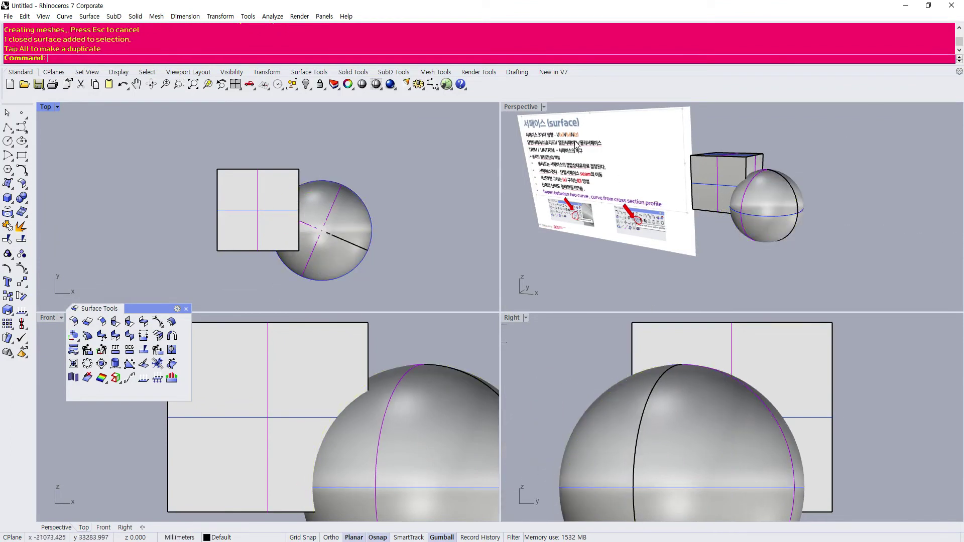
- Maximize the Perspective view and compare the sphere with the cube by selecting each and viewing them from several angles
{"action": "double_click", "coordinate": [520, 107]}
{"action": "scroll", "coordinate": [523, 261], "scroll_direction": "down", "scroll_amount": 5}
{"action": "scroll", "coordinate": [401, 294], "scroll_direction": "up", "scroll_amount": 6}
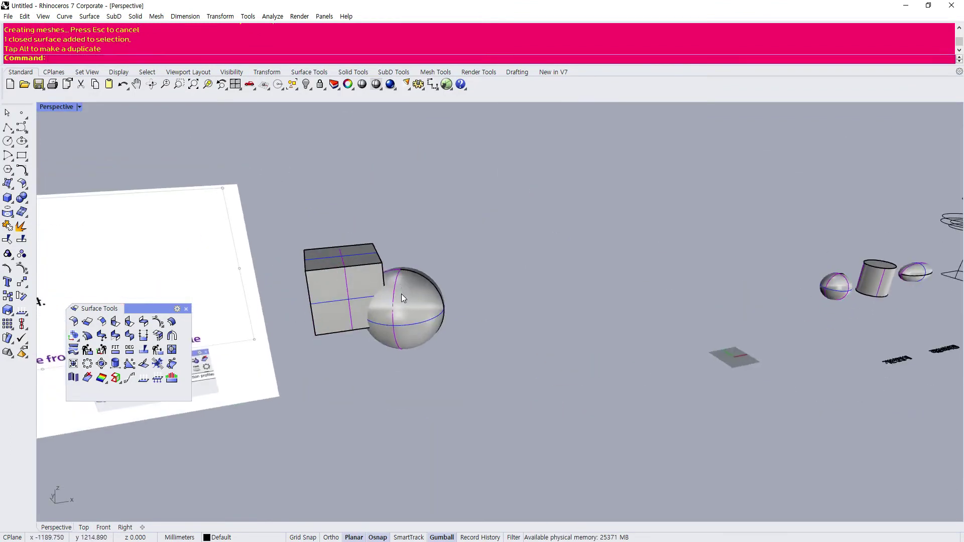
{"action": "left_click", "coordinate": [405, 306]}
{"action": "left_click", "coordinate": [489, 210]}
{"action": "right_click_drag", "start_coordinate": [488, 210], "coordinate": [415, 314]}
{"action": "scroll", "coordinate": [402, 346], "scroll_direction": "down", "scroll_amount": 5}
{"action": "right_click_drag", "start_coordinate": [283, 401], "coordinate": [360, 375]}
{"action": "left_click", "coordinate": [337, 347]}
{"action": "left_click", "coordinate": [515, 299]}
{"action": "right_click_drag", "start_coordinate": [477, 336], "coordinate": [308, 394]}
{"action": "left_click", "coordinate": [404, 355]}
{"action": "key", "text": "Escape"}
{"action": "scroll", "coordinate": [295, 363], "scroll_direction": "down", "scroll_amount": 6}
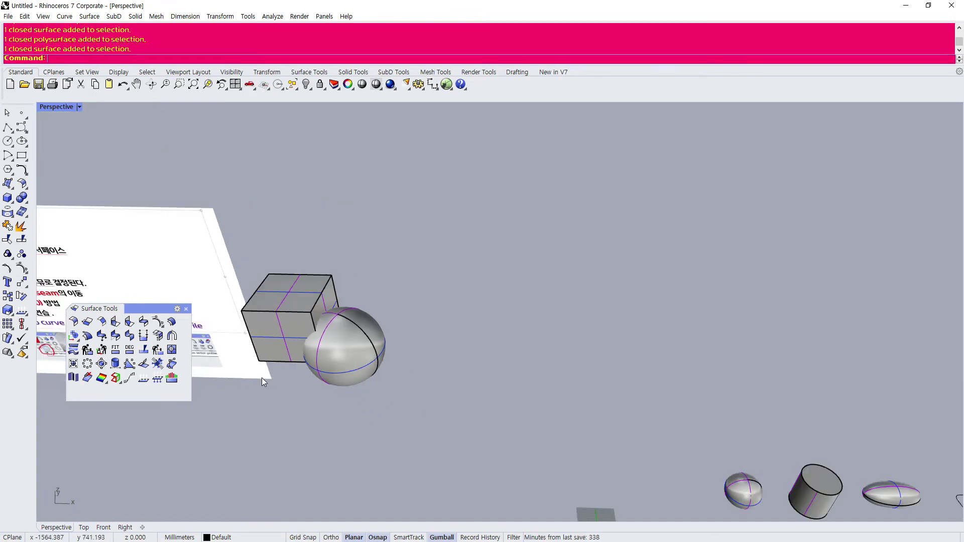
{"action": "scroll", "coordinate": [261, 378], "scroll_direction": "up", "scroll_amount": 6}
- Scale the sphere down uniformly and move it so it partly overlaps the cube's side face
{"action": "left_click", "coordinate": [24, 16]}
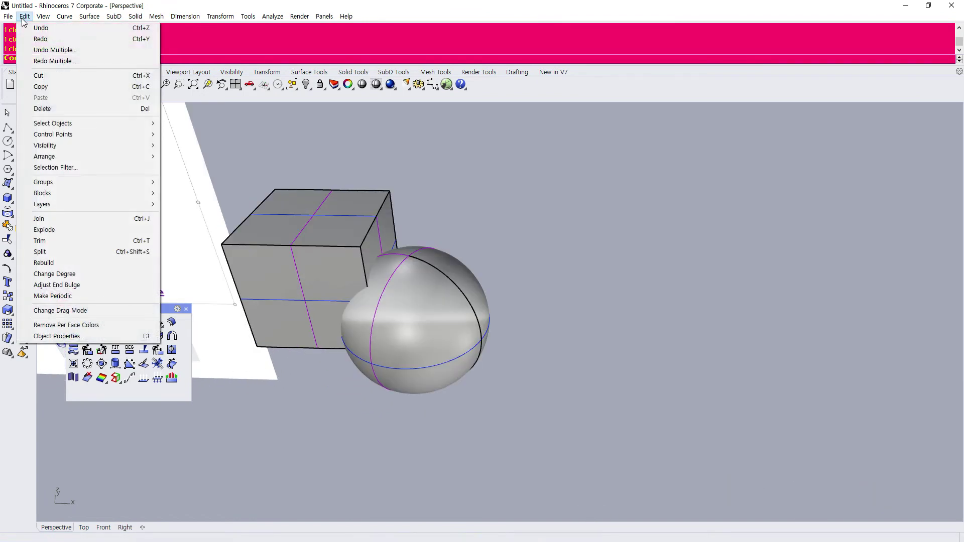
{"action": "left_click", "coordinate": [528, 209]}
{"action": "left_click", "coordinate": [432, 319]}
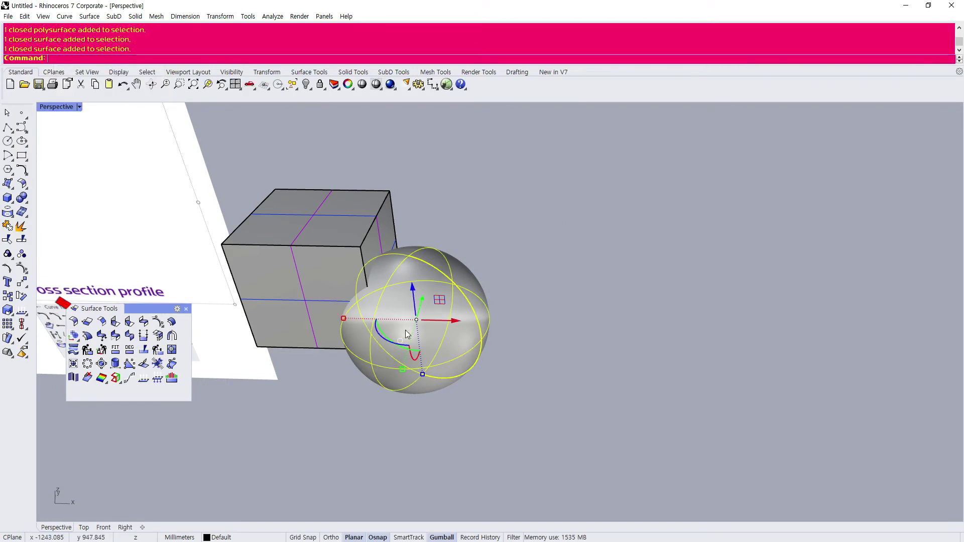
{"action": "left_click_drag", "start_coordinate": [347, 320], "coordinate": [412, 222]}
{"action": "left_click", "coordinate": [478, 203]}
{"action": "mouse_move", "coordinate": [473, 246]}
{"action": "right_mouse_down"}
{"action": "mouse_move", "coordinate": [347, 205]}
{"action": "mouse_move", "coordinate": [433, 247]}
{"action": "mouse_move", "coordinate": [465, 241]}
{"action": "right_mouse_up"}
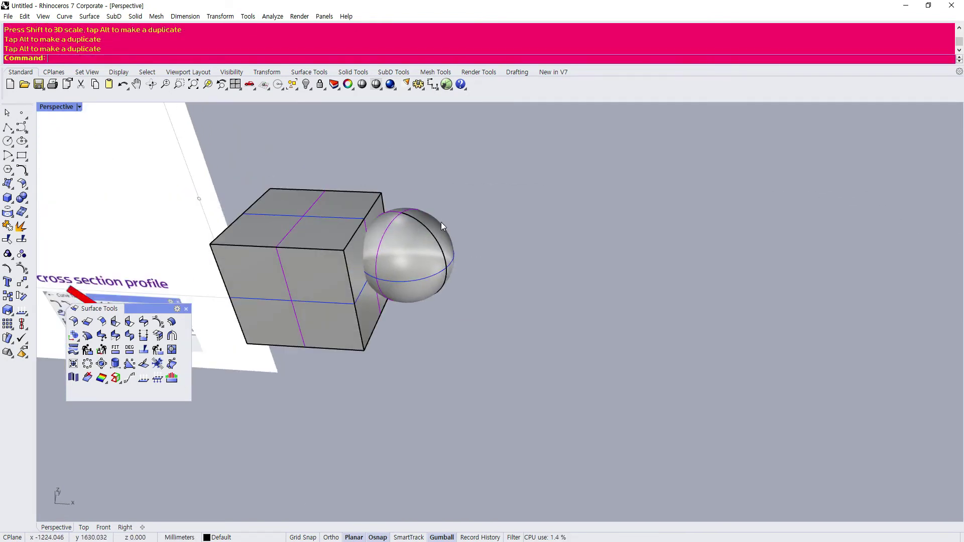
- Subtract the sphere from the cube with a Boolean Difference using DeleteInput=No, and delete the remaining sphere
{"action": "left_click", "coordinate": [135, 16]}
{"action": "left_click", "coordinate": [161, 308]}
{"action": "left_click", "coordinate": [301, 296]}
{"action": "key", "text": "Return"}
{"action": "left_click", "coordinate": [419, 262]}
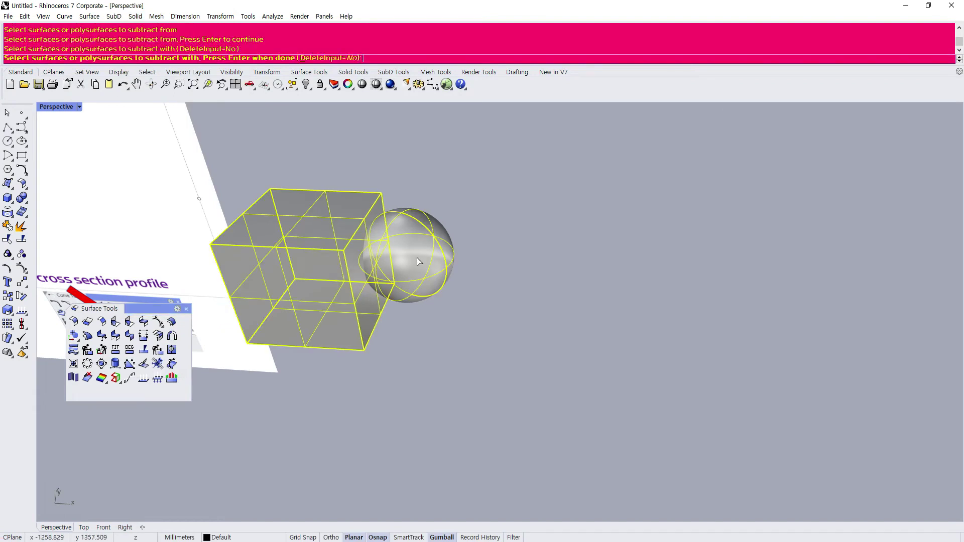
{"action": "key", "text": "Return"}
{"action": "left_click", "coordinate": [417, 257]}
{"action": "key", "text": "Delete"}
- Examine the spherical recess in the cube's side by viewing the closed polysurface from several angles and selecting it
{"action": "mouse_move", "coordinate": [336, 260]}
{"action": "right_mouse_down"}
{"action": "mouse_move", "coordinate": [350, 278]}
{"action": "mouse_move", "coordinate": [342, 261]}
{"action": "right_mouse_up"}
{"action": "scroll", "coordinate": [315, 180], "scroll_direction": "up", "scroll_amount": 6}
{"action": "scroll", "coordinate": [408, 315], "scroll_direction": "down", "scroll_amount": 10}
{"action": "right_click_drag", "start_coordinate": [408, 315], "coordinate": [444, 333]}
{"action": "scroll", "coordinate": [347, 335], "scroll_direction": "up", "scroll_amount": 8}
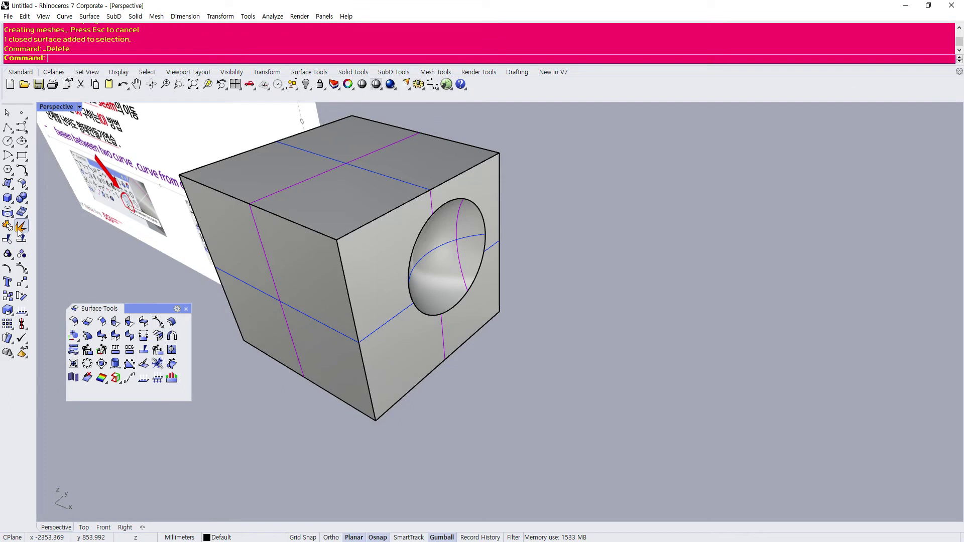
{"action": "left_click", "coordinate": [22, 184]}
{"action": "left_click_drag", "start_coordinate": [36, 179], "coordinate": [66, 300]}
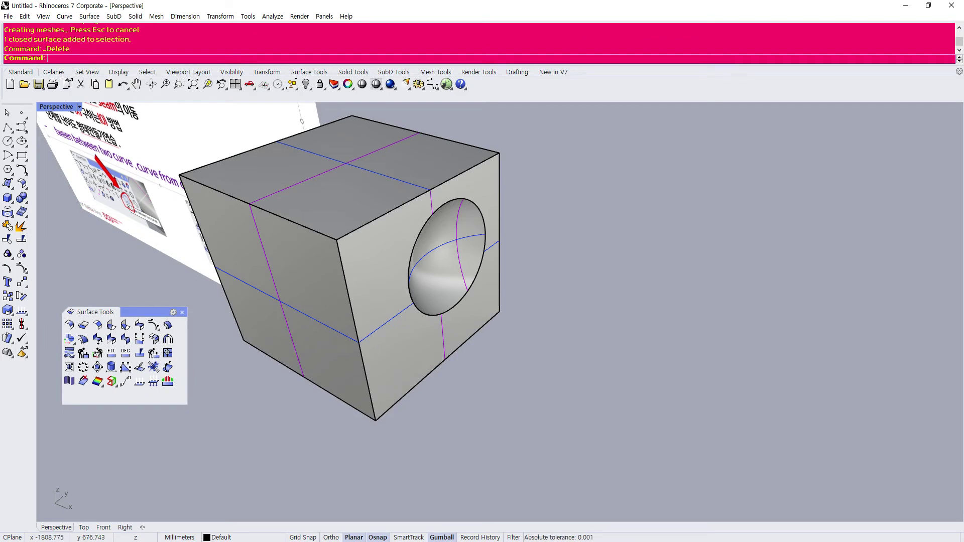
{"action": "left_click", "coordinate": [445, 273]}
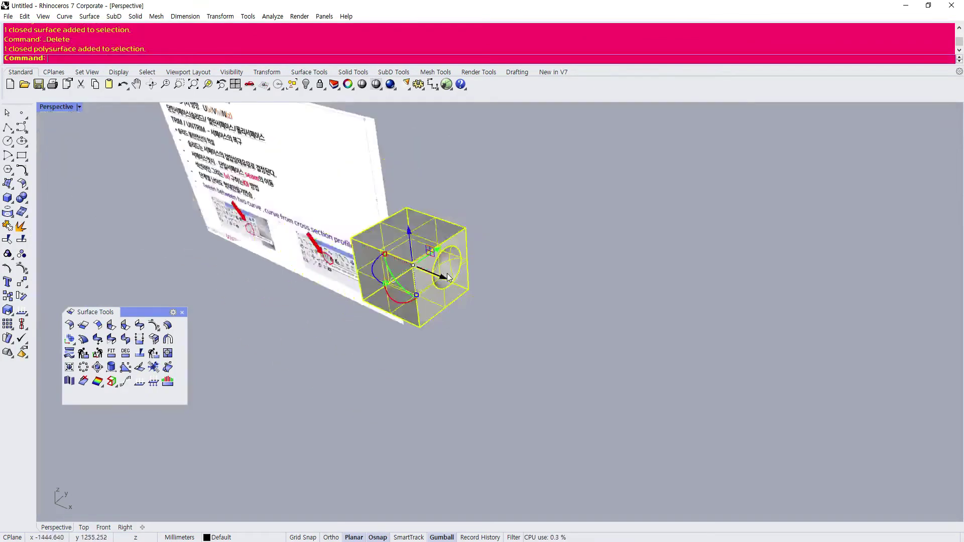
{"action": "right_click_drag", "start_coordinate": [445, 276], "coordinate": [448, 249]}
{"action": "scroll", "coordinate": [449, 271], "scroll_direction": "down", "scroll_amount": 7}
{"action": "scroll", "coordinate": [461, 209], "scroll_direction": "up", "scroll_amount": 7}
{"action": "left_click", "coordinate": [548, 227]}
- Explode the recessed cube into separate surfaces
{"action": "left_click", "coordinate": [455, 261]}
{"action": "scroll", "coordinate": [455, 261], "scroll_direction": "down", "scroll_amount": 4}
{"action": "scroll", "coordinate": [444, 217], "scroll_direction": "up", "scroll_amount": 4}
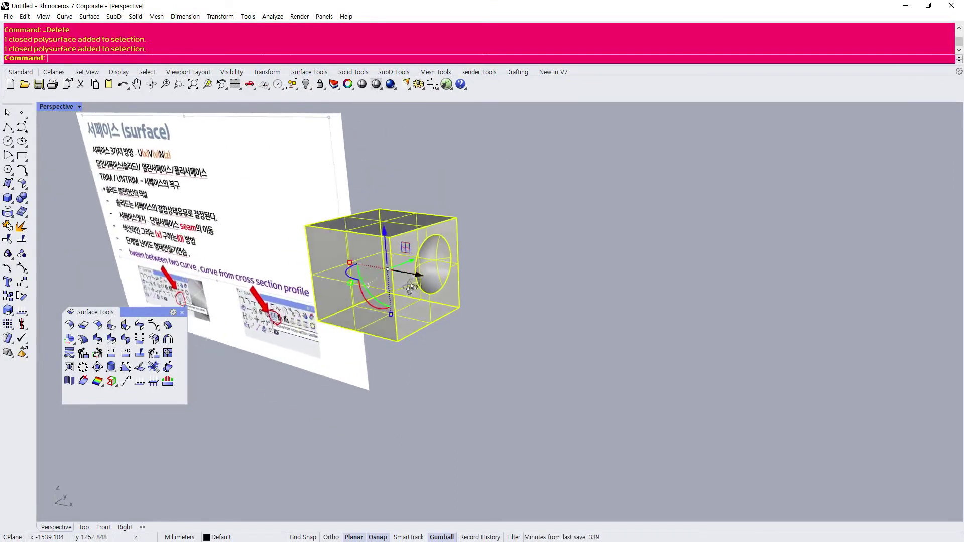
{"action": "left_click", "coordinate": [8, 226]}
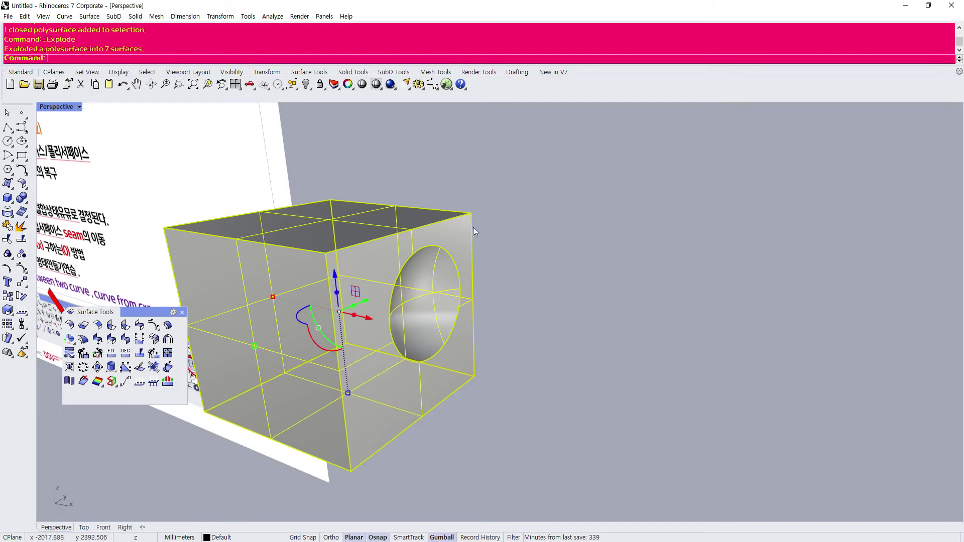
{"action": "left_click", "coordinate": [14, 228]}
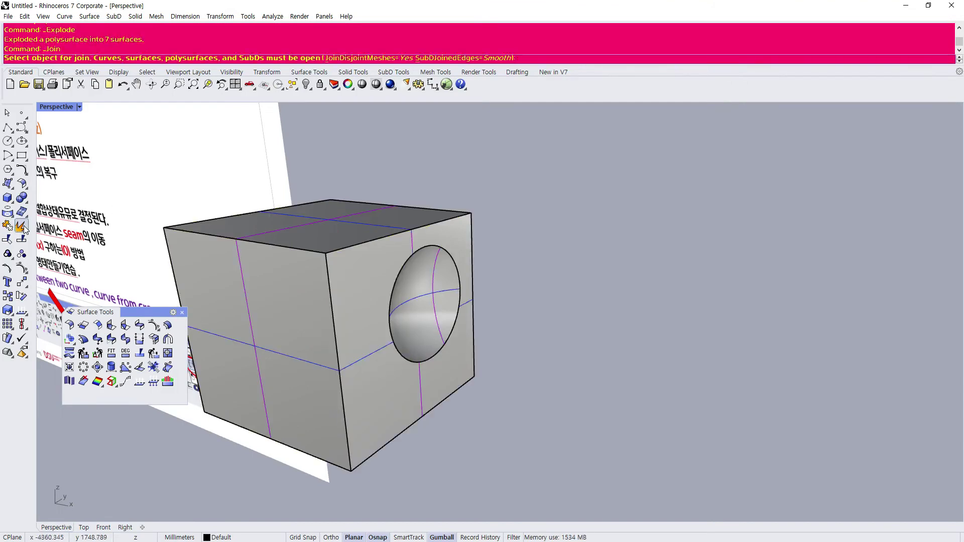
{"action": "scroll", "coordinate": [452, 287], "scroll_direction": "down", "scroll_amount": 3}
{"action": "left_click", "coordinate": [431, 303]}
{"action": "left_click", "coordinate": [391, 302]}
{"action": "left_click", "coordinate": [390, 306]}
{"action": "key", "text": "Return"}
- Delete the cube's side face with the circular hole and the spherical recess surface behind it
{"action": "left_click", "coordinate": [394, 305]}
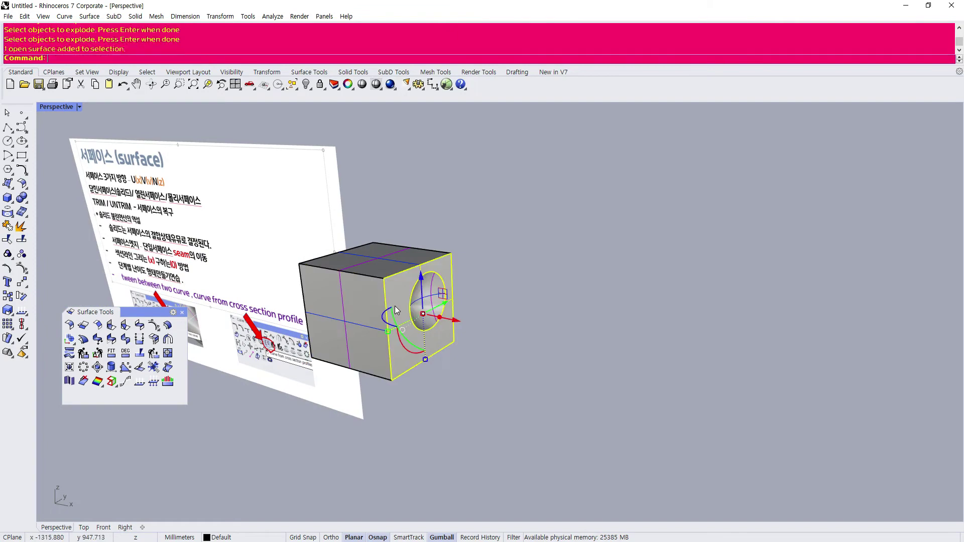
{"action": "key", "text": "Delete"}
{"action": "left_click", "coordinate": [424, 304]}
{"action": "key", "text": "Delete"}
- Close the open side of the cube with a planar surface built from its boundary edges
{"action": "left_click", "coordinate": [92, 16]}
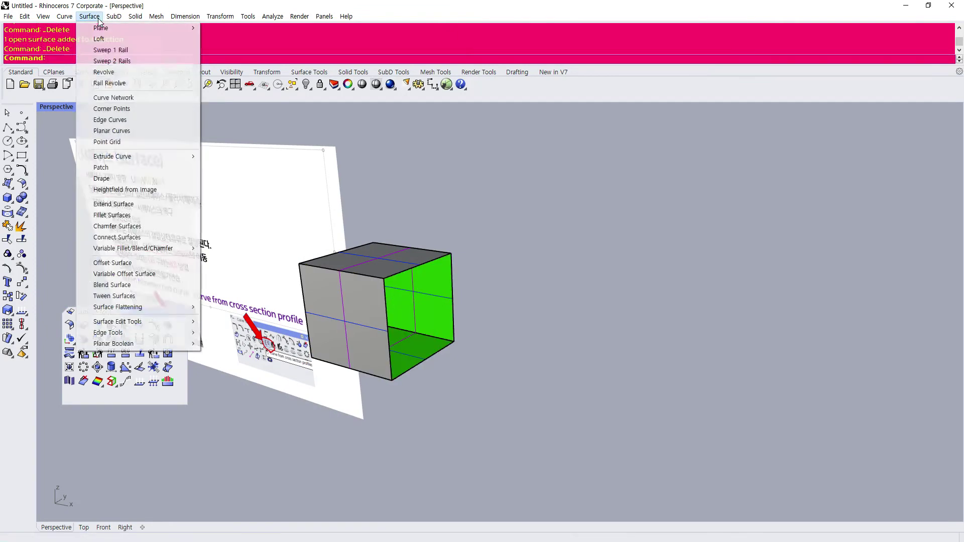
{"action": "left_click", "coordinate": [111, 131]}
{"action": "right_click_drag", "start_coordinate": [394, 264], "coordinate": [443, 261]}
{"action": "left_click_drag", "start_coordinate": [473, 203], "coordinate": [598, 402]}
{"action": "key", "text": "Return"}
{"action": "right_click_drag", "start_coordinate": [598, 398], "coordinate": [432, 370]}
- Delete the new planar face and undo back to the trimmed side face with its spherical recess
{"action": "left_click", "coordinate": [431, 370]}
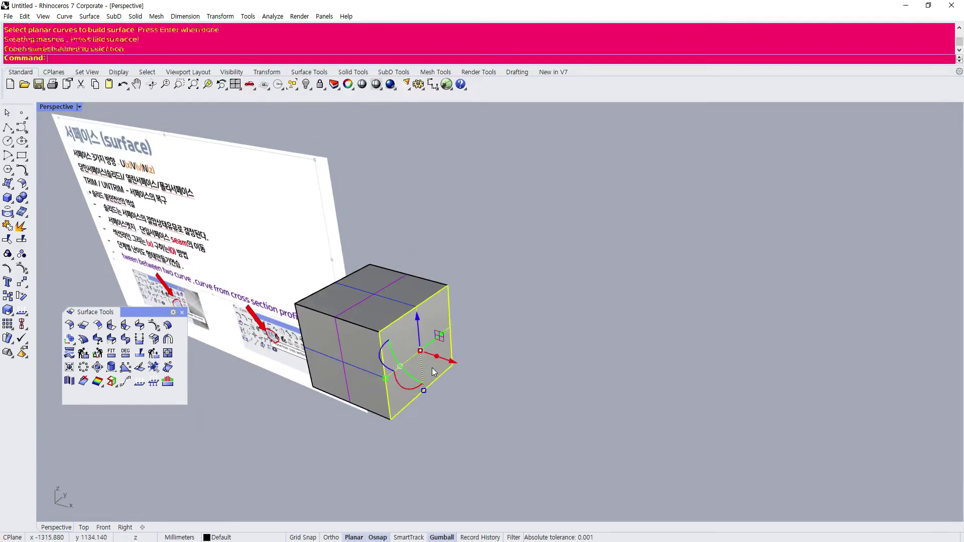
{"action": "key", "text": "Delete"}
{"action": "key", "text": "ctrl+z"}
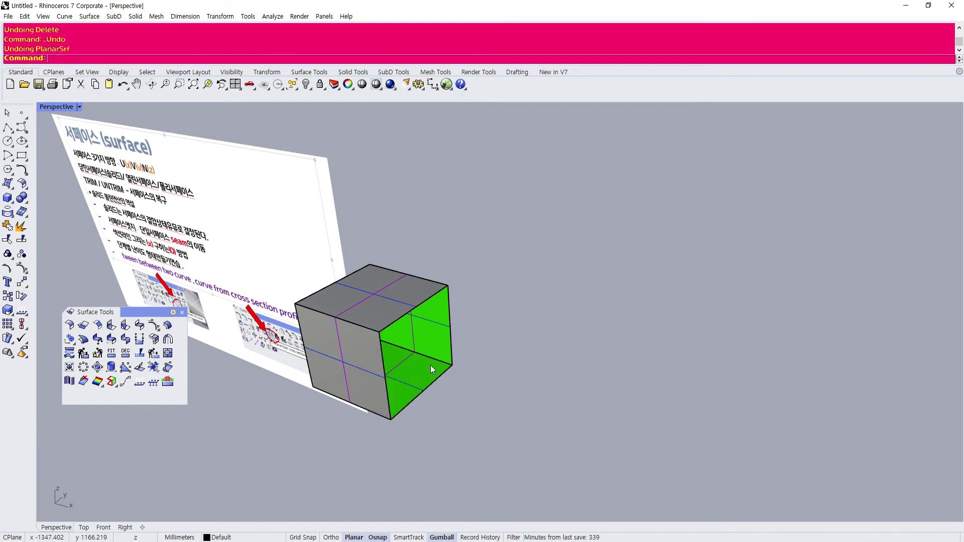
{"action": "key", "text": "ctrl+z"}
- Delete the spherical recess surface while keeping the side face with its circular hole
{"action": "right_click_drag", "start_coordinate": [477, 386], "coordinate": [469, 367]}
{"action": "scroll", "coordinate": [403, 297], "scroll_direction": "up", "scroll_amount": 7}
{"action": "left_click", "coordinate": [464, 297]}
{"action": "key", "text": "Delete"}
{"action": "right_click_drag", "start_coordinate": [459, 294], "coordinate": [525, 309]}
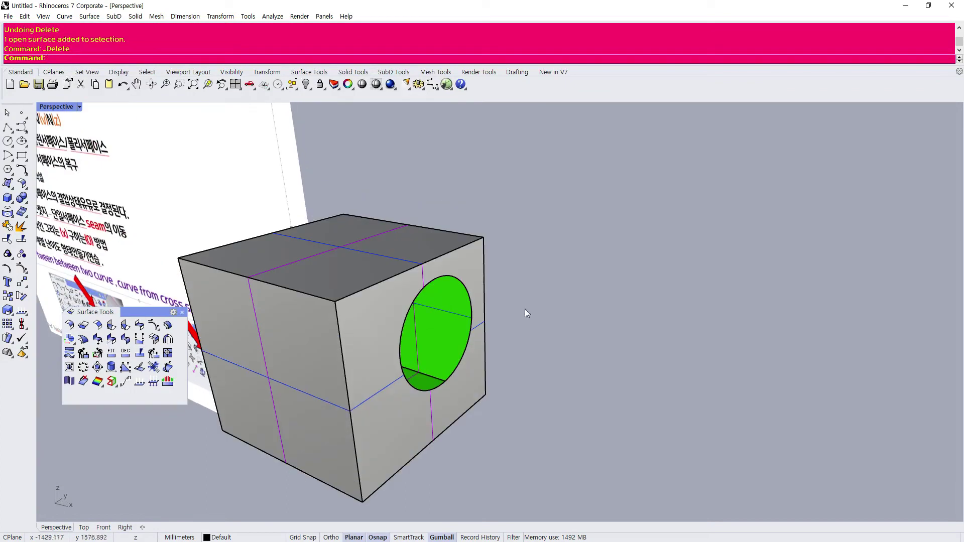
- Untrim the circular hole edge on the cube's side face with KeepTrimObjects=No
{"action": "left_click", "coordinate": [167, 354]}
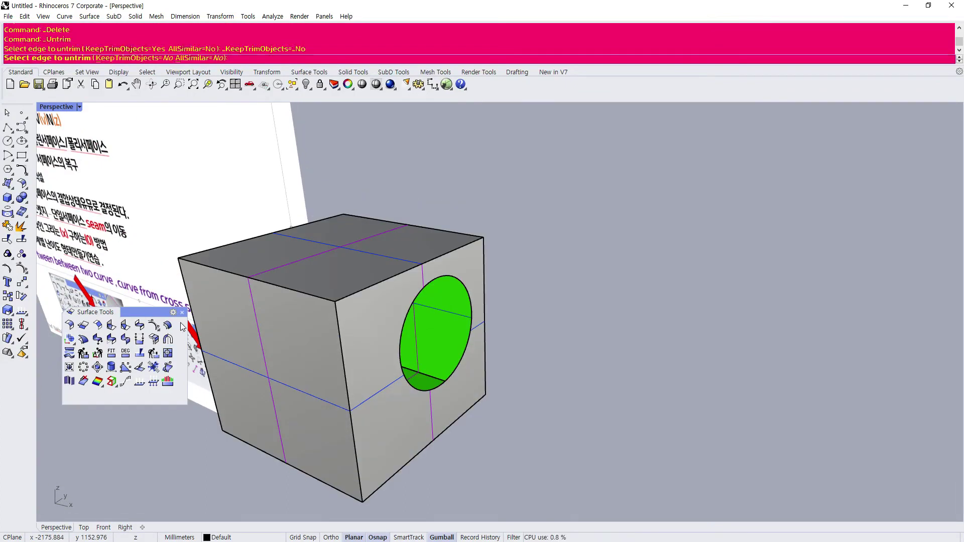
{"action": "left_click", "coordinate": [451, 275]}
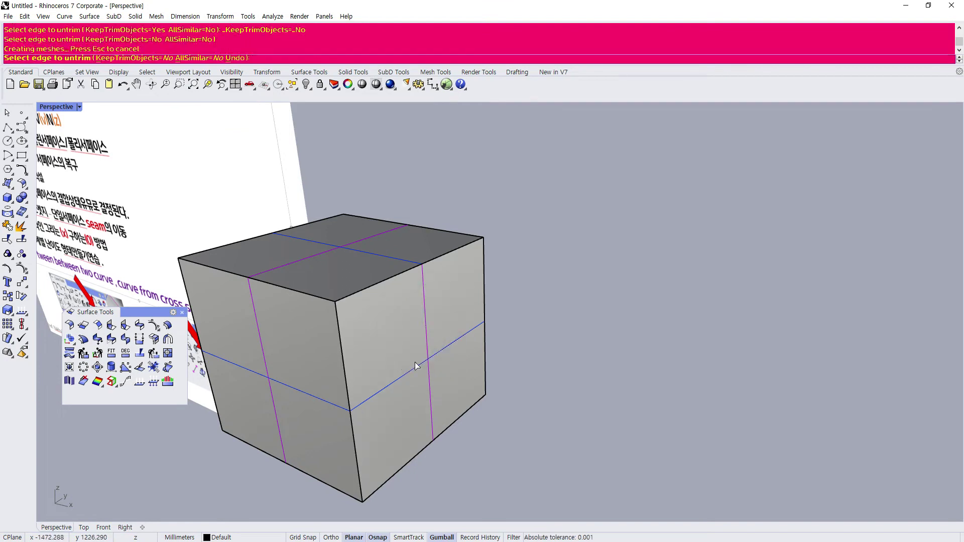
{"action": "scroll", "coordinate": [479, 348], "scroll_direction": "down", "scroll_amount": 4}
{"action": "right_click", "coordinate": [497, 338]}
- Examine the untrimmed side face by selecting it and viewing the cube from several angles, and locate the Untrim and Detach trim tool
{"action": "right_click_drag", "start_coordinate": [497, 338], "coordinate": [490, 297]}
{"action": "scroll", "coordinate": [471, 283], "scroll_direction": "up", "scroll_amount": 6}
{"action": "left_click", "coordinate": [461, 270]}
{"action": "scroll", "coordinate": [462, 274], "scroll_direction": "down", "scroll_amount": 2}
{"action": "right_click", "coordinate": [180, 379]}
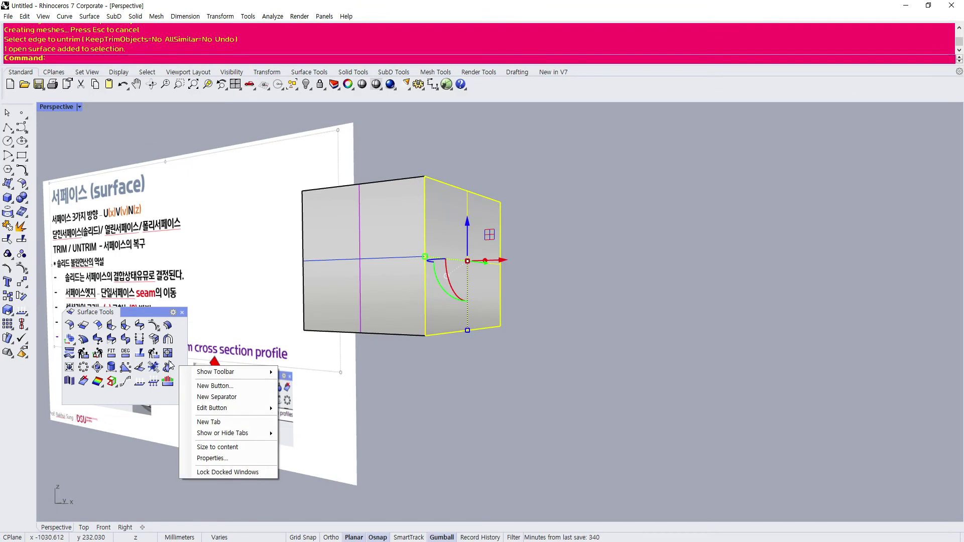
{"action": "left_click", "coordinate": [147, 312]}
{"action": "left_click", "coordinate": [529, 385]}
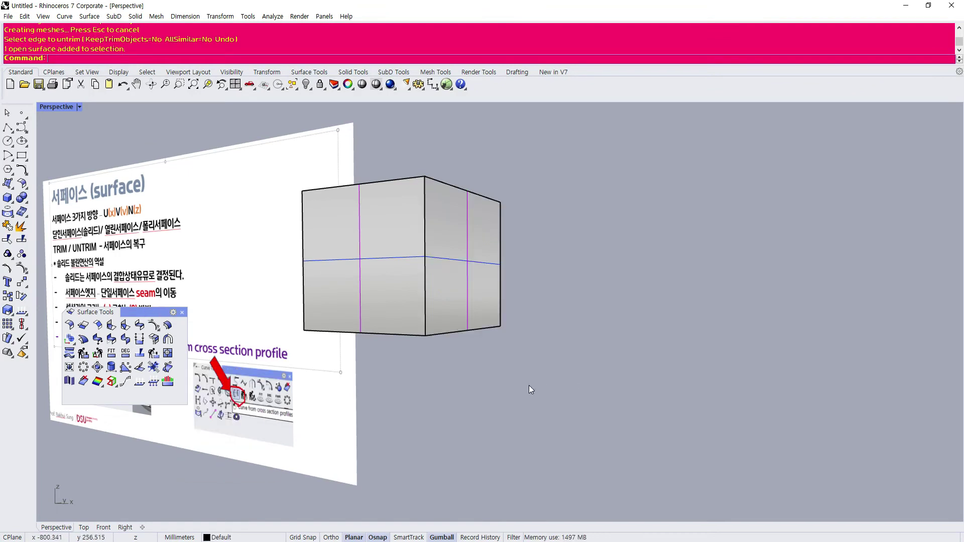
{"action": "right_click_drag", "start_coordinate": [529, 385], "coordinate": [516, 409]}
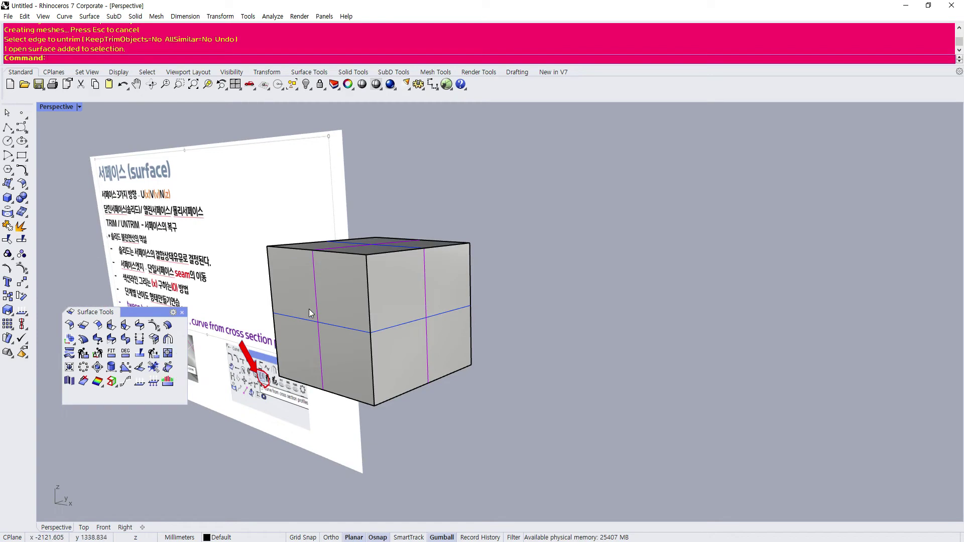
{"action": "right_click_drag", "start_coordinate": [372, 326], "coordinate": [379, 337]}
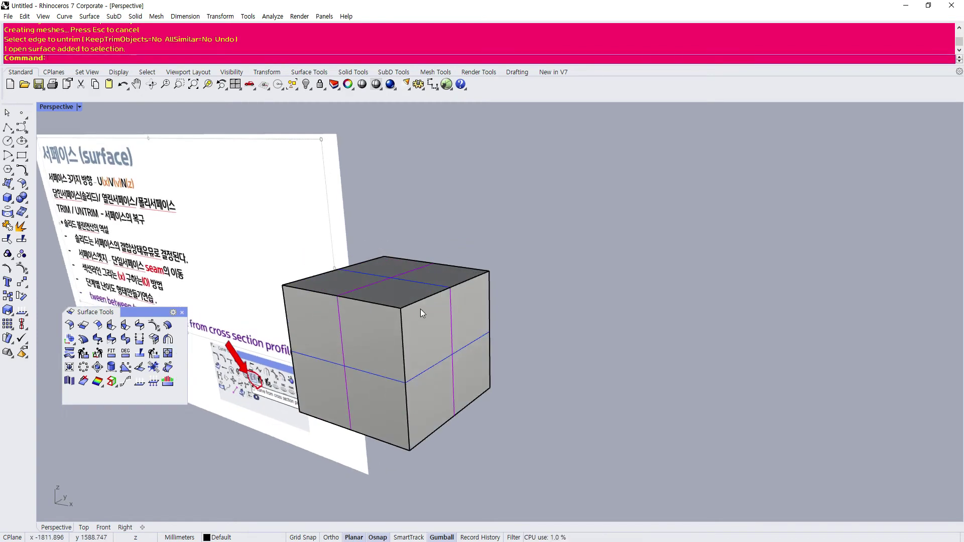
{"action": "right_click_drag", "start_coordinate": [532, 303], "coordinate": [537, 297]}
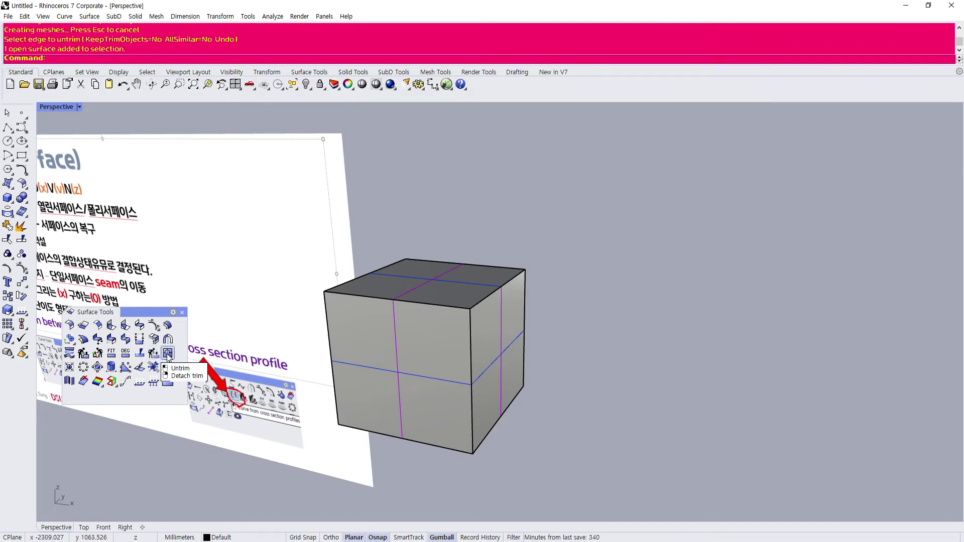
{"action": "left_click_drag", "start_coordinate": [143, 309], "coordinate": [230, 181]}
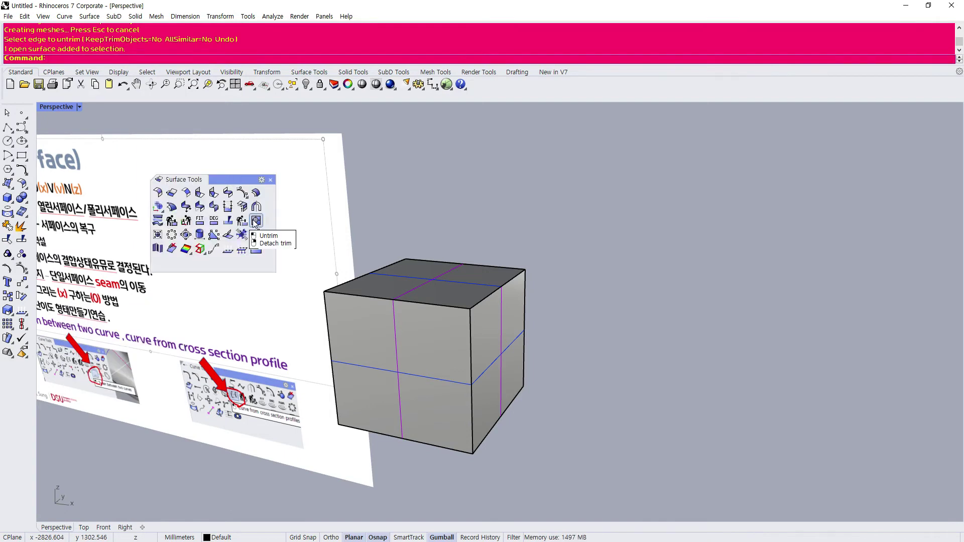
- Undo the untrim and the deletion of the spherical recess surface
{"action": "right_click_drag", "start_coordinate": [421, 212], "coordinate": [419, 258]}
{"action": "key", "text": "ctrl+z"}
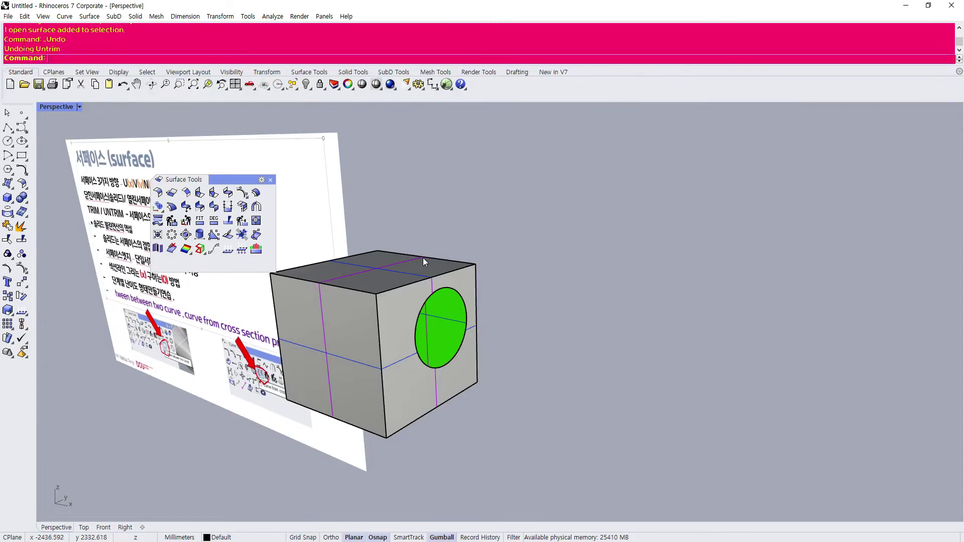
{"action": "left_click", "coordinate": [478, 302]}
- Delete the spherical recess surface and untrim the circular hole edge with KeepTrimObjects=Yes
{"action": "left_click", "coordinate": [440, 339]}
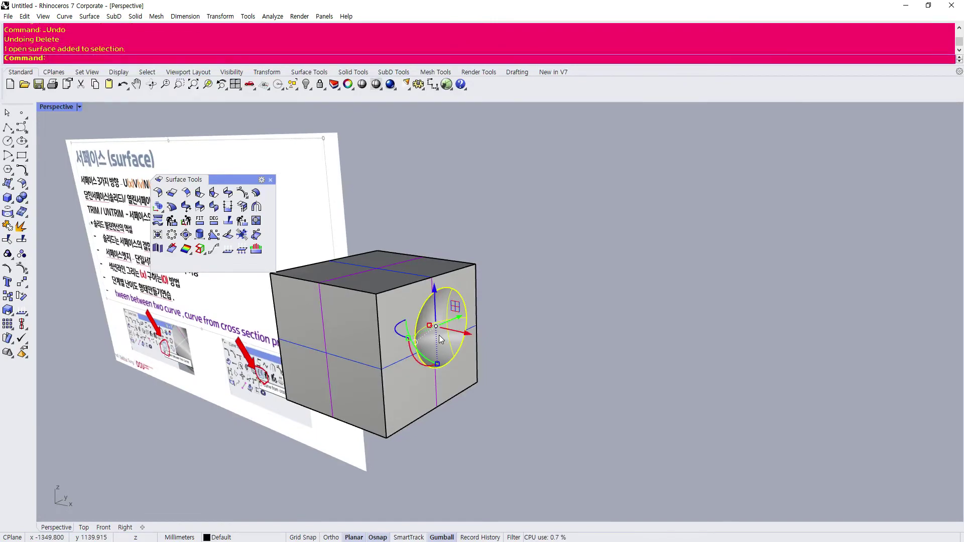
{"action": "key", "text": "Delete"}
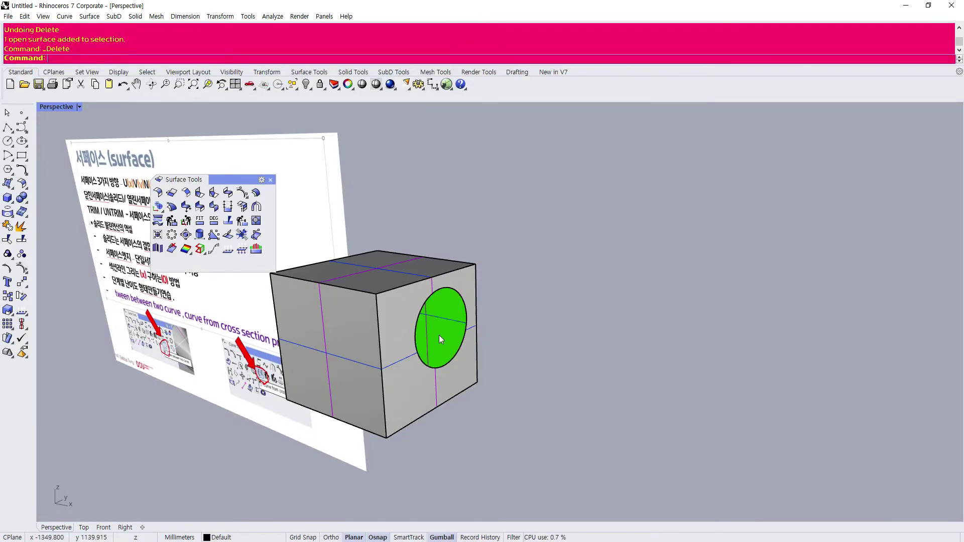
{"action": "right_click", "coordinate": [258, 225]}
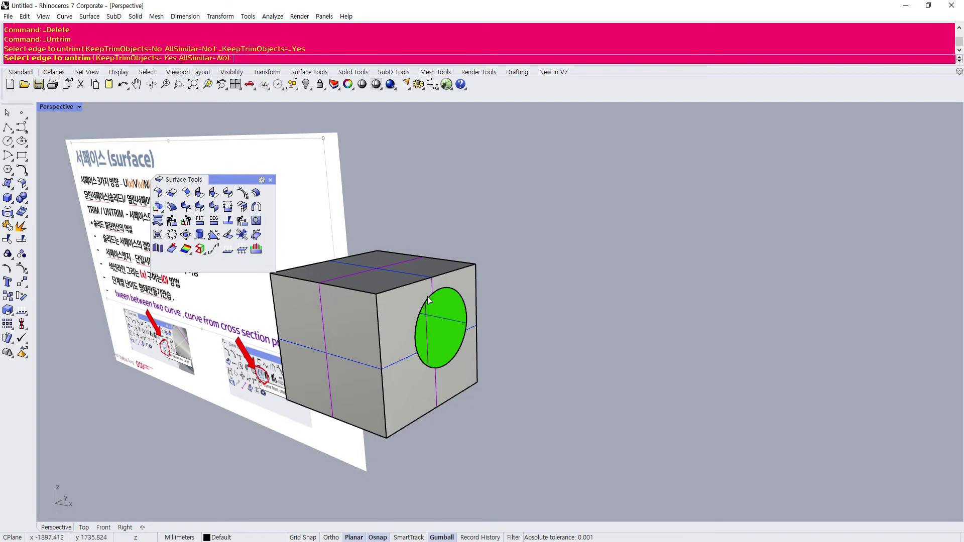
{"action": "left_click", "coordinate": [449, 287]}
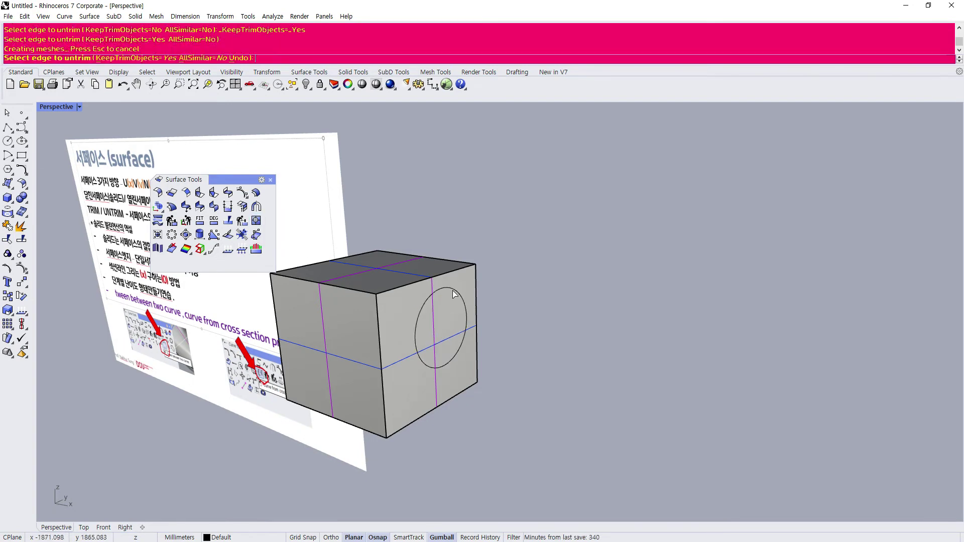
{"action": "key", "text": "Escape"}
- Delete the detached circular trim curve on the cube's side face
{"action": "left_click", "coordinate": [456, 290]}
{"action": "key", "text": "Delete"}
{"action": "scroll", "coordinate": [450, 333], "scroll_direction": "up", "scroll_amount": 4}
- Examine the cube's unjoined surfaces by selecting one face and all six together beside the surface slide
{"action": "left_click", "coordinate": [450, 333]}
{"action": "scroll", "coordinate": [451, 334], "scroll_direction": "down", "scroll_amount": 6}
{"action": "right_click_drag", "start_coordinate": [475, 340], "coordinate": [433, 339]}
{"action": "left_click_drag", "start_coordinate": [434, 340], "coordinate": [433, 337]}
{"action": "right_click_drag", "start_coordinate": [407, 276], "coordinate": [394, 276]}
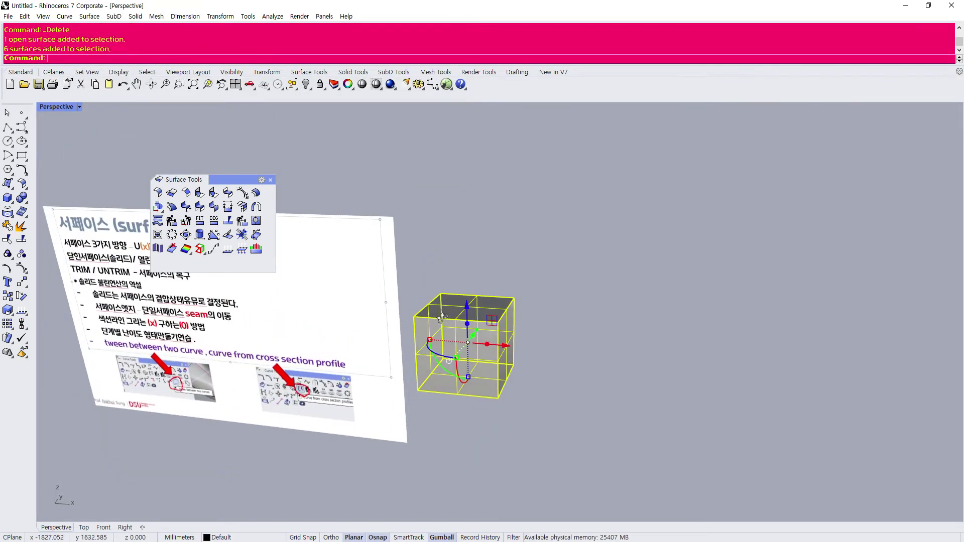
{"action": "left_click", "coordinate": [8, 198]}
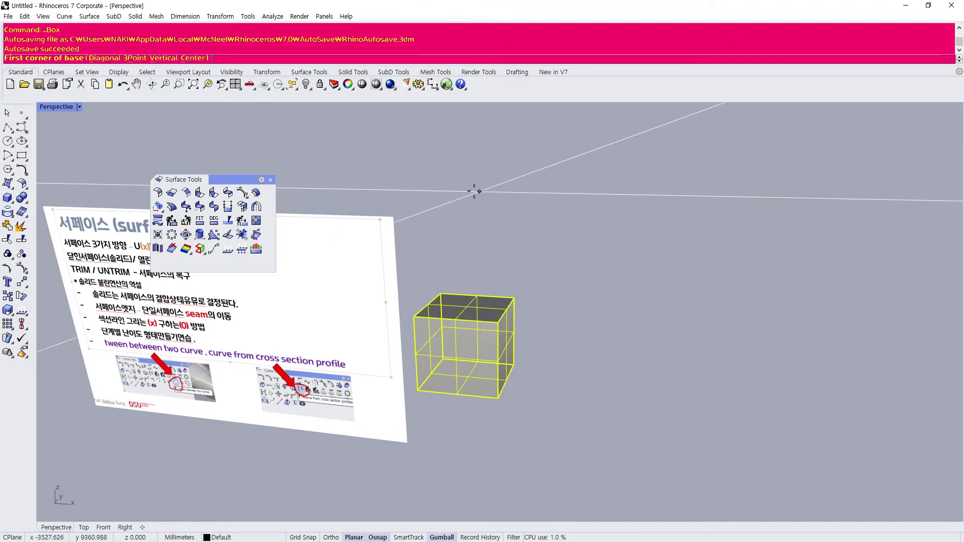
{"action": "left_click_drag", "start_coordinate": [413, 279], "coordinate": [411, 276]}
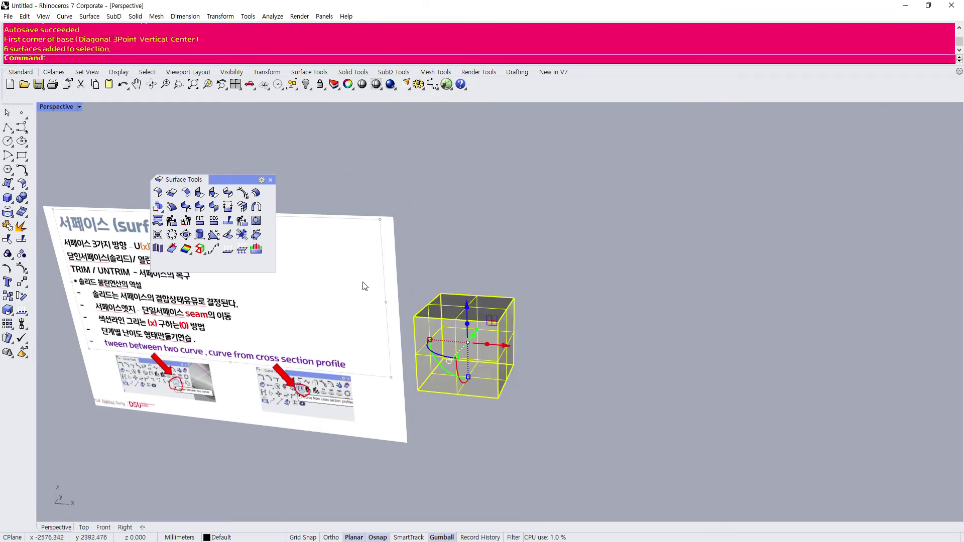
{"action": "right_click_drag", "start_coordinate": [264, 302], "coordinate": [419, 357]}
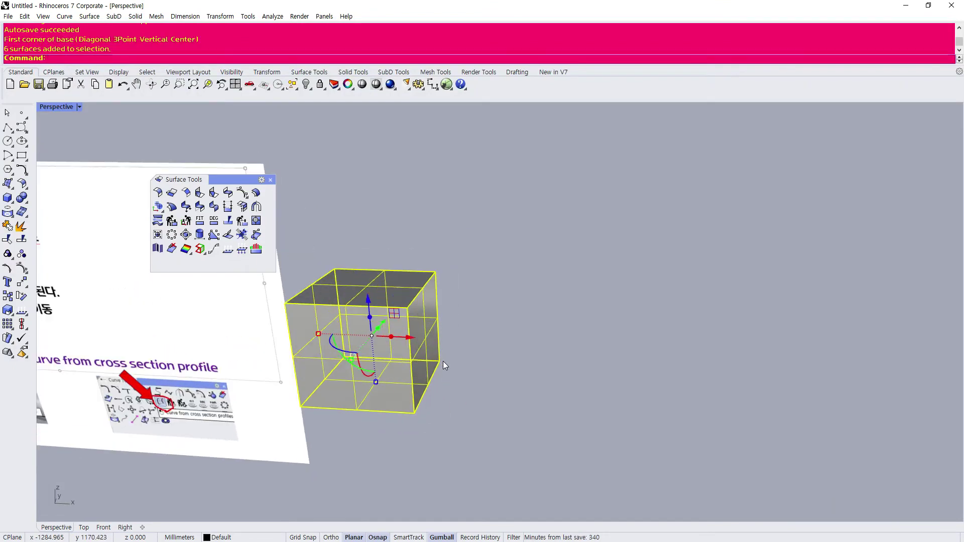
- Compare selecting a single cube face with window-selecting all six separate surfaces, and leave all six selected
{"action": "left_click", "coordinate": [472, 358]}
{"action": "left_click_drag", "start_coordinate": [504, 450], "coordinate": [301, 235]}
{"action": "right_click_drag", "start_coordinate": [302, 235], "coordinate": [337, 230]}
{"action": "left_click", "coordinate": [331, 228]}
{"action": "left_click_drag", "start_coordinate": [303, 234], "coordinate": [571, 462]}
{"action": "mouse_move", "coordinate": [514, 437]}
{"action": "right_mouse_down"}
{"action": "mouse_move", "coordinate": [493, 441]}
{"action": "mouse_move", "coordinate": [504, 442]}
{"action": "right_mouse_up"}
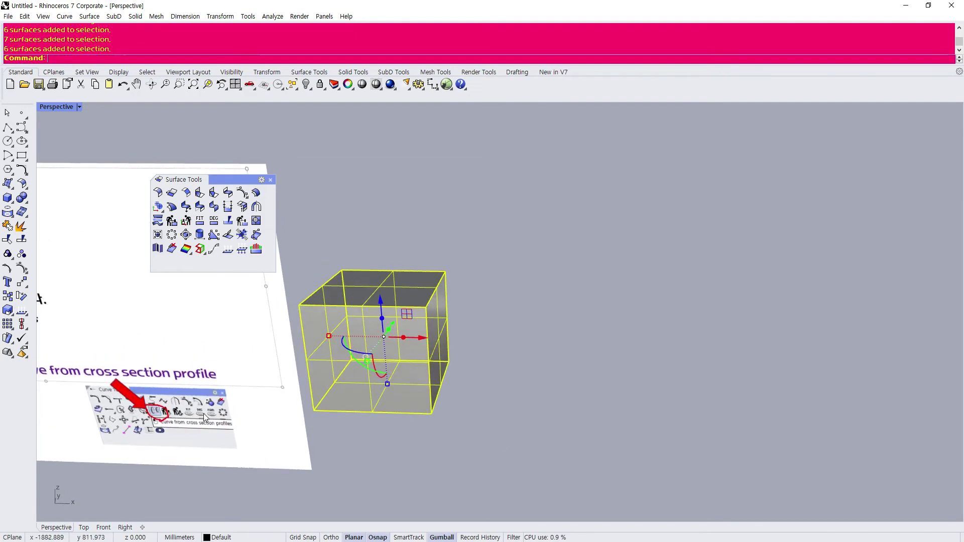
{"action": "left_click", "coordinate": [375, 221]}
{"action": "left_click", "coordinate": [407, 358]}
{"action": "left_click", "coordinate": [481, 391]}
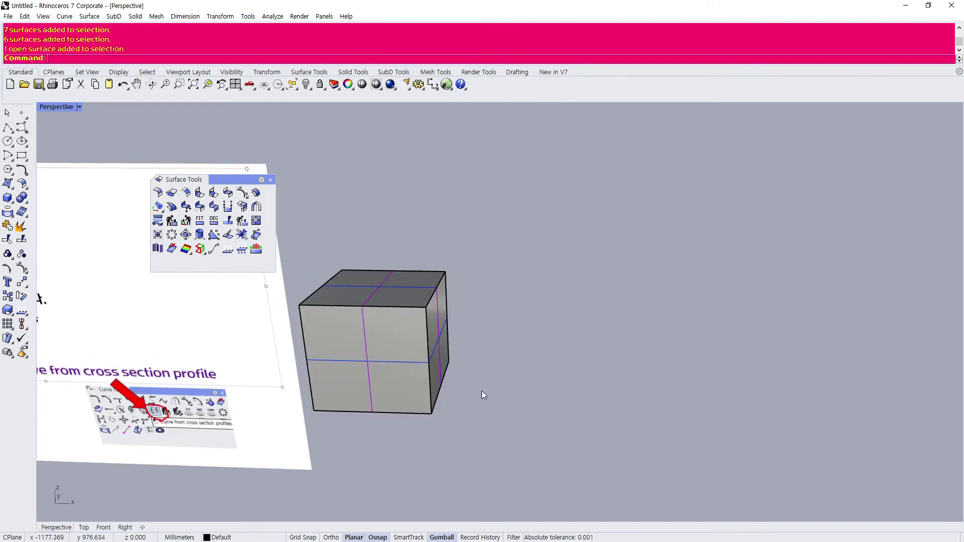
{"action": "left_click_drag", "start_coordinate": [283, 229], "coordinate": [481, 404]}
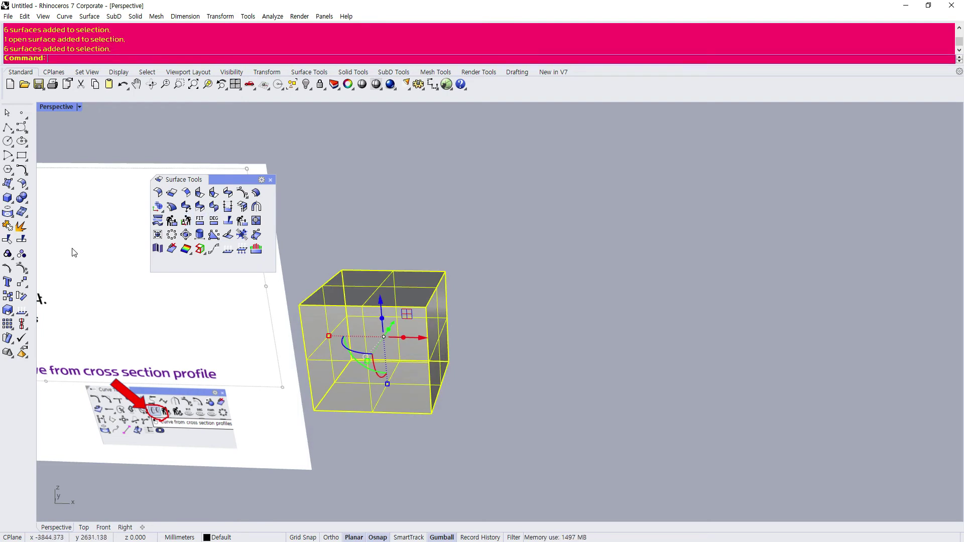
- Select all six separate cube surfaces and join them into one closed polysurface
{"action": "key", "text": "alt+Tab"}
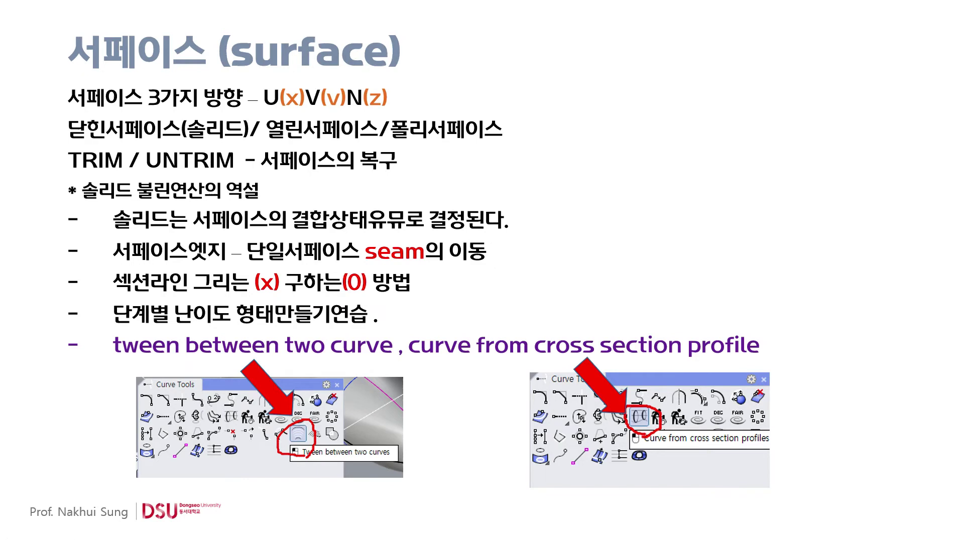
{"action": "key", "text": "alt+Tab"}
{"action": "left_click", "coordinate": [473, 202]}
{"action": "left_click", "coordinate": [407, 385]}
{"action": "left_click", "coordinate": [296, 225]}
{"action": "left_click_drag", "start_coordinate": [294, 224], "coordinate": [506, 473]}
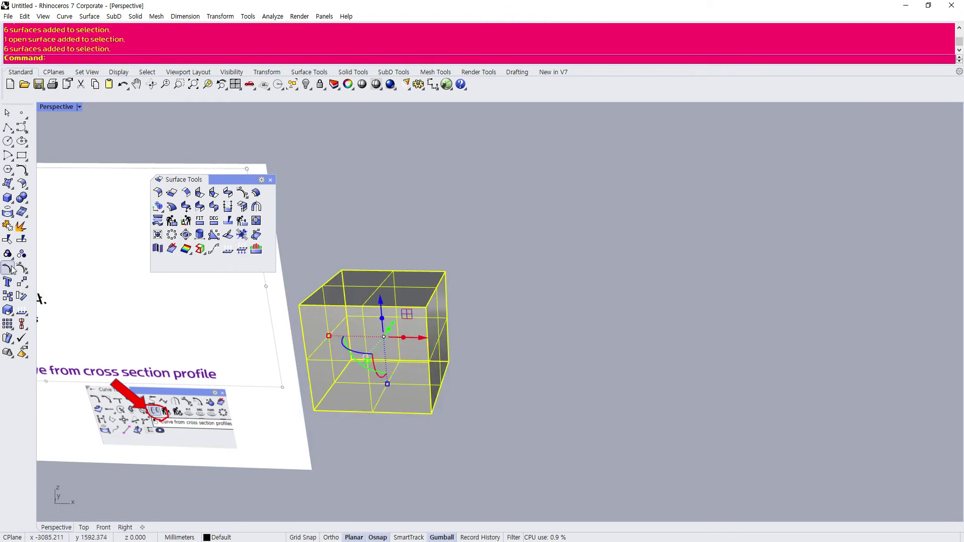
{"action": "left_click", "coordinate": [9, 227]}
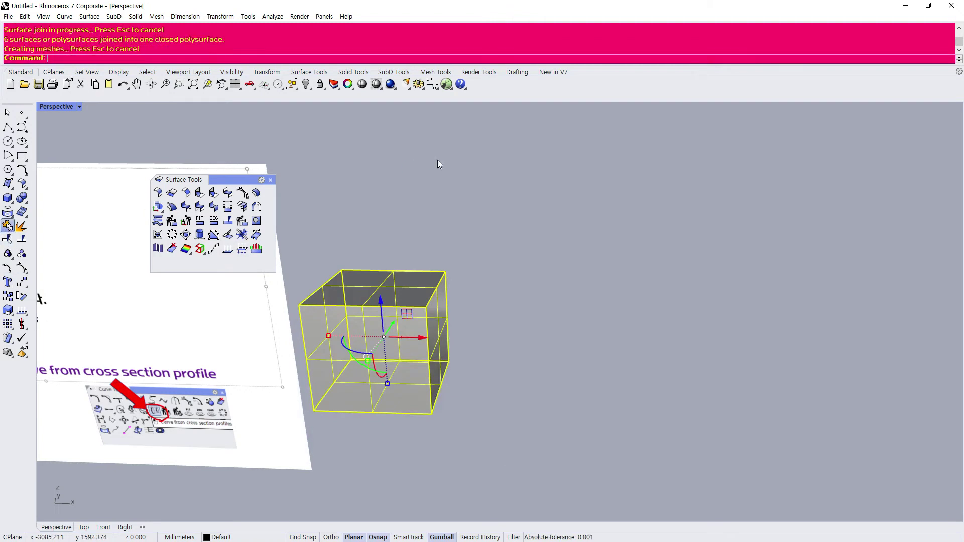
- Create a sphere by centre and radius behind the cube and select it
{"action": "left_click", "coordinate": [9, 199]}
{"action": "left_click", "coordinate": [50, 204]}
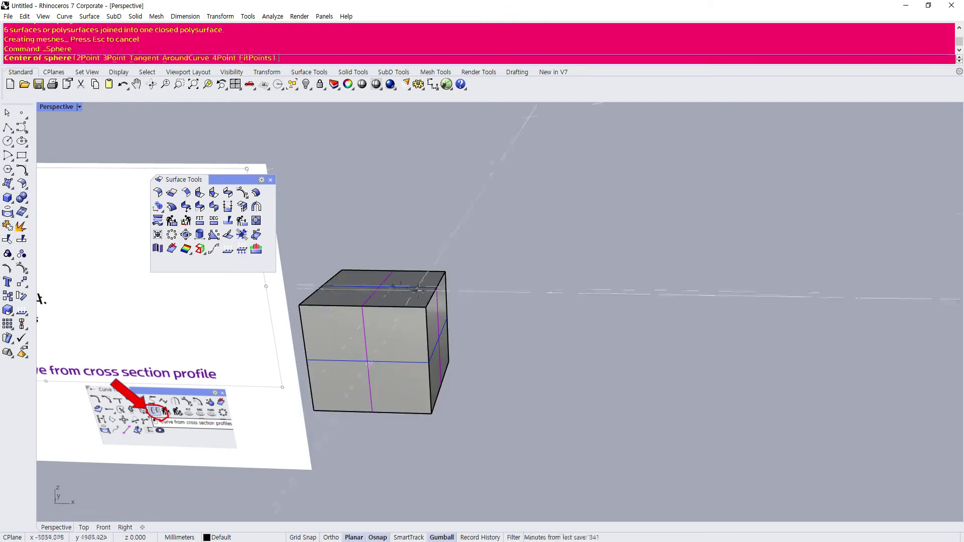
{"action": "left_click", "coordinate": [437, 249]}
{"action": "left_click", "coordinate": [466, 262]}
{"action": "mouse_move", "coordinate": [545, 318]}
{"action": "right_mouse_down"}
{"action": "mouse_move", "coordinate": [491, 338]}
{"action": "mouse_move", "coordinate": [504, 222]}
{"action": "right_mouse_up"}
{"action": "left_click", "coordinate": [504, 221]}
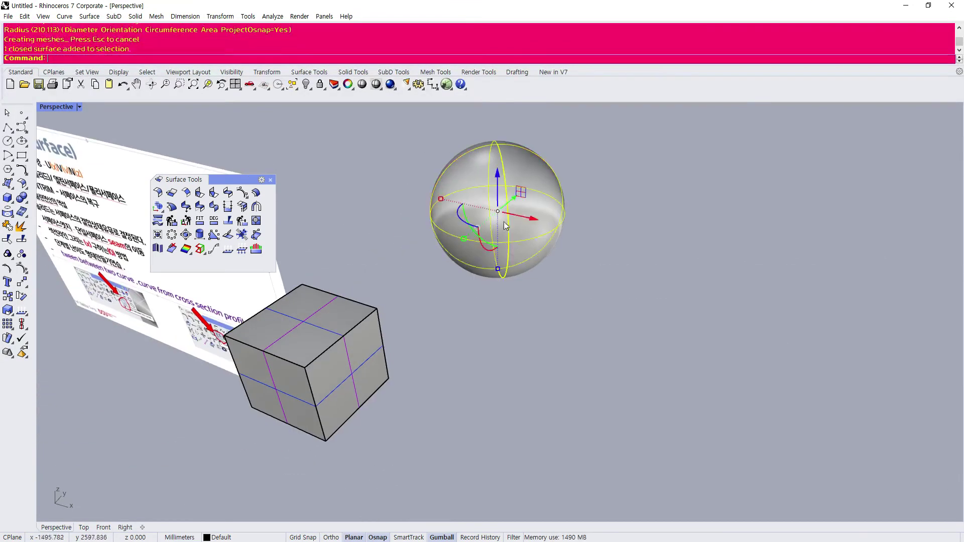
- Move the sphere over to the cube and enlarge it so it overlaps the cube's corner
{"action": "left_click_drag", "start_coordinate": [519, 205], "coordinate": [385, 294]}
{"action": "left_click_drag", "start_coordinate": [390, 336], "coordinate": [448, 359]}
{"action": "left_click_drag", "start_coordinate": [405, 315], "coordinate": [390, 258]}
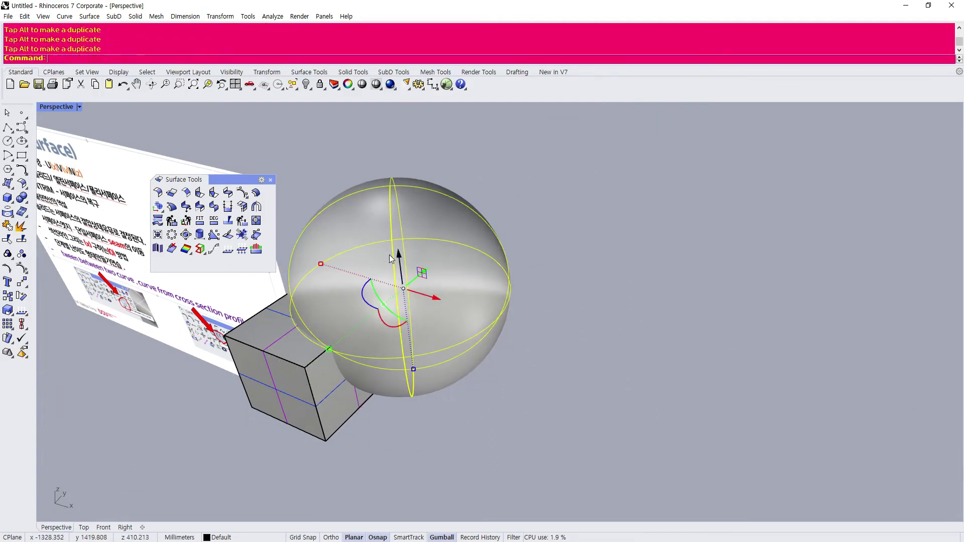
- Shift the cube along its red axis and scale the sphere down while it still overlaps the cube's corner
{"action": "right_click_drag", "start_coordinate": [403, 455], "coordinate": [555, 383]}
{"action": "left_click", "coordinate": [556, 383]}
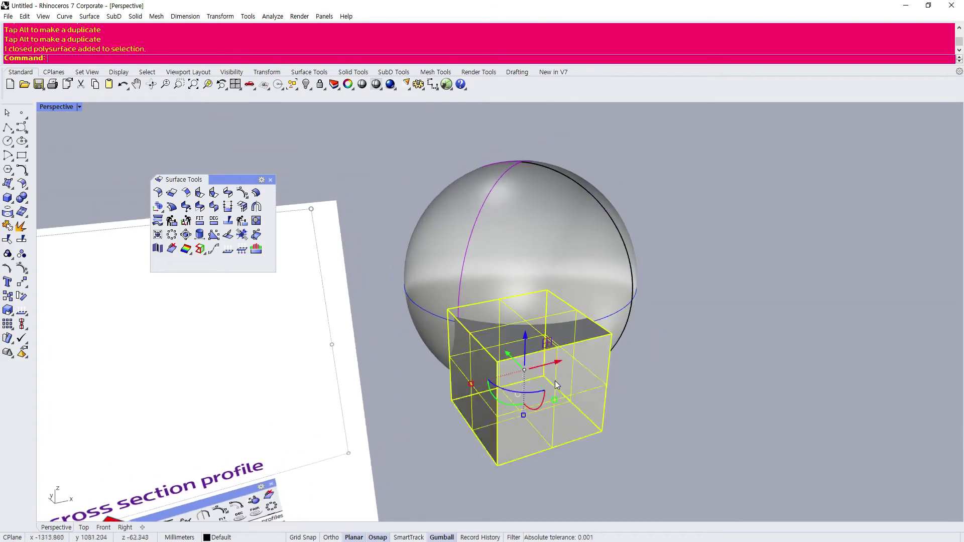
{"action": "left_click_drag", "start_coordinate": [558, 361], "coordinate": [529, 368]}
{"action": "left_click", "coordinate": [632, 399]}
{"action": "right_click_drag", "start_coordinate": [631, 398], "coordinate": [357, 391]}
{"action": "left_click", "coordinate": [378, 344]}
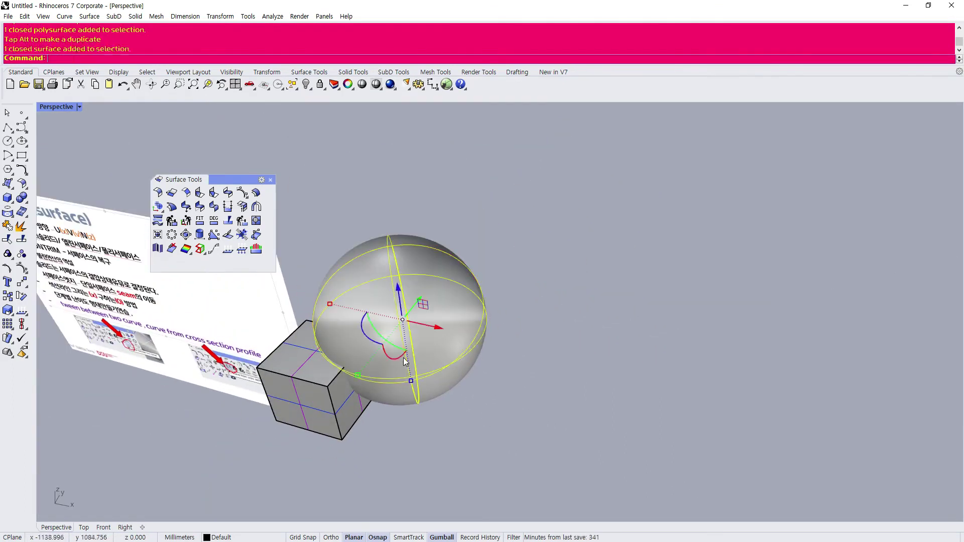
{"action": "left_click_drag", "start_coordinate": [314, 297], "coordinate": [390, 292]}
{"action": "left_click", "coordinate": [433, 260]}
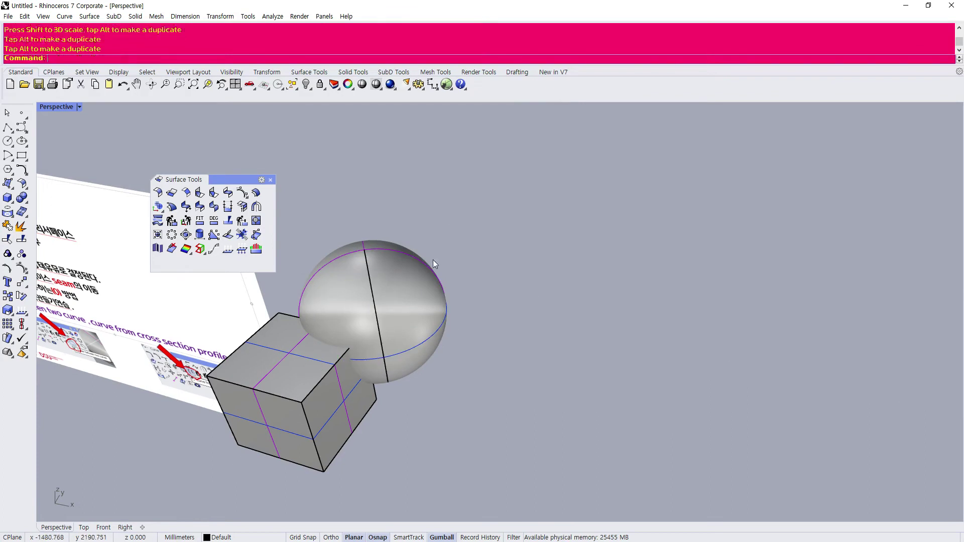
- Subtract the sphere from the cube with Boolean Difference and delete the remaining sphere
{"action": "left_click", "coordinate": [156, 16]}
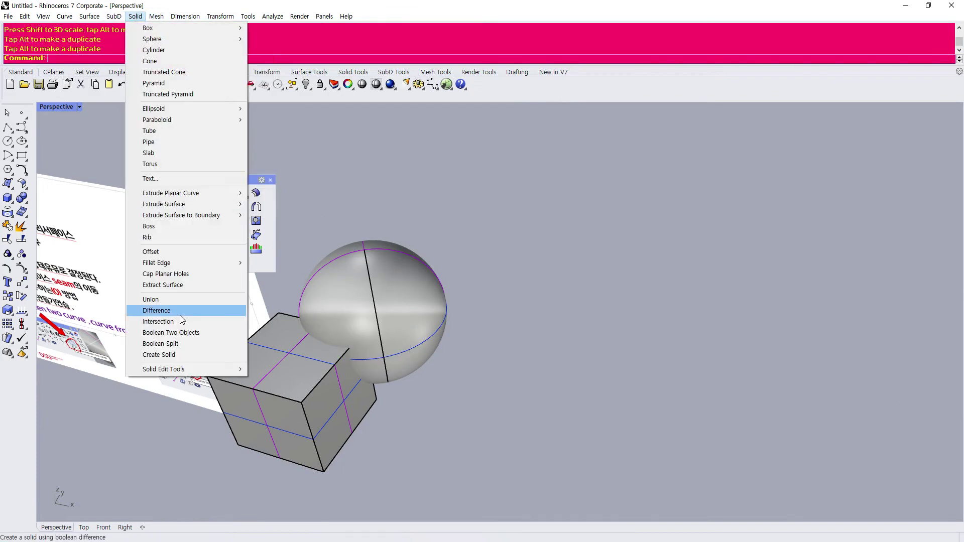
{"action": "left_click", "coordinate": [181, 311]}
{"action": "left_click", "coordinate": [338, 366]}
{"action": "right_click", "coordinate": [339, 366]}
{"action": "left_click", "coordinate": [387, 290]}
{"action": "right_click", "coordinate": [388, 289]}
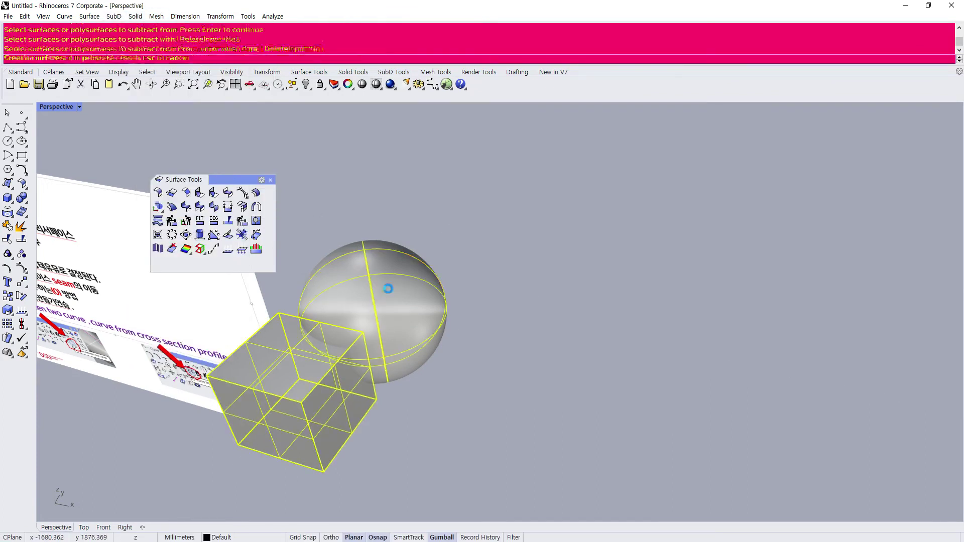
{"action": "left_click", "coordinate": [383, 305]}
{"action": "key", "text": "Delete"}
- Examine the spherical cut in the cube's corner from several angles with the closed polysurface selected
{"action": "right_click_drag", "start_coordinate": [385, 307], "coordinate": [446, 235]}
{"action": "left_click", "coordinate": [446, 235]}
{"action": "left_click", "coordinate": [480, 153]}
{"action": "right_click_drag", "start_coordinate": [480, 153], "coordinate": [364, 259]}
{"action": "left_click", "coordinate": [370, 267]}
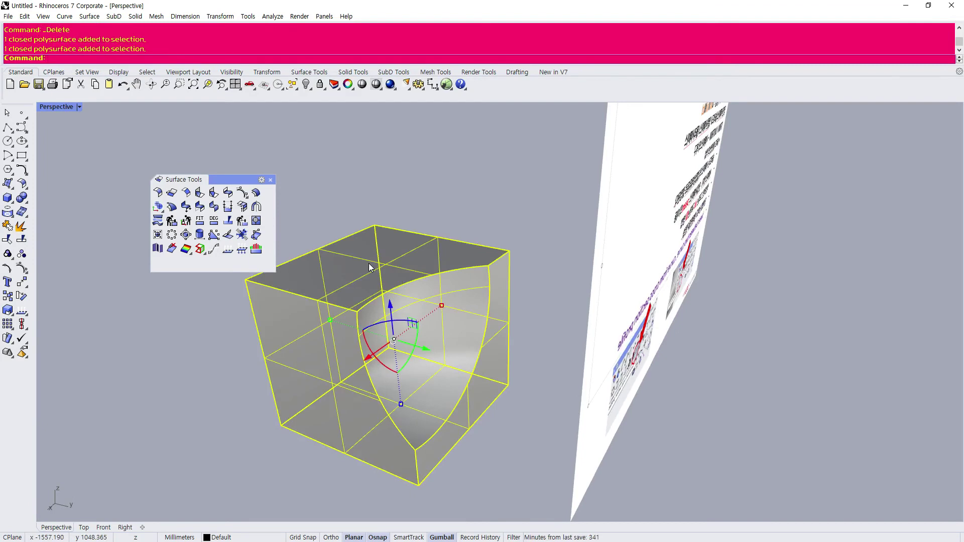
{"action": "scroll", "coordinate": [369, 264], "scroll_direction": "down", "scroll_amount": 3}
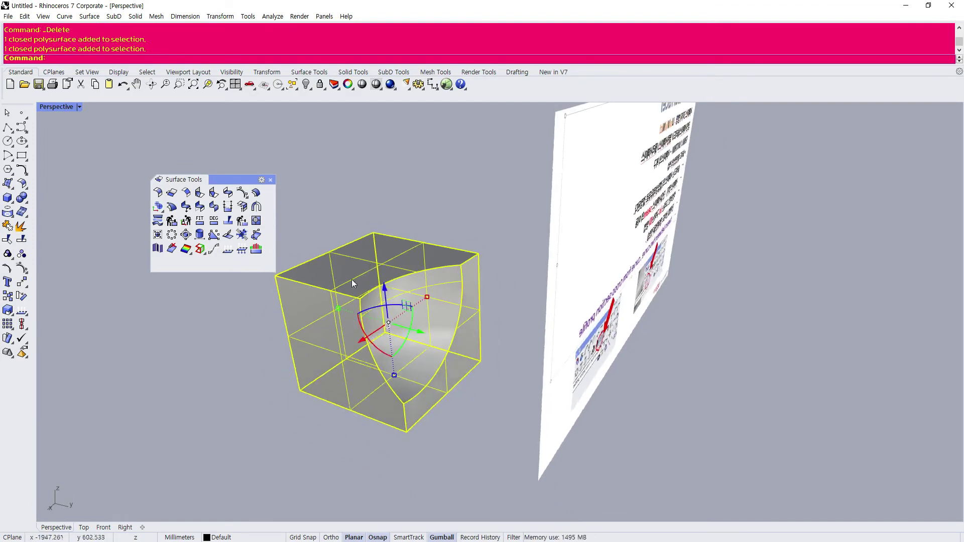
{"action": "scroll", "coordinate": [349, 277], "scroll_direction": "up", "scroll_amount": 4}
{"action": "key", "text": "Escape"}
{"action": "left_click", "coordinate": [409, 251]}
{"action": "right_click_drag", "start_coordinate": [409, 255], "coordinate": [343, 287]}
{"action": "key", "text": "Escape"}
{"action": "left_click", "coordinate": [384, 258]}
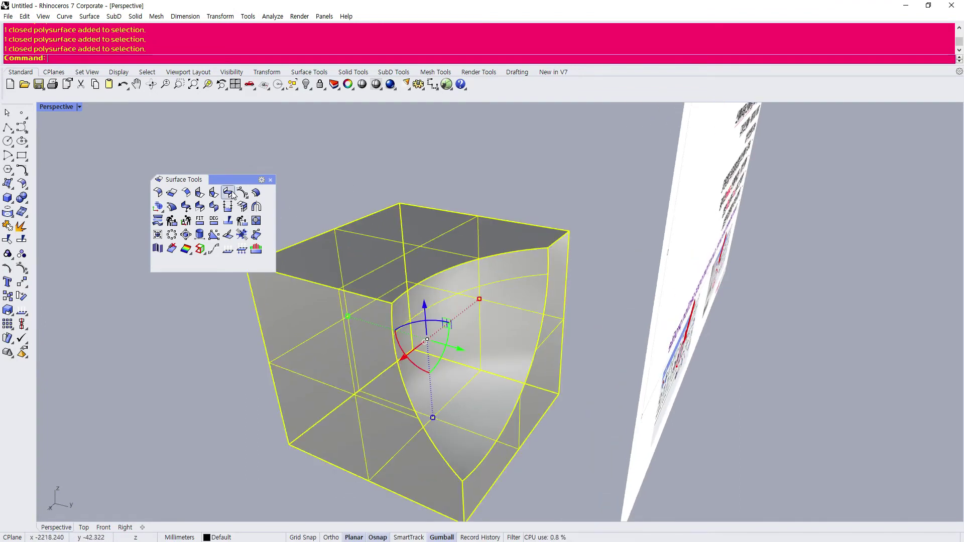
- Place the floating Surface Tools palette clear of the model and examine the cube's three faces trimmed by the spherical cut
{"action": "left_click_drag", "start_coordinate": [229, 181], "coordinate": [184, 190]}
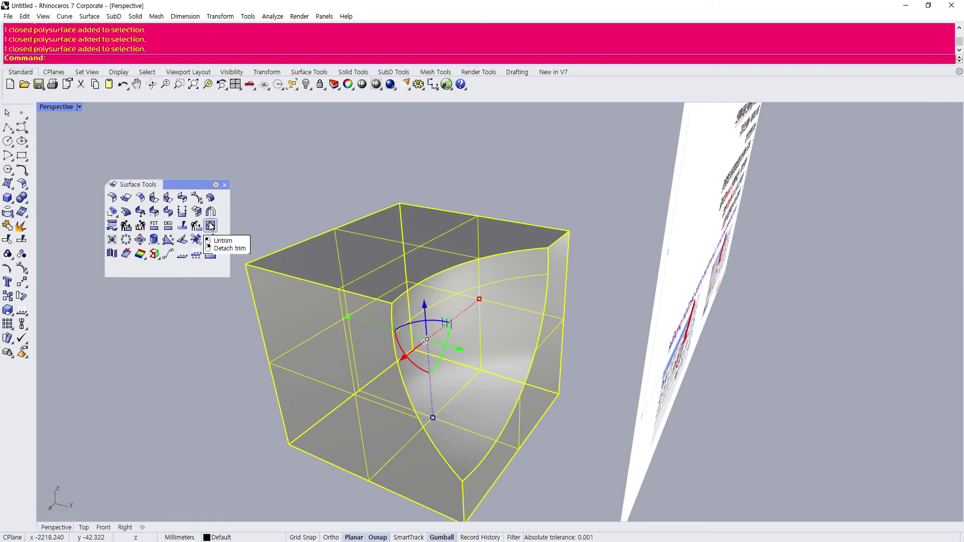
{"action": "left_click", "coordinate": [266, 215]}
{"action": "left_click", "coordinate": [368, 260]}
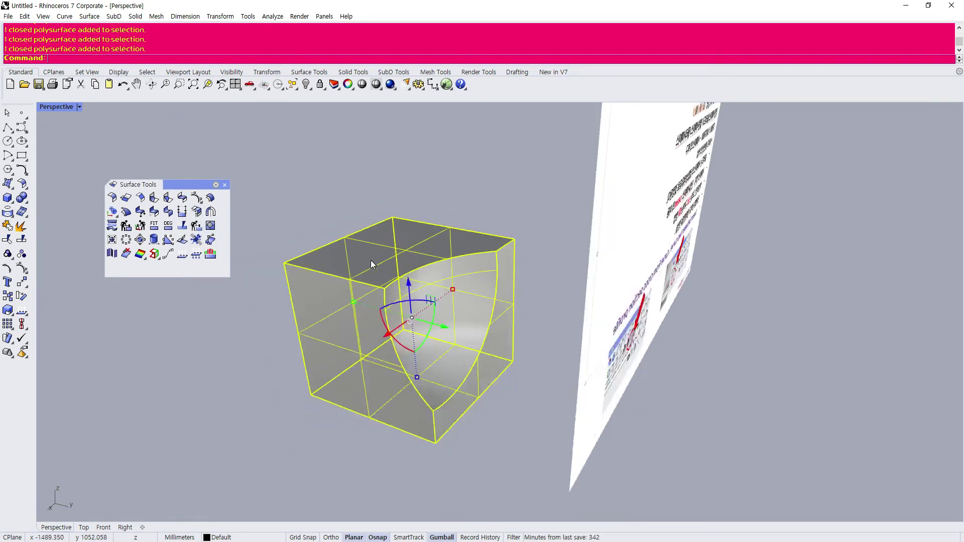
{"action": "left_click", "coordinate": [356, 198]}
{"action": "right_click_drag", "start_coordinate": [356, 197], "coordinate": [391, 459]}
{"action": "left_click", "coordinate": [388, 347]}
{"action": "right_click_drag", "start_coordinate": [387, 347], "coordinate": [453, 196]}
{"action": "left_click", "coordinate": [284, 157]}
{"action": "right_click_drag", "start_coordinate": [284, 157], "coordinate": [262, 276]}
{"action": "left_click", "coordinate": [366, 220]}
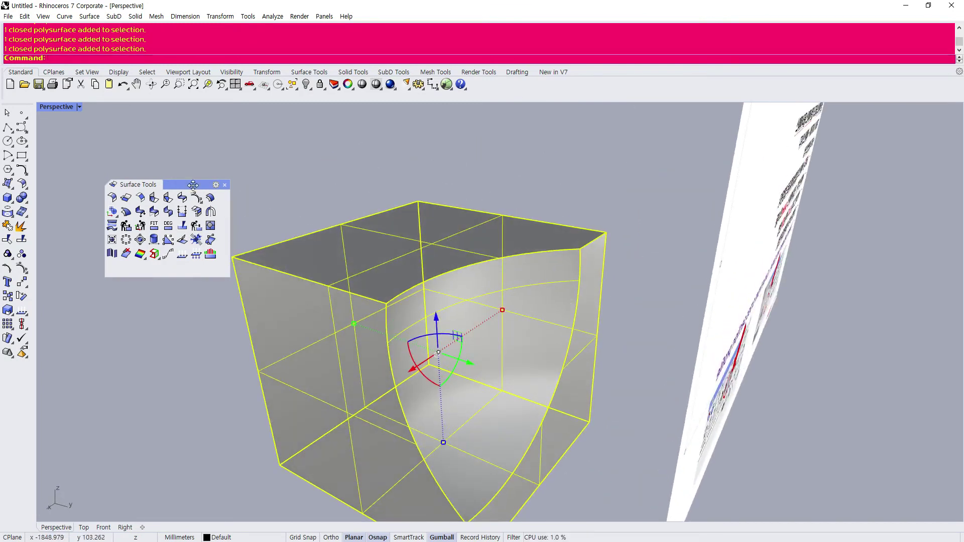
{"action": "left_click_drag", "start_coordinate": [194, 185], "coordinate": [149, 169]}
{"action": "right_click_drag", "start_coordinate": [253, 208], "coordinate": [286, 215]}
{"action": "left_click", "coordinate": [280, 151]}
{"action": "left_click", "coordinate": [367, 238]}
{"action": "left_click", "coordinate": [240, 155]}
{"action": "left_click", "coordinate": [239, 215]}
{"action": "left_click", "coordinate": [233, 204]}
{"action": "left_click", "coordinate": [347, 262]}
{"action": "right_click_drag", "start_coordinate": [350, 326], "coordinate": [395, 420]}
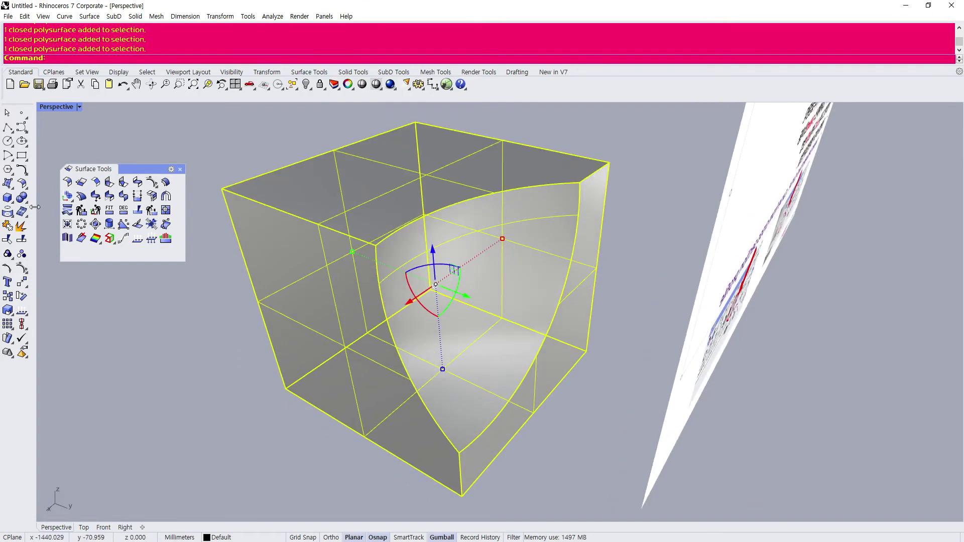
- Explode the cut cube into separate surfaces and check the top and side faces by selecting them individually
{"action": "left_click", "coordinate": [22, 227]}
{"action": "left_click", "coordinate": [400, 201]}
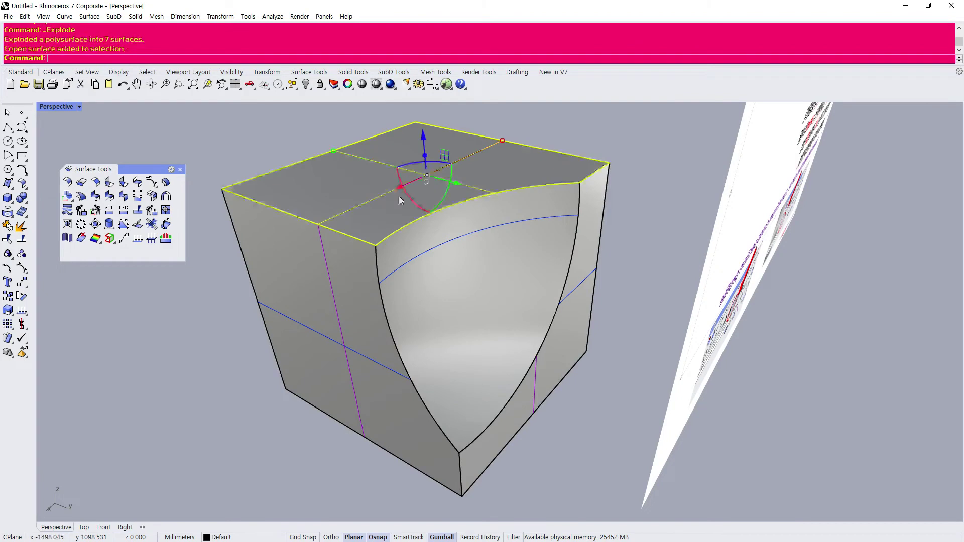
{"action": "left_click", "coordinate": [173, 330]}
{"action": "left_click", "coordinate": [299, 280]}
{"action": "left_click", "coordinate": [366, 210]}
{"action": "left_click", "coordinate": [210, 326]}
{"action": "mouse_move", "coordinate": [241, 343]}
{"action": "right_mouse_down"}
{"action": "mouse_move", "coordinate": [278, 333]}
{"action": "mouse_move", "coordinate": [243, 327]}
{"action": "right_mouse_up"}
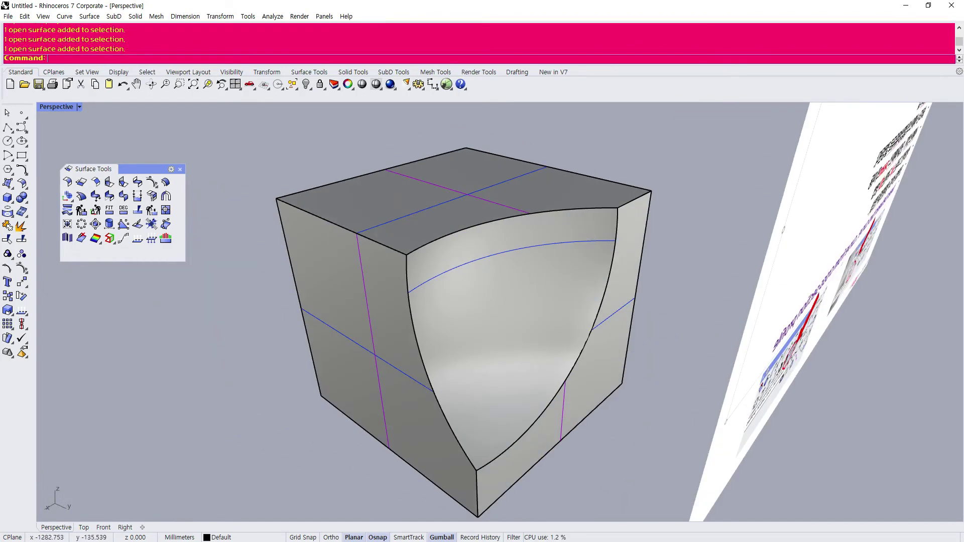
{"action": "scroll", "coordinate": [243, 315], "scroll_direction": "down", "scroll_amount": 3}
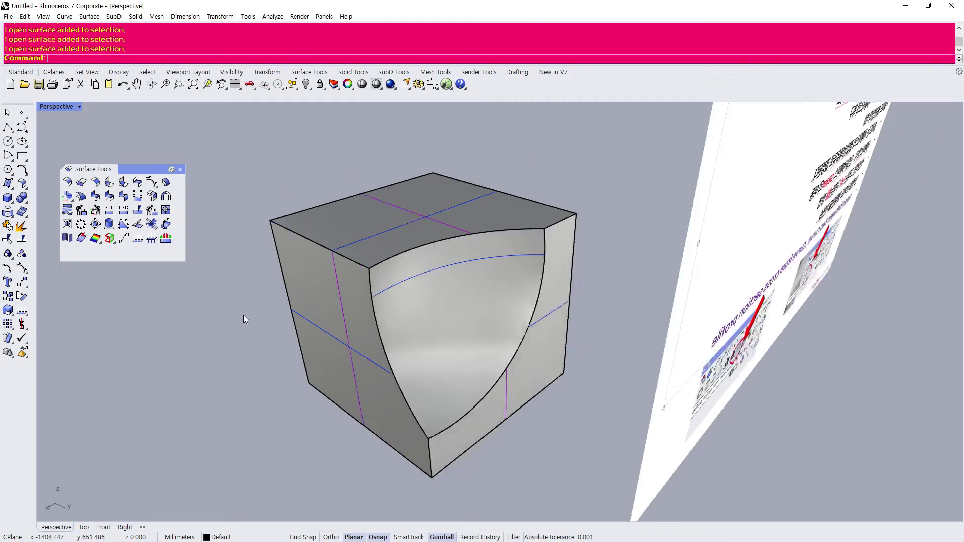
- Join the seven surfaces back into one polysurface and try to untrim its curved corner edges with KeepTrimObjects=No
{"action": "left_click_drag", "start_coordinate": [253, 132], "coordinate": [595, 509]}
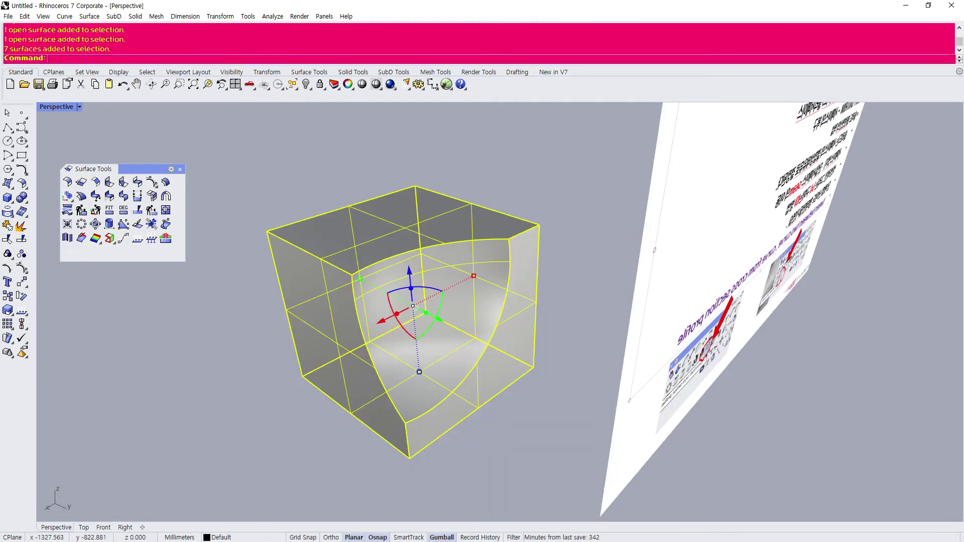
{"action": "left_click", "coordinate": [20, 227]}
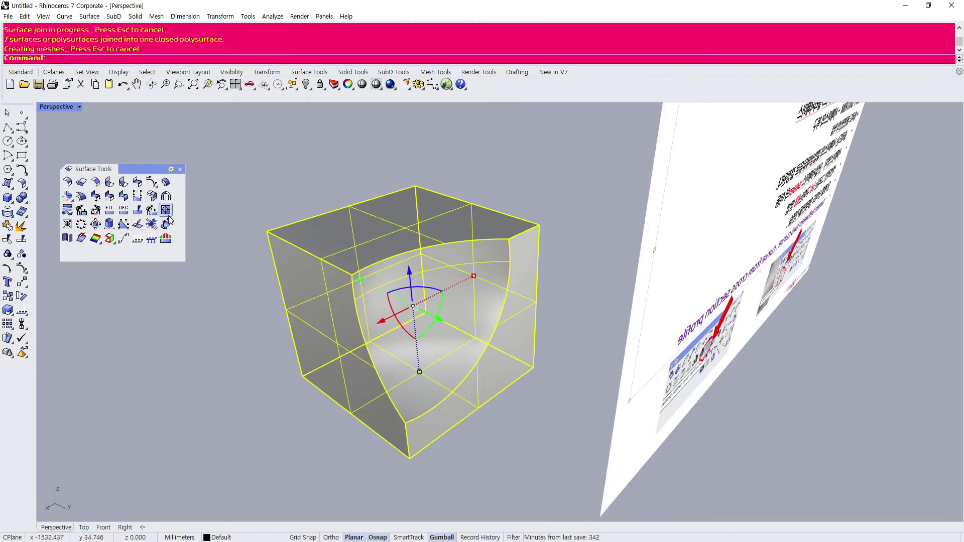
{"action": "left_click", "coordinate": [168, 213]}
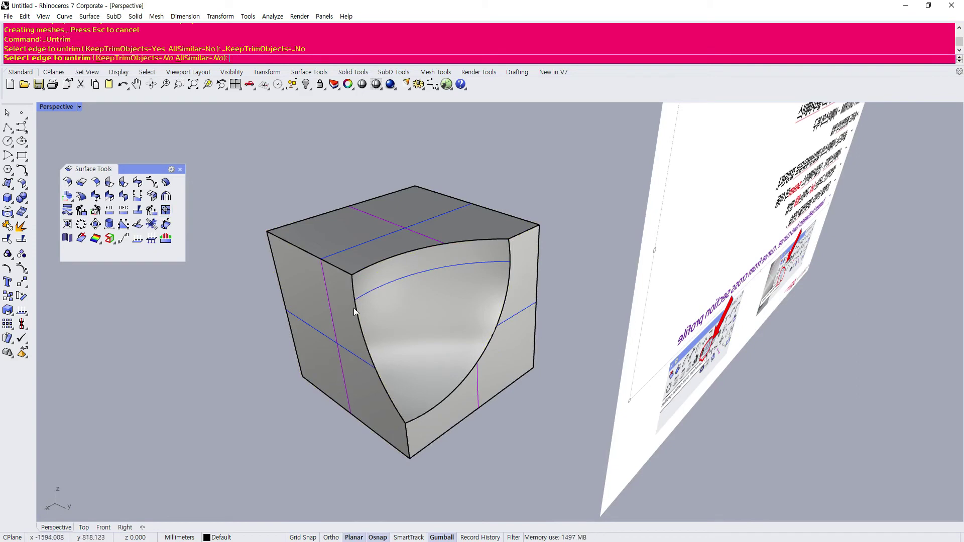
{"action": "left_click", "coordinate": [454, 405]}
{"action": "left_click", "coordinate": [513, 307]}
{"action": "left_click", "coordinate": [466, 240]}
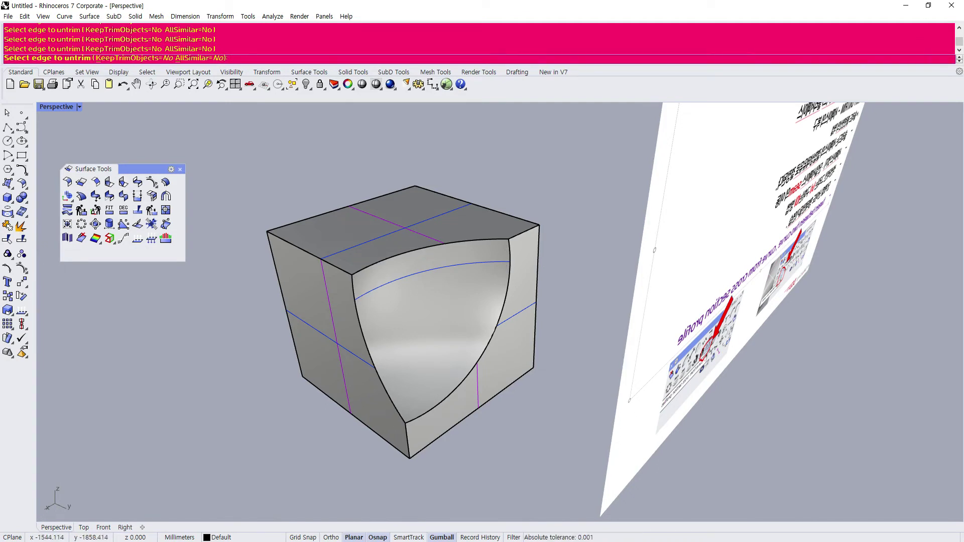
{"action": "key", "text": "Escape"}
- Explode the cut cube polysurface and check the spherical recess as a separate surface
{"action": "left_click", "coordinate": [387, 287]}
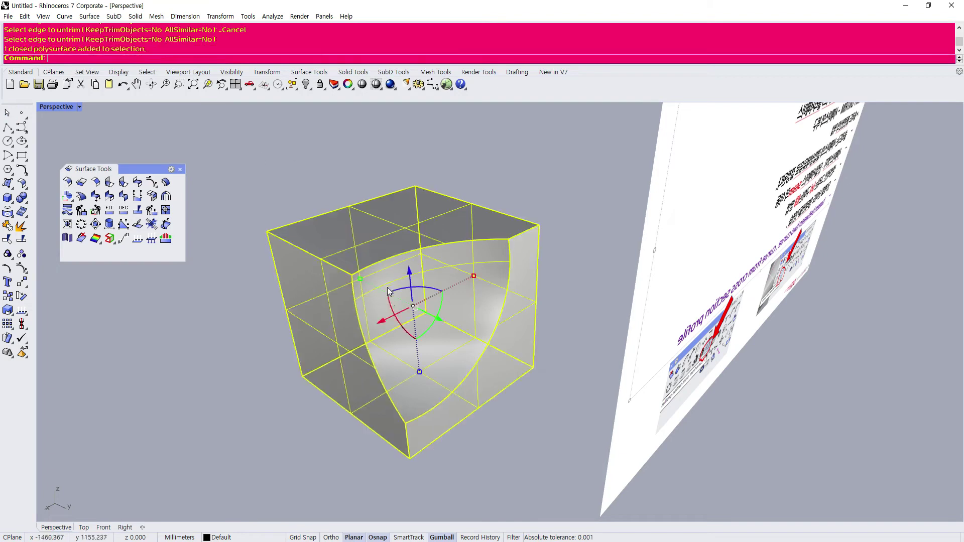
{"action": "left_click", "coordinate": [22, 225]}
{"action": "left_click", "coordinate": [400, 320]}
{"action": "left_click", "coordinate": [270, 351]}
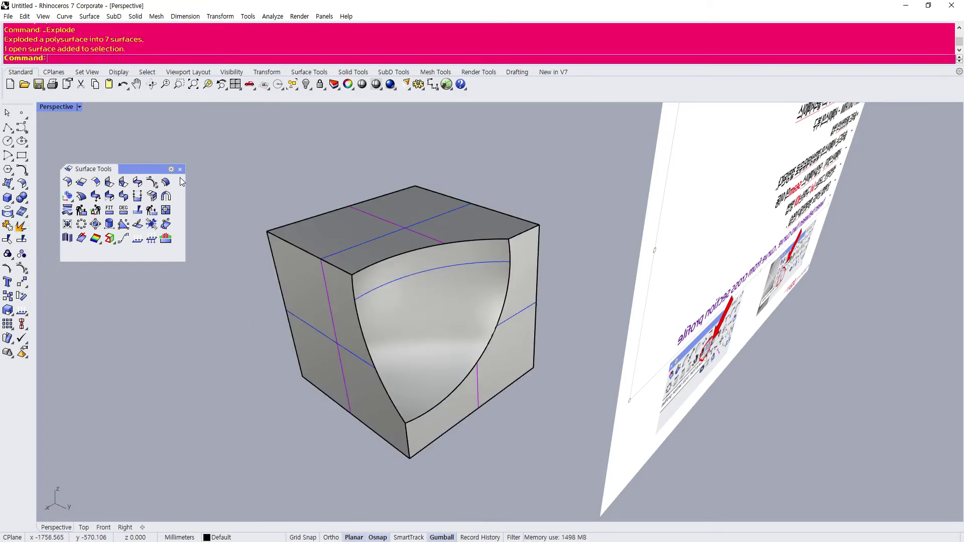
- Untrim the curved edges of the cube's top face and two adjoining side faces with KeepTrimObjects=No
{"action": "left_click", "coordinate": [165, 211]}
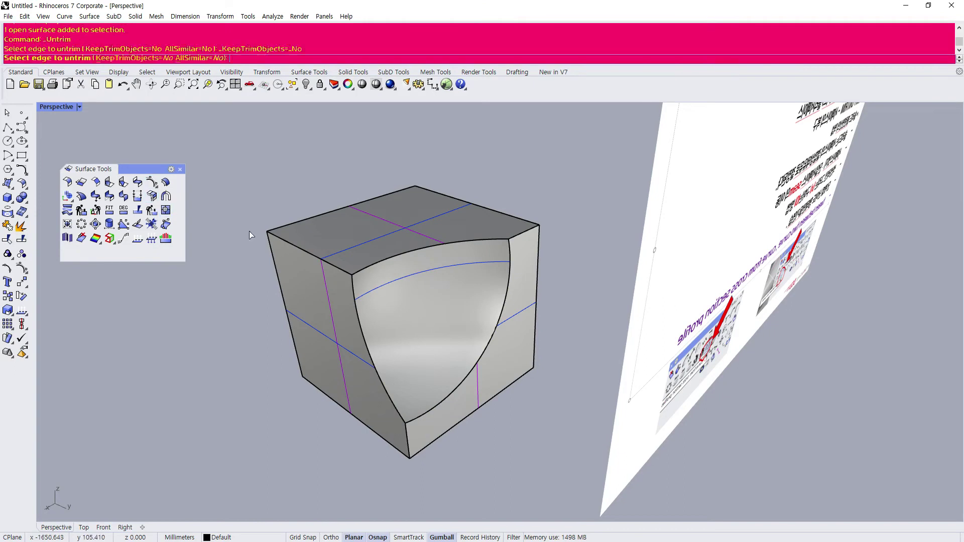
{"action": "left_click", "coordinate": [397, 258]}
{"action": "left_click", "coordinate": [428, 283]}
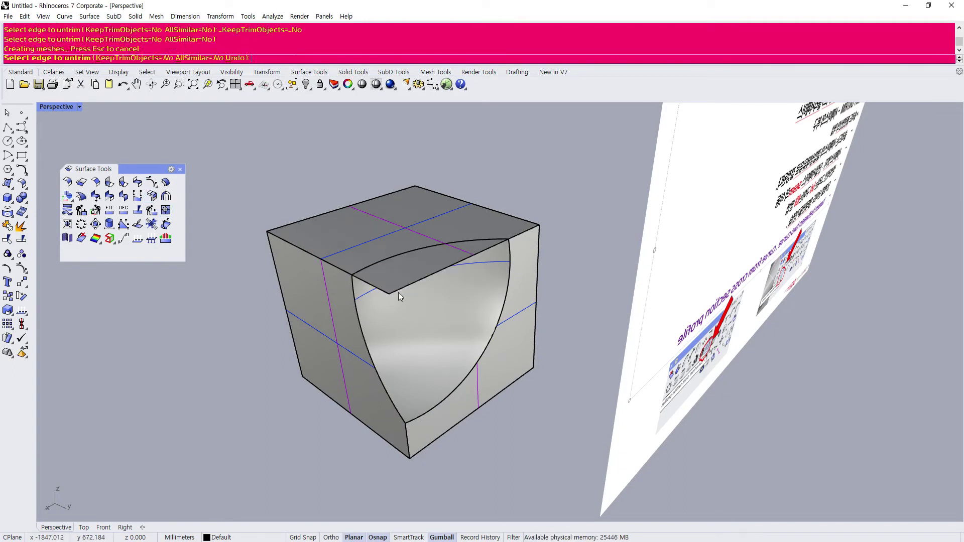
{"action": "left_click", "coordinate": [364, 327]}
{"action": "left_click", "coordinate": [404, 355]}
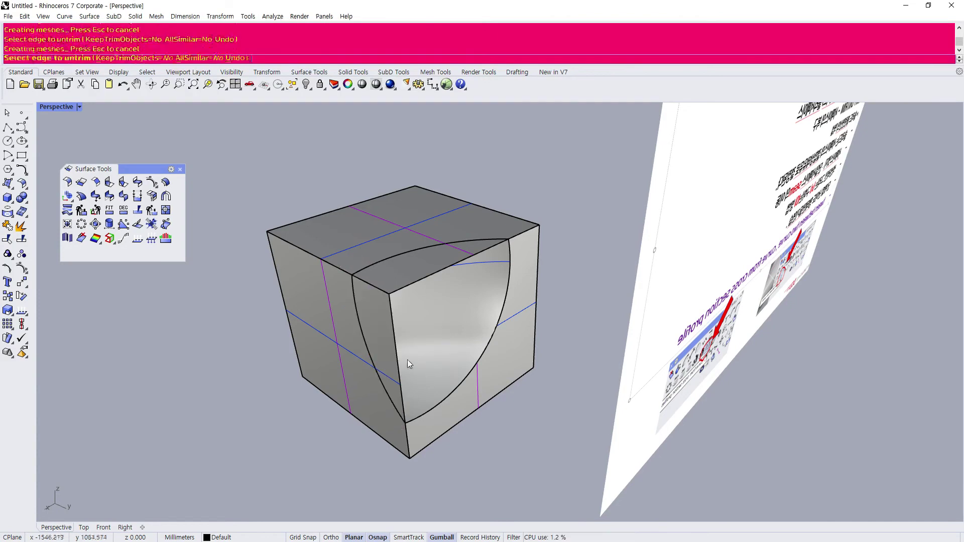
{"action": "left_click", "coordinate": [428, 411]}
{"action": "left_click", "coordinate": [428, 411]}
{"action": "key", "text": "Return"}
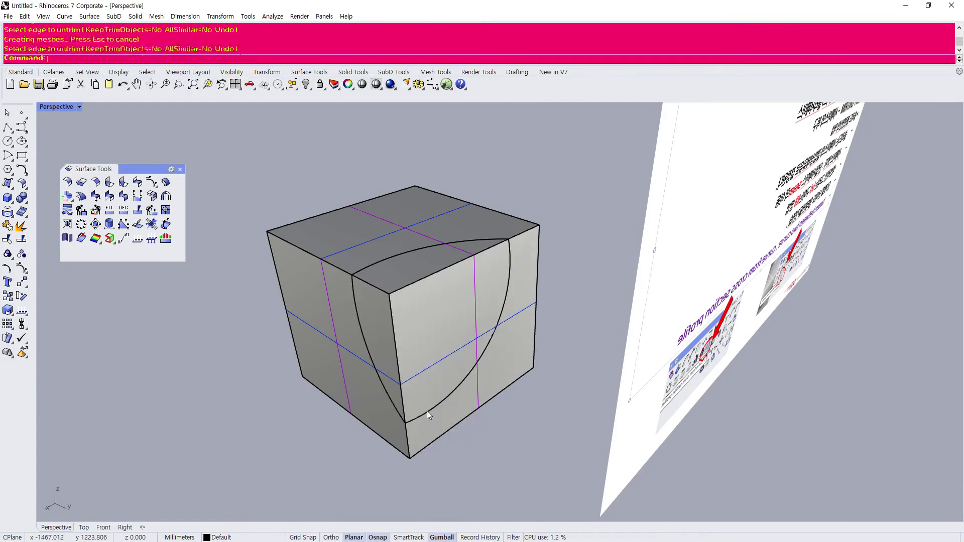
- Examine the restored cube and leftover spherical surface from several angles, selecting all the surfaces together and releasing them
{"action": "right_click_drag", "start_coordinate": [266, 342], "coordinate": [415, 244]}
{"action": "scroll", "coordinate": [415, 246], "scroll_direction": "down", "scroll_amount": 5}
{"action": "right_click_drag", "start_coordinate": [366, 420], "coordinate": [369, 434]}
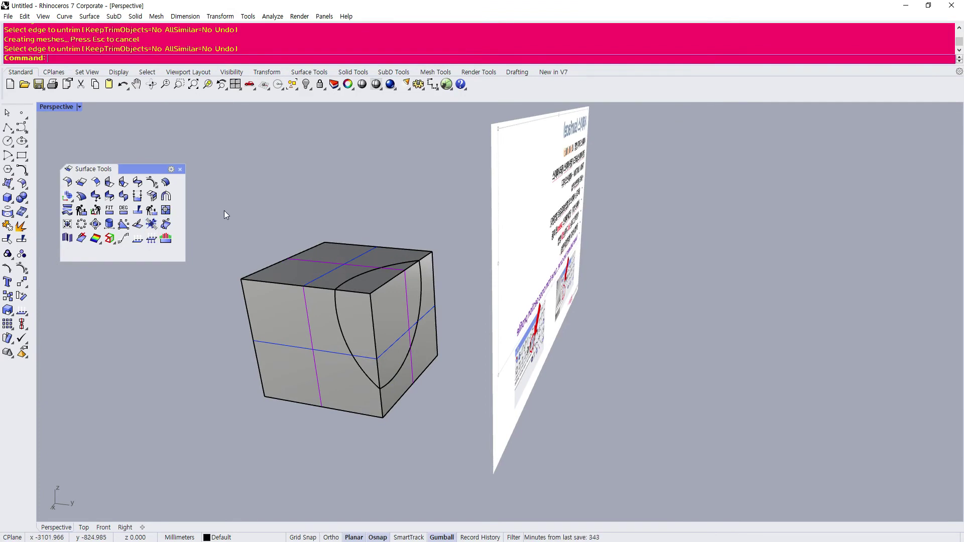
{"action": "right_click_drag", "start_coordinate": [418, 297], "coordinate": [344, 298]}
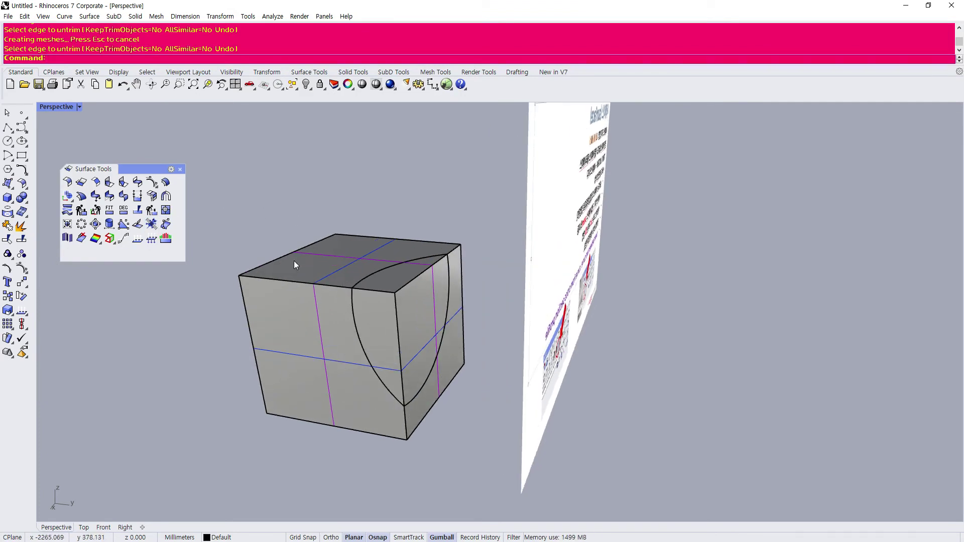
{"action": "left_click_drag", "start_coordinate": [211, 199], "coordinate": [496, 481]}
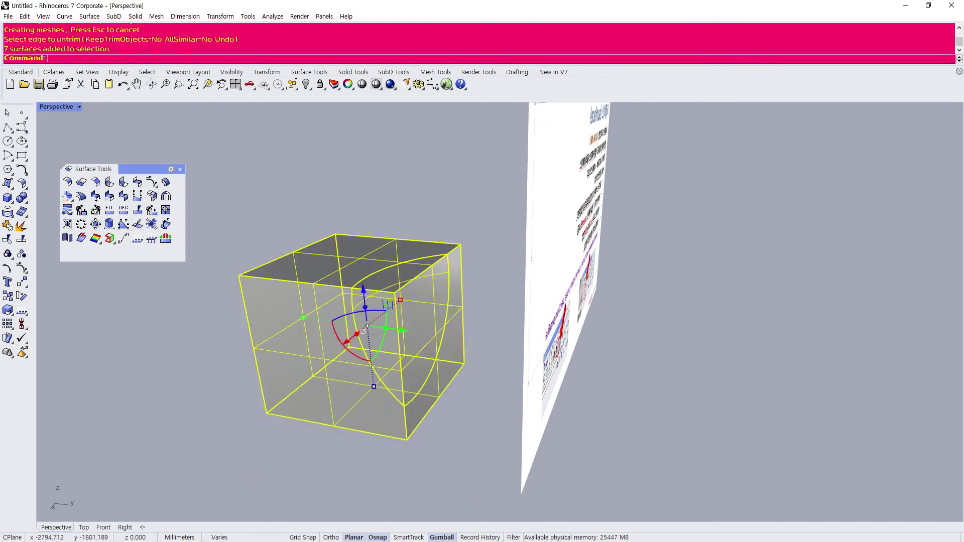
{"action": "right_click_drag", "start_coordinate": [397, 326], "coordinate": [421, 351]}
{"action": "key", "text": "Escape"}
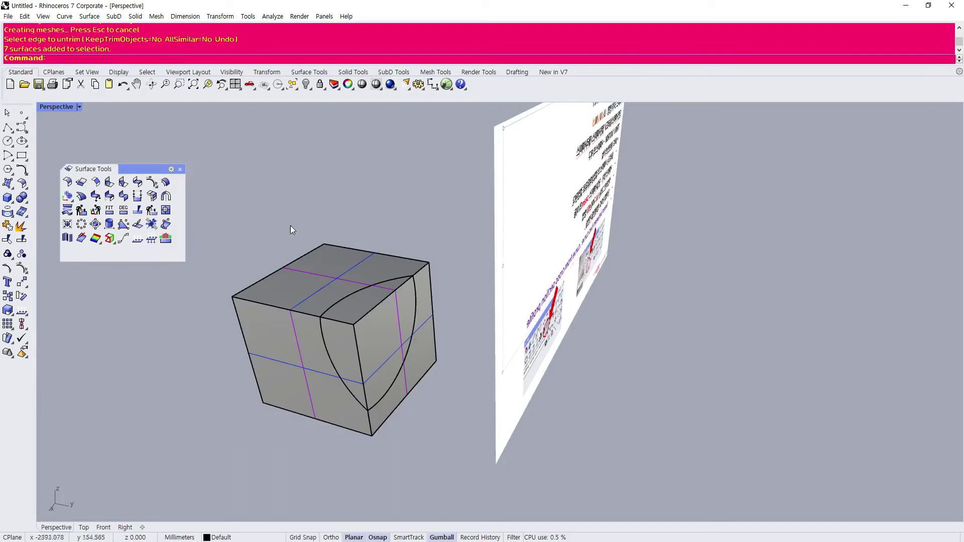
- Review the surface slide's notes on solids and examine the joined cube from several angles, selecting it as a whole and releasing it
{"action": "right_click_drag", "start_coordinate": [392, 319], "coordinate": [241, 414]}
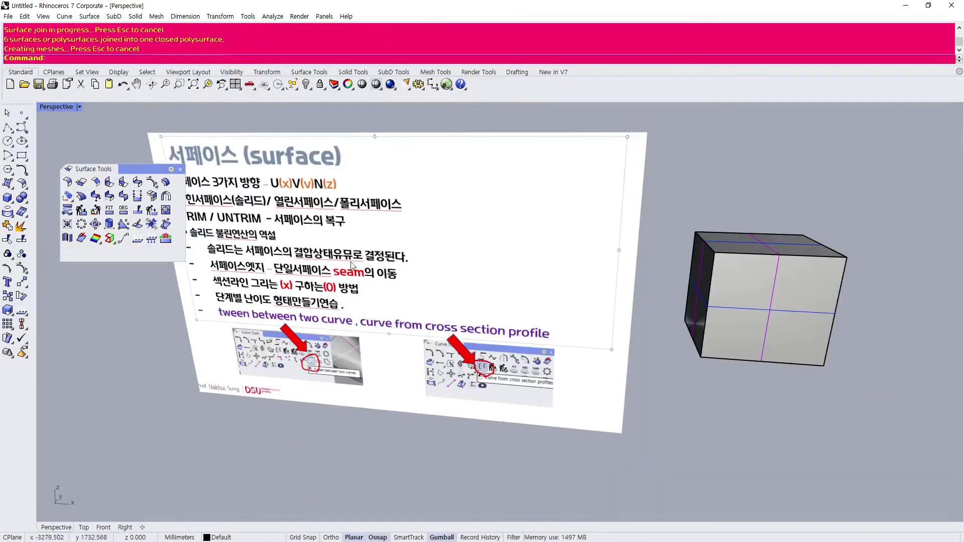
{"action": "right_click_drag", "start_coordinate": [351, 267], "coordinate": [379, 287]}
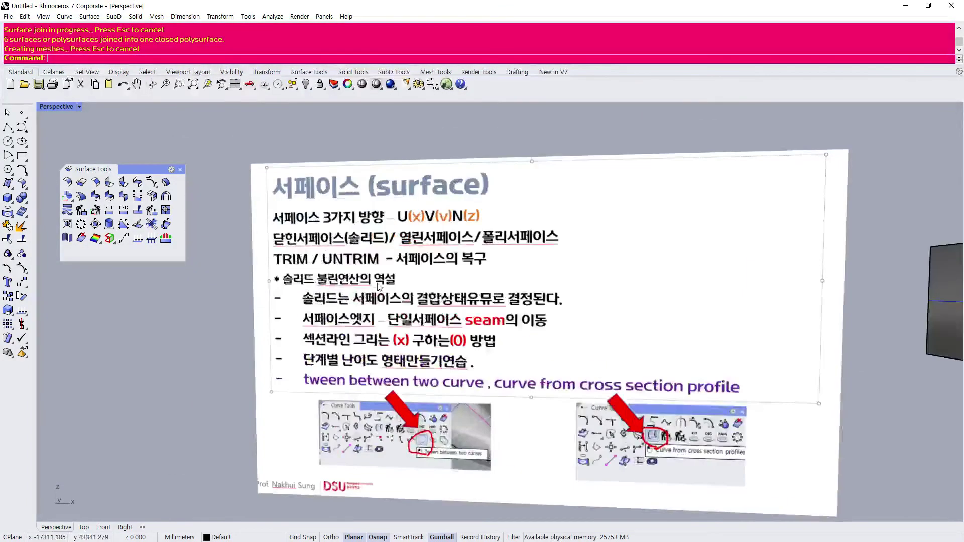
{"action": "scroll", "coordinate": [379, 286], "scroll_direction": "up", "scroll_amount": 5}
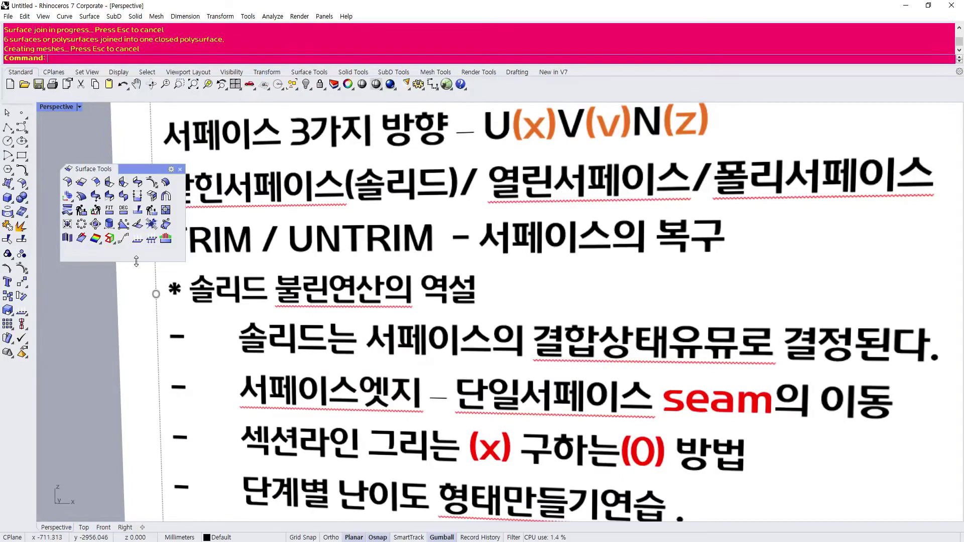
{"action": "scroll", "coordinate": [472, 284], "scroll_direction": "down", "scroll_amount": 7}
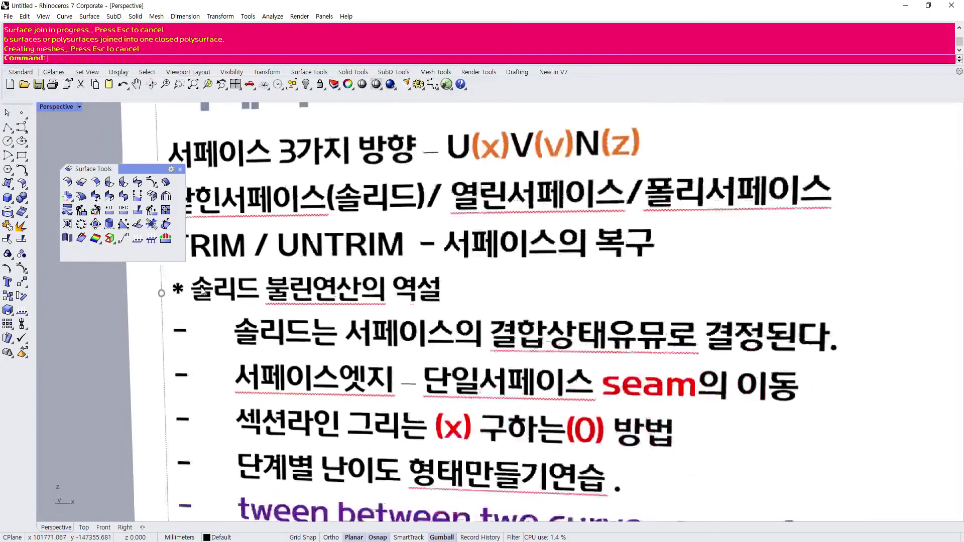
{"action": "scroll", "coordinate": [303, 303], "scroll_direction": "down", "scroll_amount": 3}
{"action": "scroll", "coordinate": [547, 336], "scroll_direction": "up", "scroll_amount": 7}
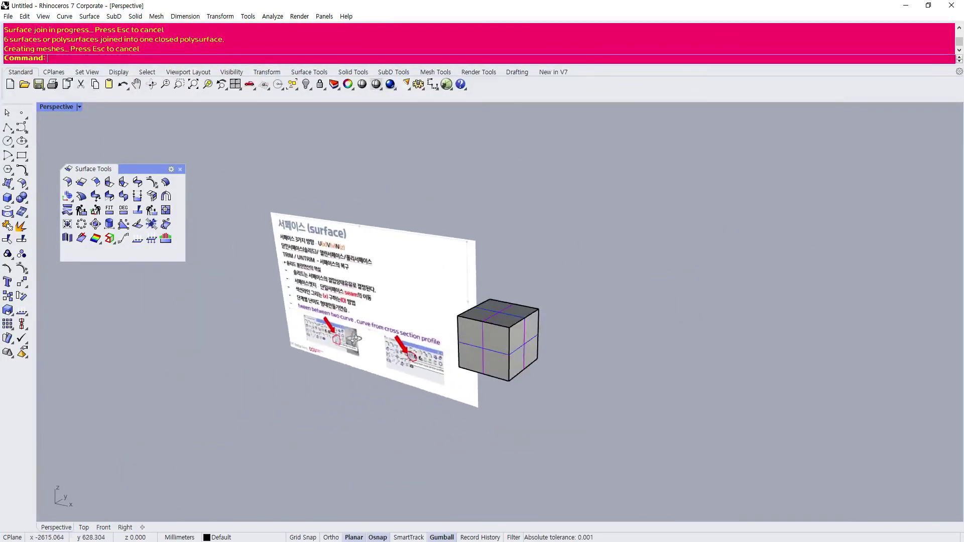
{"action": "mouse_move", "coordinate": [541, 347]}
{"action": "right_mouse_down"}
{"action": "mouse_move", "coordinate": [401, 355]}
{"action": "mouse_move", "coordinate": [454, 340]}
{"action": "mouse_move", "coordinate": [551, 350]}
{"action": "mouse_move", "coordinate": [558, 339]}
{"action": "right_mouse_up"}
{"action": "scroll", "coordinate": [558, 340], "scroll_direction": "down", "scroll_amount": 3}
{"action": "scroll", "coordinate": [673, 297], "scroll_direction": "up", "scroll_amount": 5}
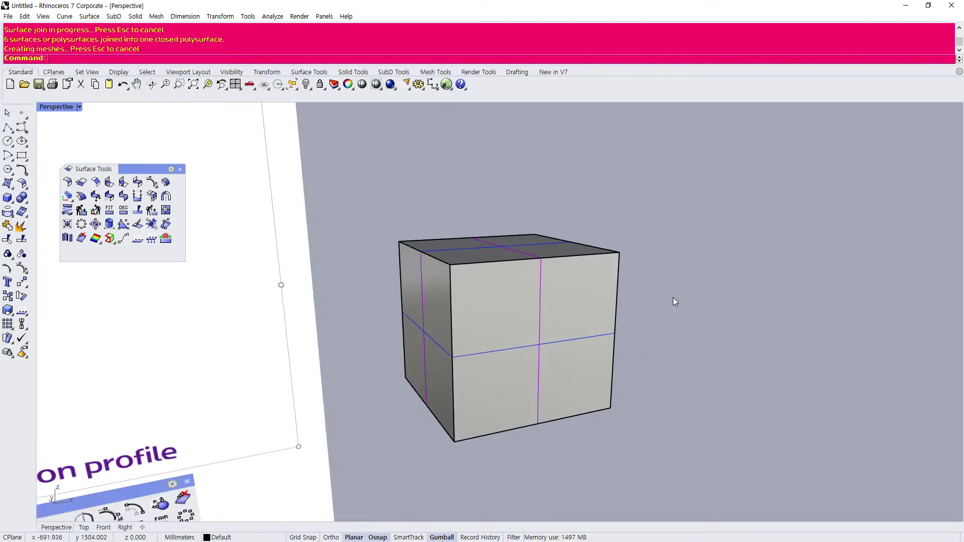
{"action": "scroll", "coordinate": [362, 276], "scroll_direction": "down", "scroll_amount": 6}
{"action": "right_click_drag", "start_coordinate": [362, 276], "coordinate": [254, 296]}
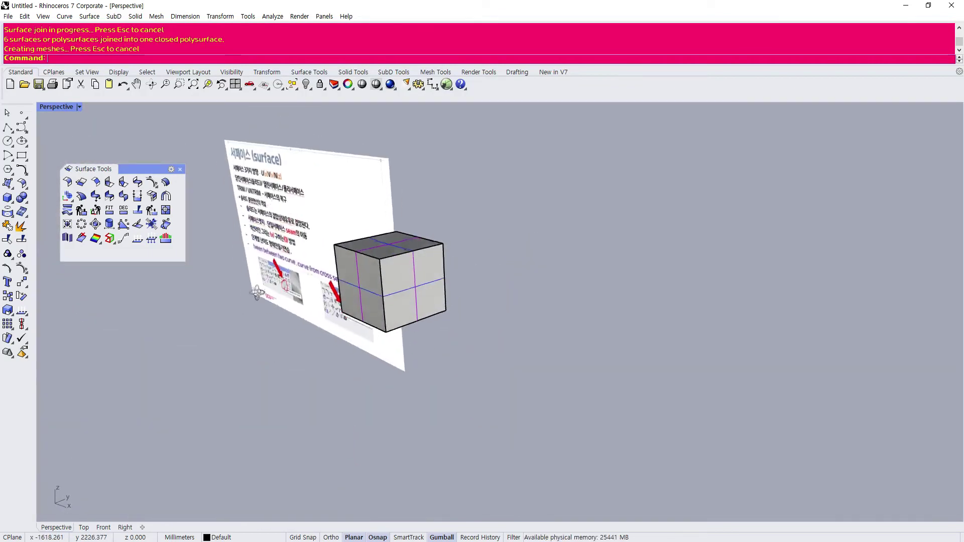
{"action": "scroll", "coordinate": [326, 271], "scroll_direction": "up", "scroll_amount": 6}
{"action": "left_click", "coordinate": [474, 249]}
{"action": "key", "text": "Escape"}
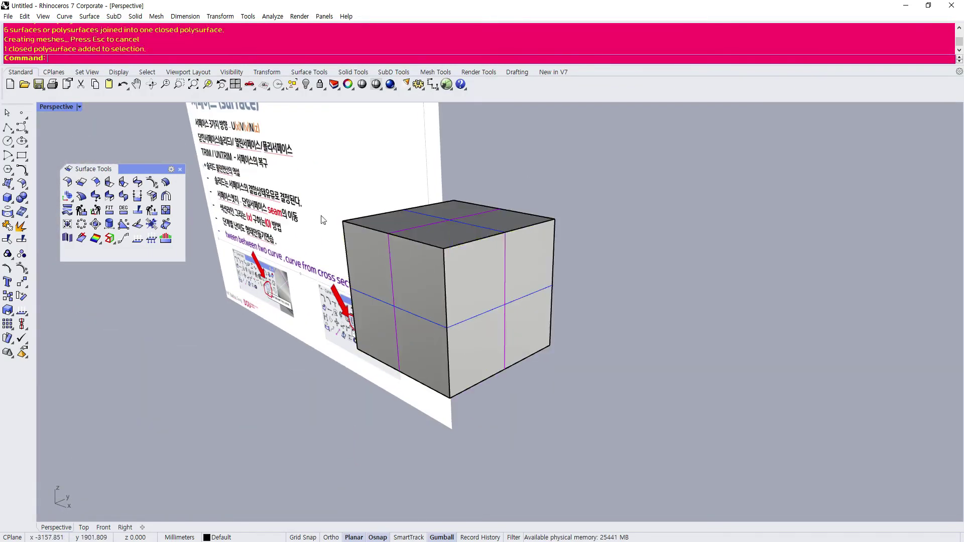
- Create a sphere centred on the cube's far top corner, sized freehand to overlap the adjoining faces
{"action": "left_click", "coordinate": [7, 199]}
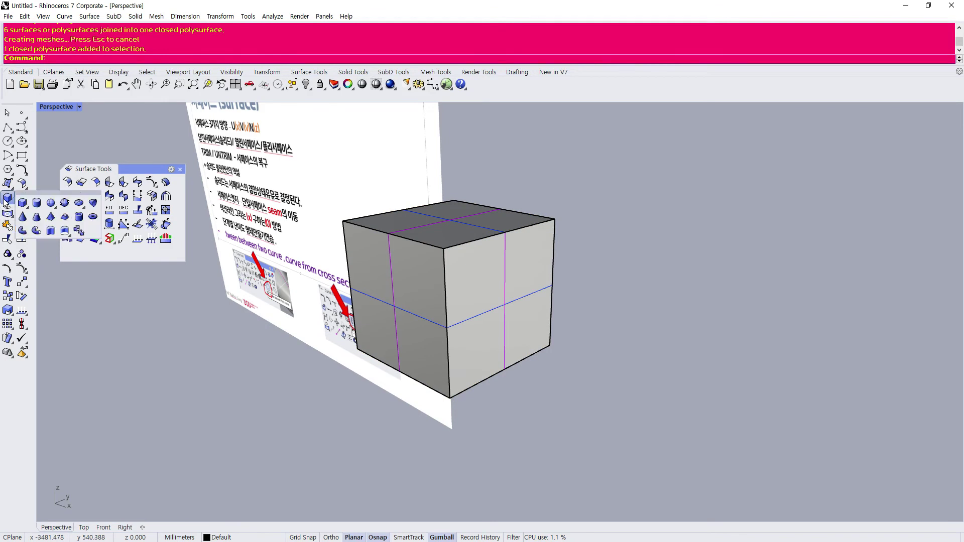
{"action": "left_click", "coordinate": [51, 203]}
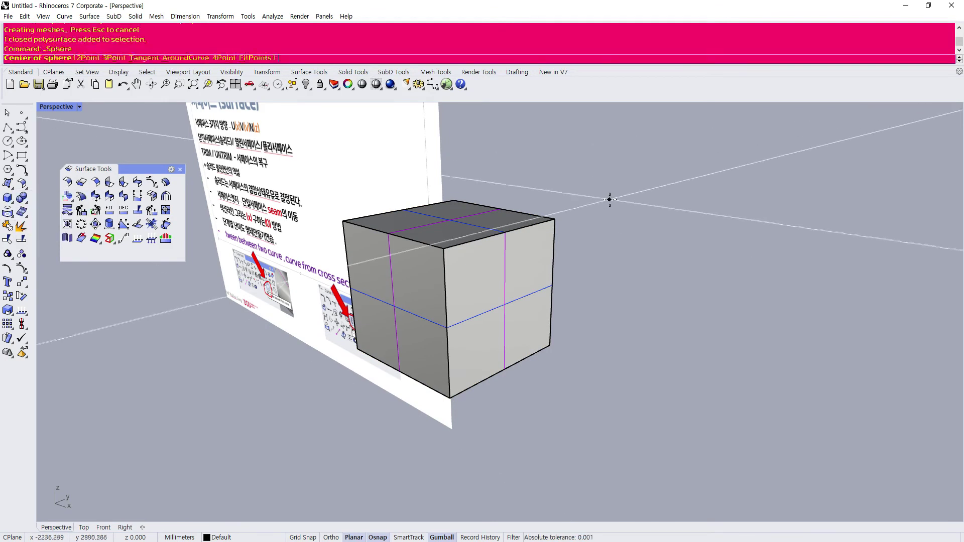
{"action": "left_click", "coordinate": [555, 220]}
{"action": "left_click", "coordinate": [643, 296]}
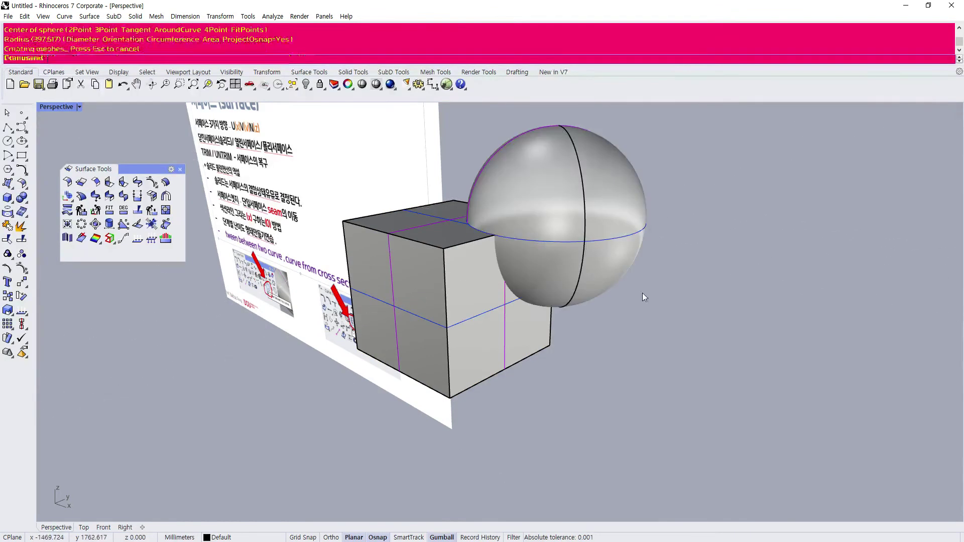
- Explode the cube polysurface into separate surfaces
{"action": "scroll", "coordinate": [499, 298], "scroll_direction": "down", "scroll_amount": 2}
{"action": "right_click_drag", "start_coordinate": [500, 301], "coordinate": [499, 275]}
{"action": "left_click", "coordinate": [499, 275]}
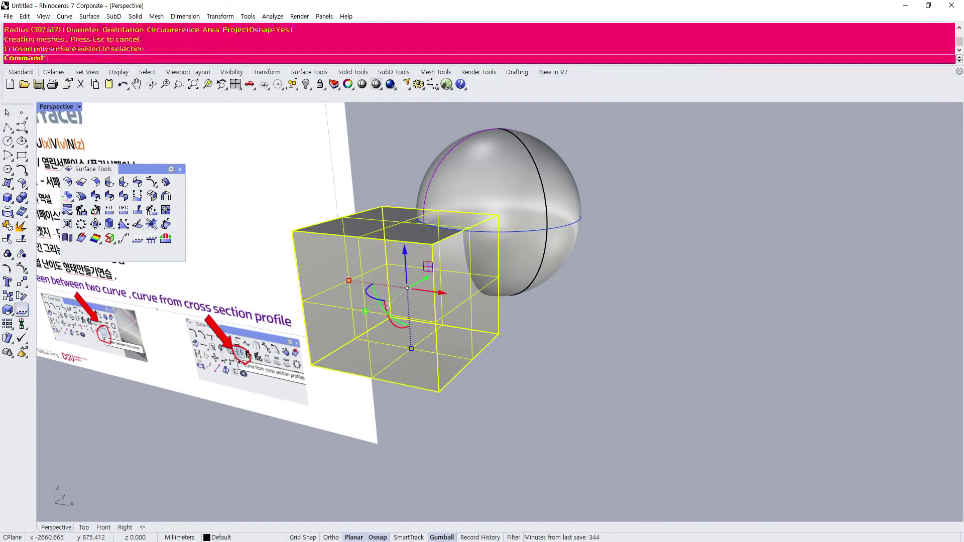
{"action": "left_click", "coordinate": [21, 226]}
{"action": "right_click_drag", "start_coordinate": [417, 258], "coordinate": [427, 258]}
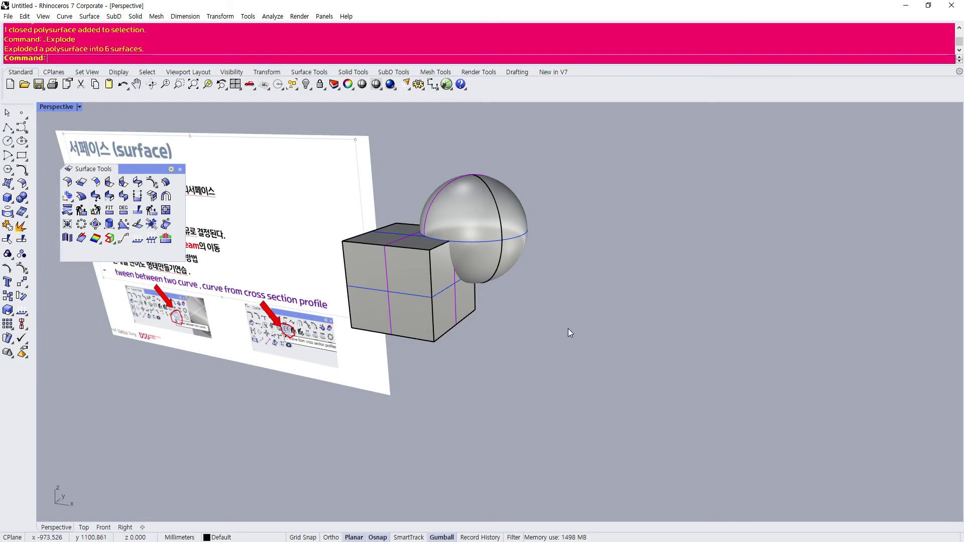
- Check the exploded cube's faces by selecting them individually, select all surfaces including the sphere, and release them
{"action": "left_click", "coordinate": [393, 295]}
{"action": "left_click", "coordinate": [397, 237]}
{"action": "scroll", "coordinate": [439, 260], "scroll_direction": "up", "scroll_amount": 3}
{"action": "left_click", "coordinate": [439, 260]}
{"action": "left_click", "coordinate": [392, 290]}
{"action": "scroll", "coordinate": [392, 291], "scroll_direction": "down", "scroll_amount": 6}
{"action": "scroll", "coordinate": [391, 291], "scroll_direction": "up", "scroll_amount": 4}
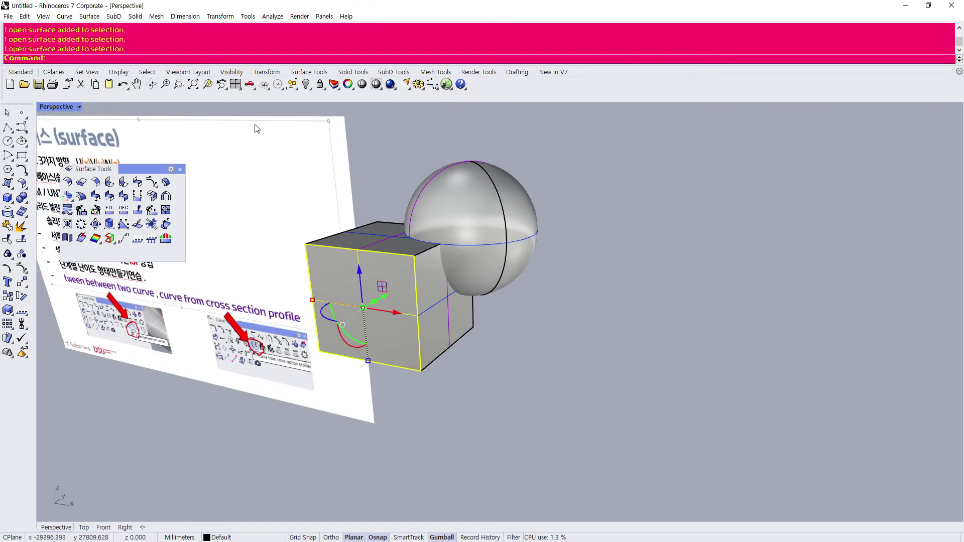
{"action": "left_click_drag", "start_coordinate": [246, 110], "coordinate": [404, 298]}
{"action": "left_click_drag", "start_coordinate": [557, 444], "coordinate": [557, 444]}
{"action": "key", "text": "Escape"}
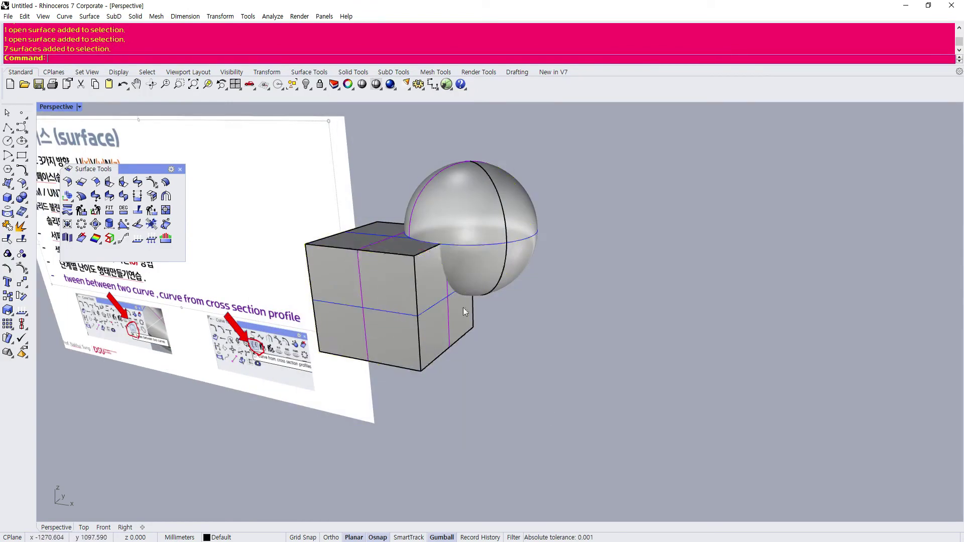
- Compare the sphere with the cube faces it crosses by selecting each in turn, and check the cube's separate surfaces together
{"action": "scroll", "coordinate": [417, 246], "scroll_direction": "up", "scroll_amount": 7}
{"action": "left_click", "coordinate": [390, 243]}
{"action": "left_click", "coordinate": [442, 298]}
{"action": "scroll", "coordinate": [444, 299], "scroll_direction": "down", "scroll_amount": 5}
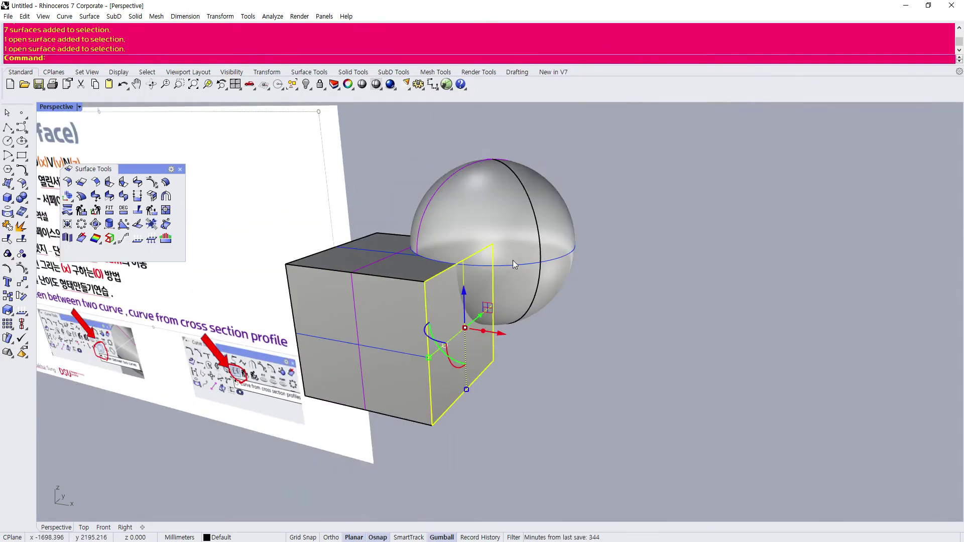
{"action": "left_click", "coordinate": [518, 282]}
{"action": "left_click", "coordinate": [462, 351]}
{"action": "left_click", "coordinate": [505, 293]}
{"action": "left_click", "coordinate": [445, 335]}
{"action": "left_click", "coordinate": [587, 318]}
{"action": "scroll", "coordinate": [588, 318], "scroll_direction": "down", "scroll_amount": 4}
{"action": "right_click_drag", "start_coordinate": [588, 318], "coordinate": [607, 348]}
{"action": "left_click_drag", "start_coordinate": [565, 457], "coordinate": [565, 457]}
- Try to subtract the sphere from the cube's top face with Boolean Difference, keeping DeleteInput=No
{"action": "left_click", "coordinate": [136, 16]}
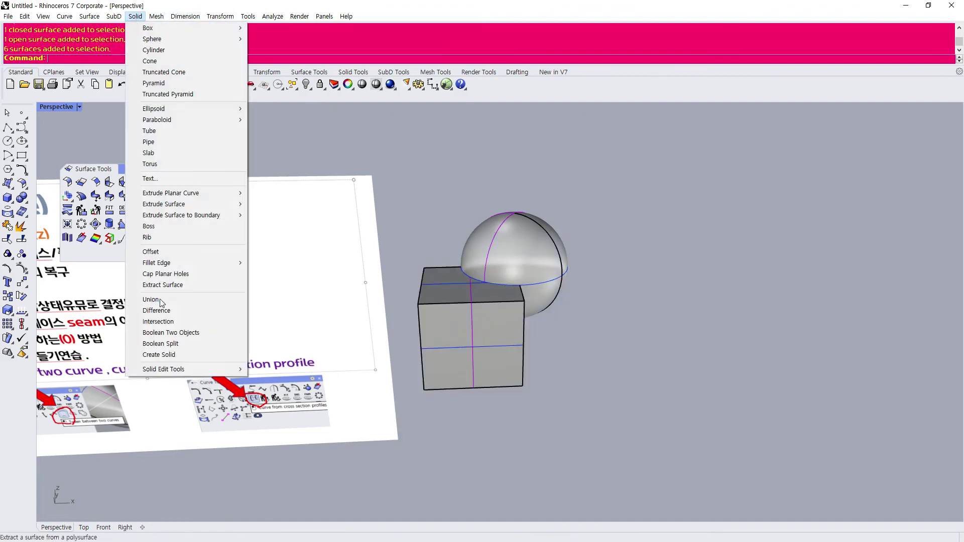
{"action": "left_click", "coordinate": [157, 310]}
{"action": "scroll", "coordinate": [552, 264], "scroll_direction": "up", "scroll_amount": 3}
{"action": "left_click", "coordinate": [443, 317]}
{"action": "key", "text": "Return"}
{"action": "left_click", "coordinate": [526, 250]}
{"action": "key", "text": "Return"}
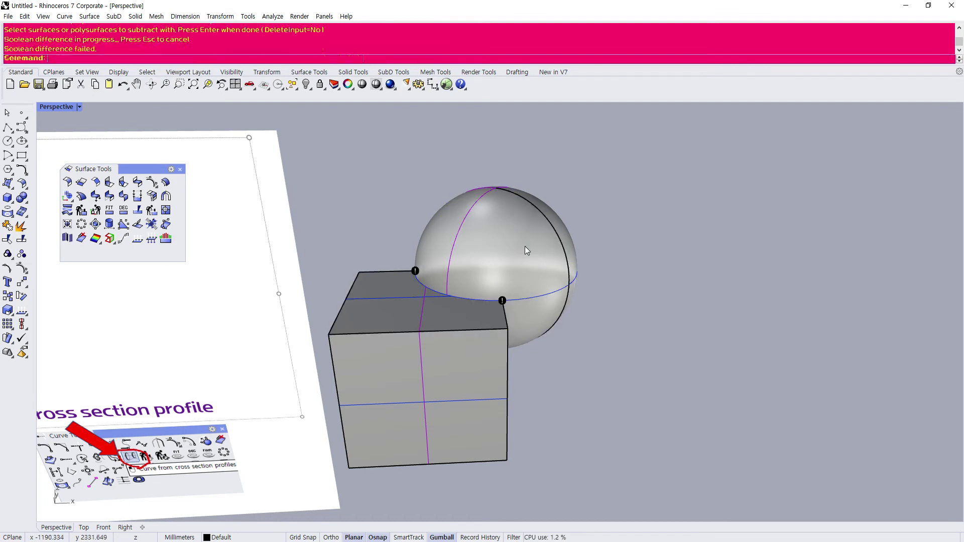
- Examine where the sphere crosses the top face's edges and delete the two marker dots there
{"action": "scroll", "coordinate": [436, 306], "scroll_direction": "up", "scroll_amount": 3}
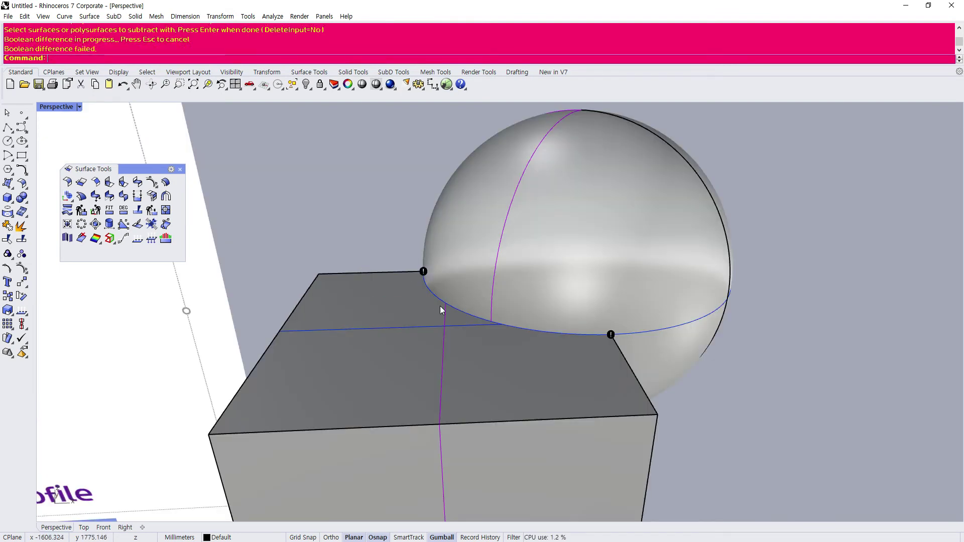
{"action": "left_click", "coordinate": [434, 276]}
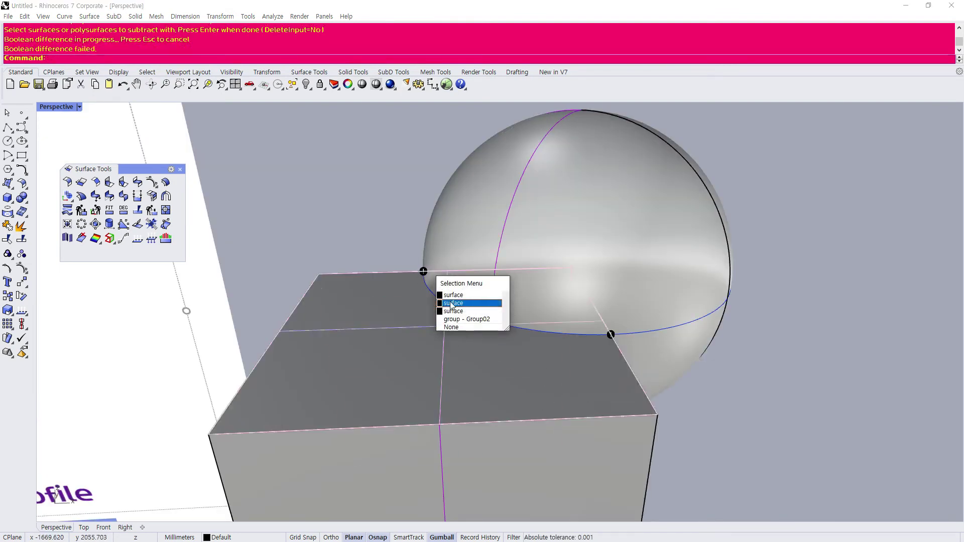
{"action": "left_click", "coordinate": [461, 319]}
{"action": "scroll", "coordinate": [378, 259], "scroll_direction": "down", "scroll_amount": 6}
{"action": "right_click_drag", "start_coordinate": [469, 296], "coordinate": [389, 334]}
{"action": "scroll", "coordinate": [454, 283], "scroll_direction": "up", "scroll_amount": 6}
{"action": "left_click", "coordinate": [389, 335]}
{"action": "left_click", "coordinate": [377, 164]}
{"action": "left_click_drag", "start_coordinate": [396, 194], "coordinate": [547, 388]}
{"action": "scroll", "coordinate": [547, 388], "scroll_direction": "down", "scroll_amount": 3}
{"action": "scroll", "coordinate": [436, 309], "scroll_direction": "up", "scroll_amount": 3}
{"action": "key", "text": "Delete"}
- Examine the cube and overlapping sphere from several angles alongside the slide's notes on solid Booleans
{"action": "scroll", "coordinate": [405, 199], "scroll_direction": "down", "scroll_amount": 2}
{"action": "right_click_drag", "start_coordinate": [400, 216], "coordinate": [498, 324]}
{"action": "scroll", "coordinate": [498, 324], "scroll_direction": "down", "scroll_amount": 5}
{"action": "scroll", "coordinate": [498, 324], "scroll_direction": "up", "scroll_amount": 4}
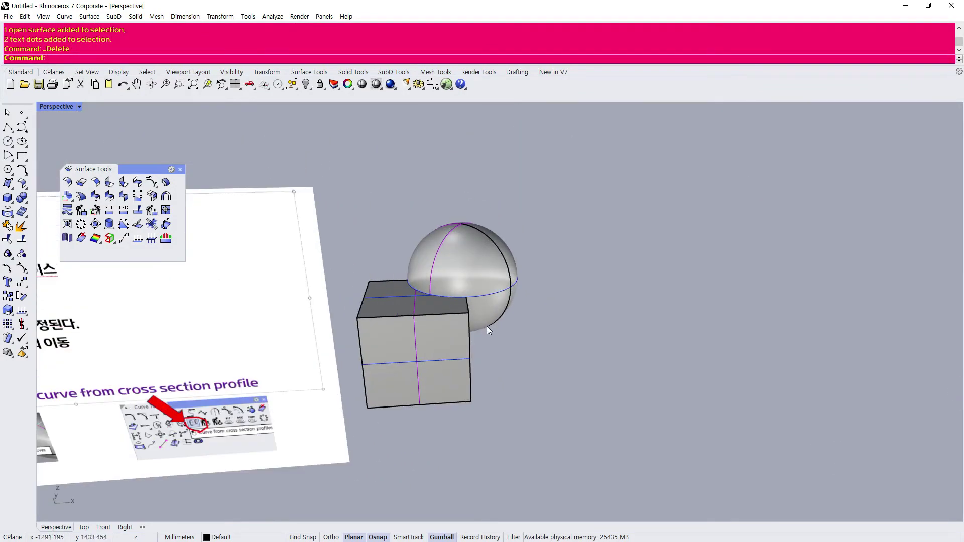
{"action": "right_click_drag", "start_coordinate": [549, 362], "coordinate": [519, 352]}
{"action": "scroll", "coordinate": [520, 352], "scroll_direction": "down", "scroll_amount": 3}
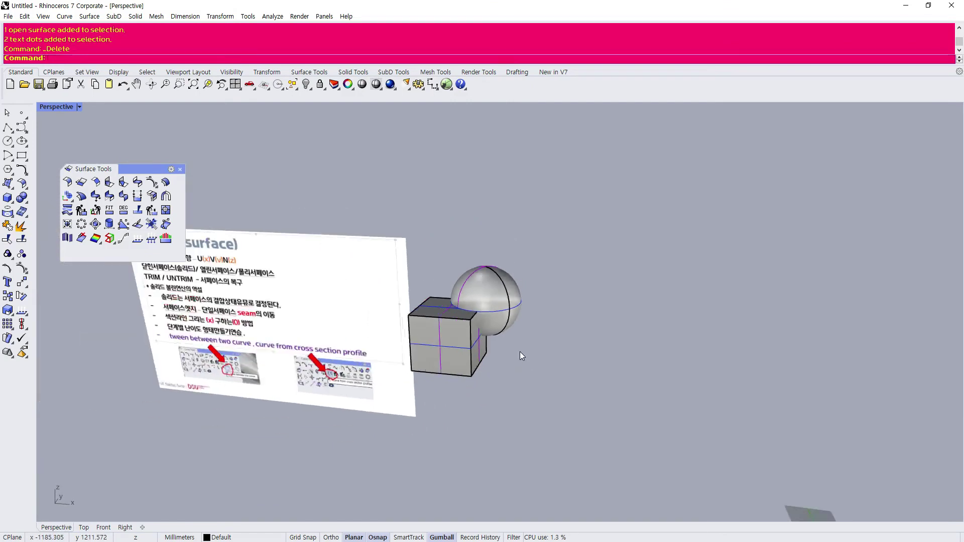
{"action": "scroll", "coordinate": [171, 296], "scroll_direction": "up", "scroll_amount": 4}
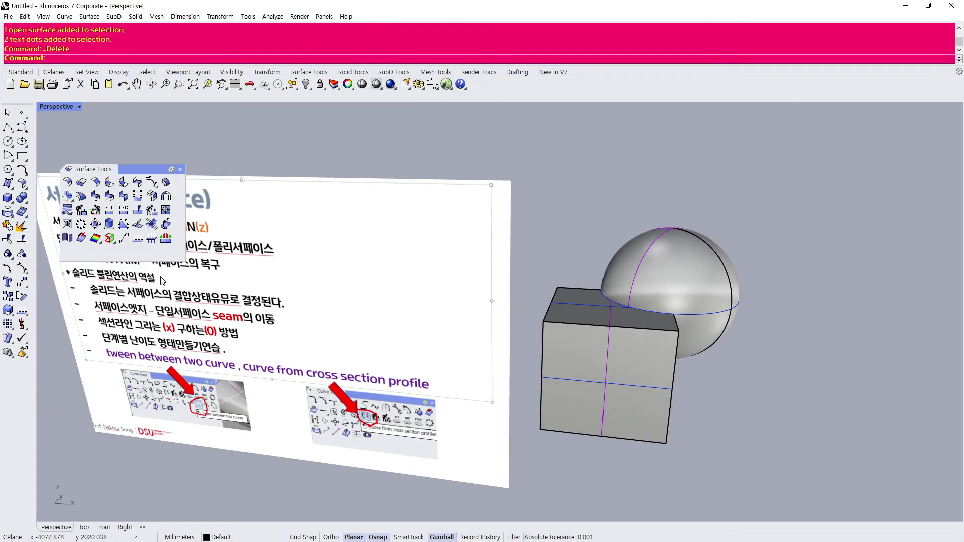
{"action": "right_click_drag", "start_coordinate": [602, 335], "coordinate": [539, 330]}
- Move the sphere vertically down so its centre sits below the cube's top face
{"action": "scroll", "coordinate": [245, 186], "scroll_direction": "down", "scroll_amount": 4}
{"action": "right_click_drag", "start_coordinate": [452, 251], "coordinate": [504, 282]}
{"action": "scroll", "coordinate": [504, 283], "scroll_direction": "up", "scroll_amount": 6}
{"action": "left_click", "coordinate": [504, 283]}
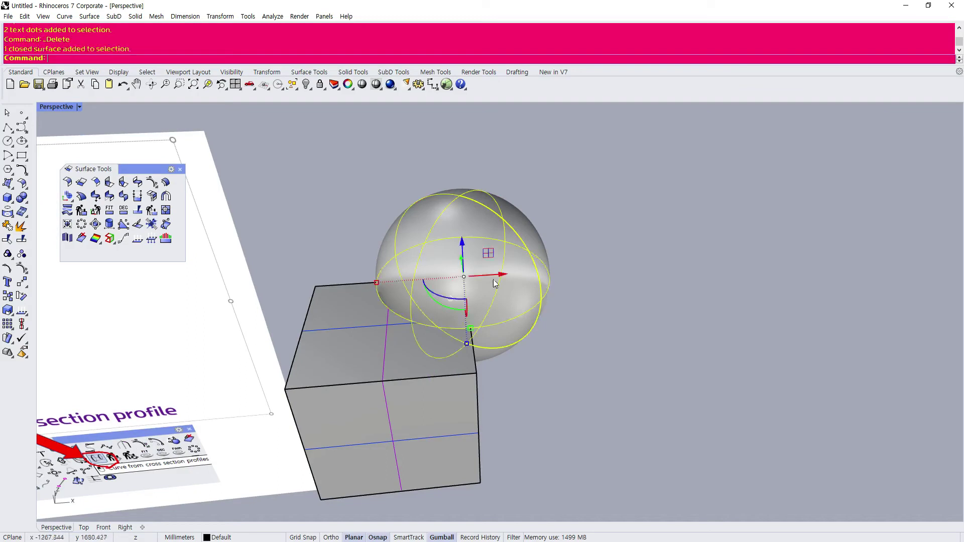
{"action": "left_click_drag", "start_coordinate": [462, 245], "coordinate": [462, 286]}
- Delete the cube's front face to open up its interior
{"action": "left_click", "coordinate": [383, 454]}
{"action": "scroll", "coordinate": [339, 276], "scroll_direction": "down", "scroll_amount": 6}
{"action": "mouse_move", "coordinate": [307, 276]}
{"action": "right_mouse_down"}
{"action": "mouse_move", "coordinate": [297, 245]}
{"action": "mouse_move", "coordinate": [301, 268]}
{"action": "right_mouse_up"}
{"action": "scroll", "coordinate": [309, 284], "scroll_direction": "up", "scroll_amount": 4}
{"action": "key", "text": "Delete"}
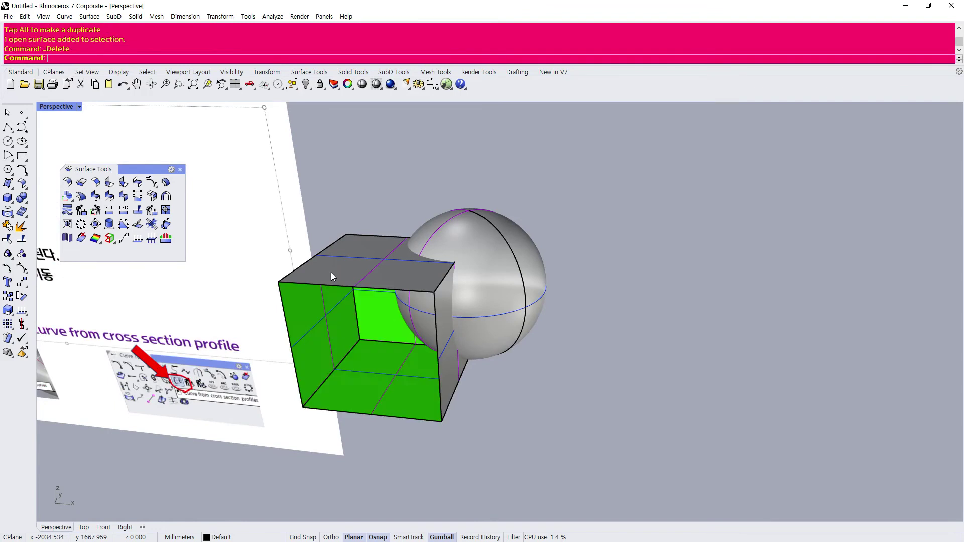
- Reposition the sphere at the middle of the cube's side face so it partly protrudes into the interior
{"action": "right_click_drag", "start_coordinate": [388, 324], "coordinate": [416, 337]}
{"action": "left_click", "coordinate": [517, 309]}
{"action": "left_click_drag", "start_coordinate": [480, 271], "coordinate": [430, 294]}
{"action": "left_click_drag", "start_coordinate": [424, 329], "coordinate": [470, 371]}
{"action": "left_click", "coordinate": [584, 402]}
- Shift the sphere about 23 mm along the negative X axis, further into the open cube
{"action": "right_click_drag", "start_coordinate": [584, 401], "coordinate": [691, 369]}
{"action": "scroll", "coordinate": [607, 326], "scroll_direction": "up", "scroll_amount": 5}
{"action": "left_click", "coordinate": [652, 309]}
{"action": "left_click_drag", "start_coordinate": [634, 249], "coordinate": [625, 243]}
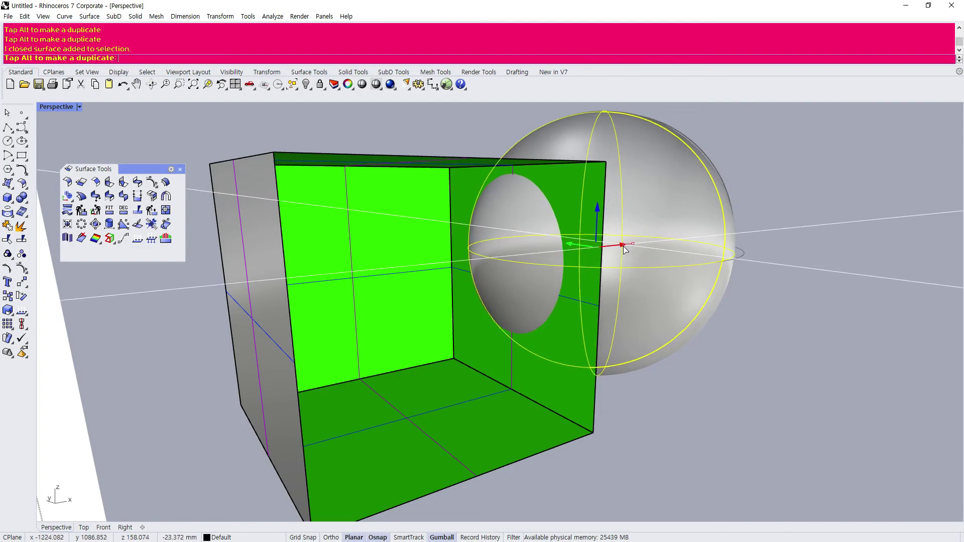
{"action": "left_click", "coordinate": [761, 381]}
- Examine where the sphere passes through the cube's side face, selecting that face and releasing it
{"action": "right_click_drag", "start_coordinate": [762, 381], "coordinate": [674, 361]}
{"action": "scroll", "coordinate": [547, 324], "scroll_direction": "down", "scroll_amount": 5}
{"action": "scroll", "coordinate": [536, 314], "scroll_direction": "up", "scroll_amount": 5}
{"action": "left_click", "coordinate": [539, 436]}
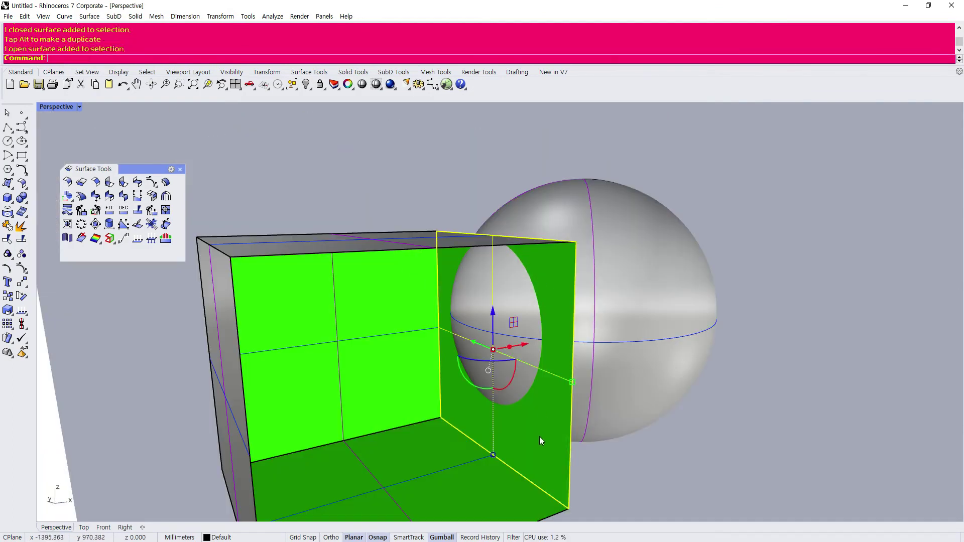
{"action": "scroll", "coordinate": [542, 392], "scroll_direction": "up", "scroll_amount": 6}
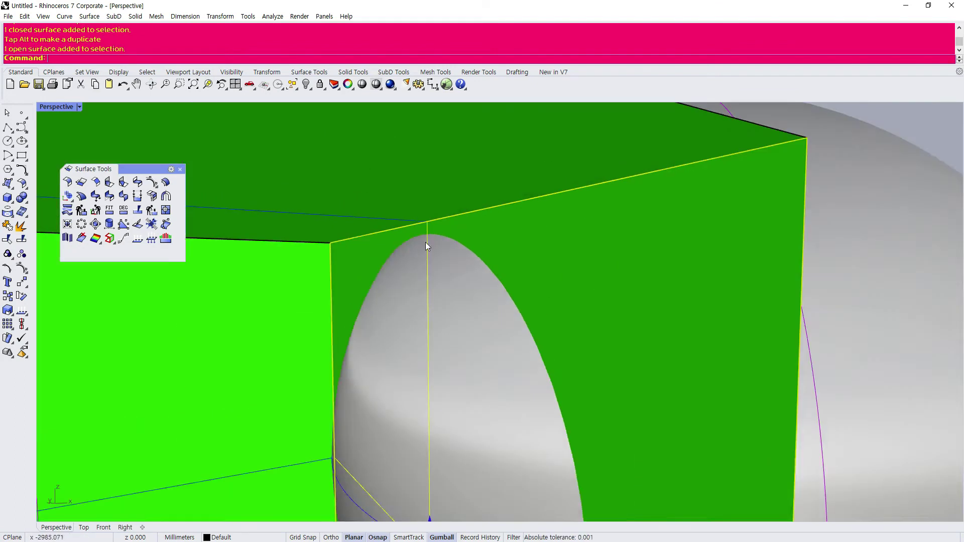
{"action": "scroll", "coordinate": [426, 242], "scroll_direction": "down", "scroll_amount": 10}
{"action": "key", "text": "Escape"}
- Select the open cube's remaining surfaces together, release them, and inspect the sphere's circular intersection with the side face
{"action": "scroll", "coordinate": [448, 260], "scroll_direction": "up", "scroll_amount": 2}
{"action": "right_click_drag", "start_coordinate": [418, 193], "coordinate": [442, 255]}
{"action": "scroll", "coordinate": [442, 255], "scroll_direction": "down", "scroll_amount": 5}
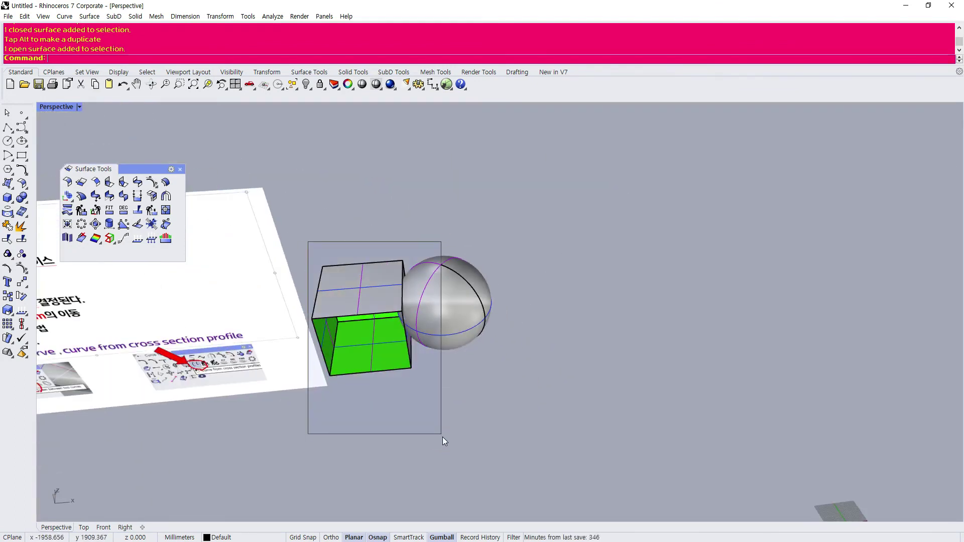
{"action": "left_click_drag", "start_coordinate": [433, 448], "coordinate": [433, 448]}
{"action": "scroll", "coordinate": [401, 348], "scroll_direction": "up", "scroll_amount": 3}
{"action": "key", "text": "Escape"}
{"action": "right_click_drag", "start_coordinate": [448, 376], "coordinate": [452, 324]}
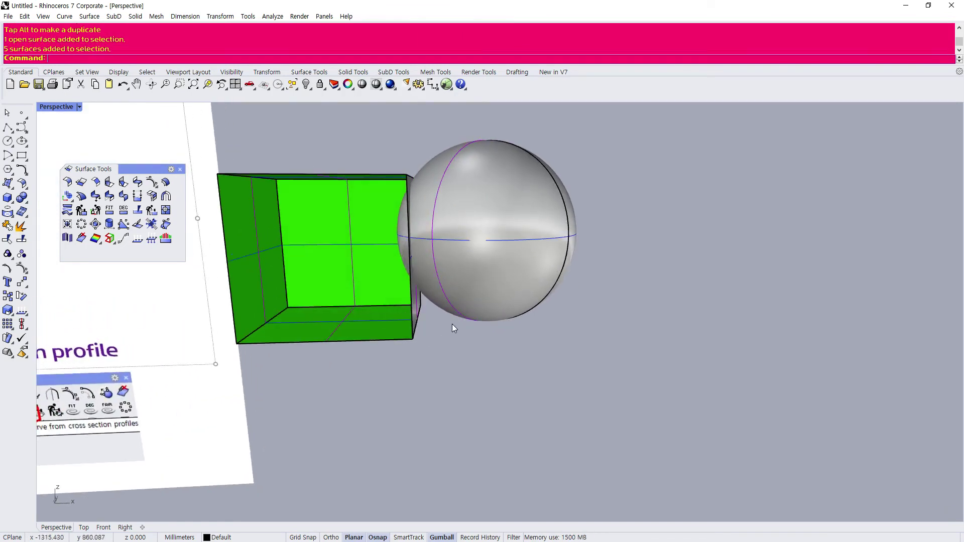
{"action": "right_click_drag", "start_coordinate": [456, 249], "coordinate": [430, 241]}
- Subtract the sphere from the cube's single side face with Boolean Difference
{"action": "left_click", "coordinate": [135, 16]}
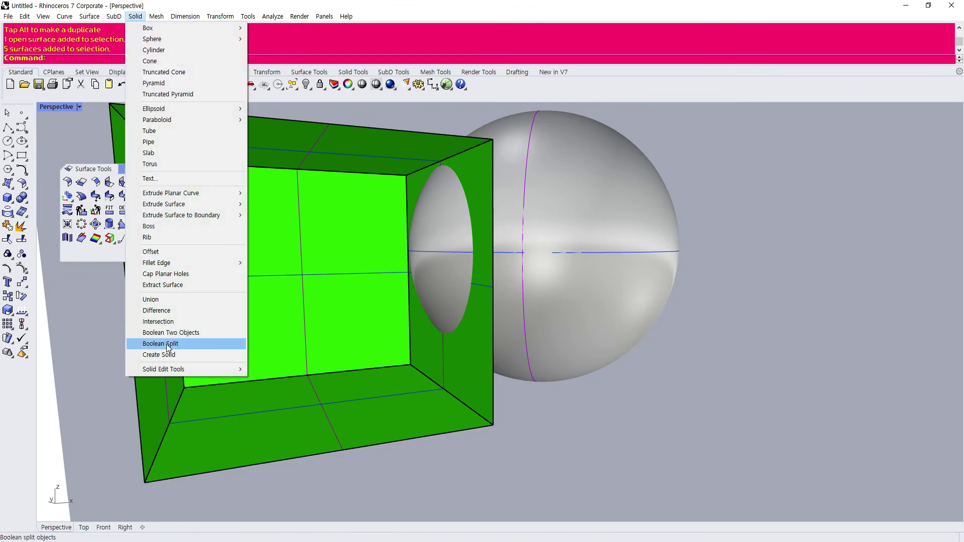
{"action": "left_click", "coordinate": [174, 308]}
{"action": "scroll", "coordinate": [374, 332], "scroll_direction": "down", "scroll_amount": 6}
{"action": "right_click_drag", "start_coordinate": [390, 333], "coordinate": [331, 361]}
{"action": "scroll", "coordinate": [428, 302], "scroll_direction": "up", "scroll_amount": 3}
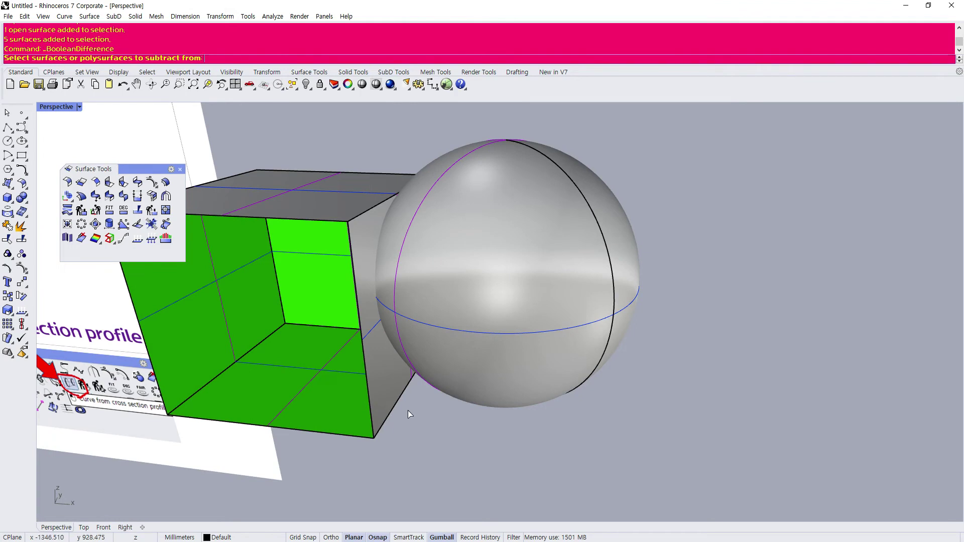
{"action": "scroll", "coordinate": [398, 391], "scroll_direction": "down", "scroll_amount": 3}
{"action": "left_click", "coordinate": [395, 388]}
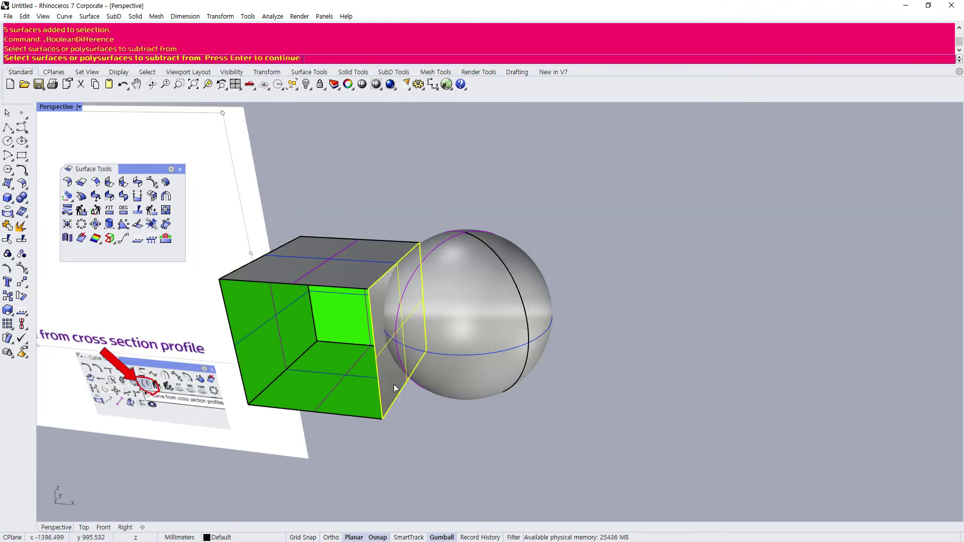
{"action": "left_click", "coordinate": [447, 383]}
{"action": "key", "text": "Return"}
- Delete the sphere to inspect the recess in the side face, and undo the deletion
{"action": "left_click", "coordinate": [457, 383]}
{"action": "key", "text": "Delete"}
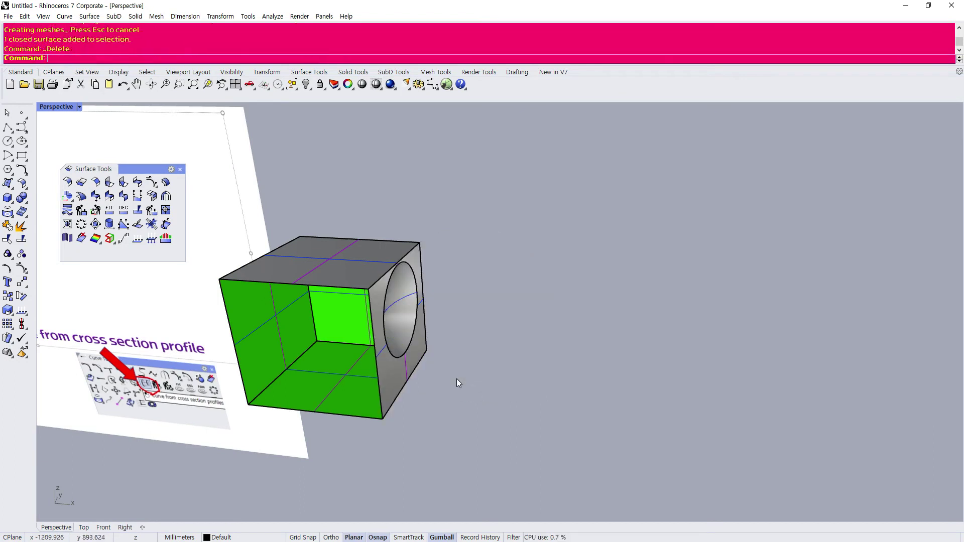
{"action": "right_click_drag", "start_coordinate": [382, 365], "coordinate": [457, 382]}
{"action": "scroll", "coordinate": [517, 378], "scroll_direction": "down", "scroll_amount": 4}
{"action": "scroll", "coordinate": [484, 401], "scroll_direction": "up", "scroll_amount": 5}
{"action": "key", "text": "ctrl+z"}
{"action": "left_click", "coordinate": [706, 427]}
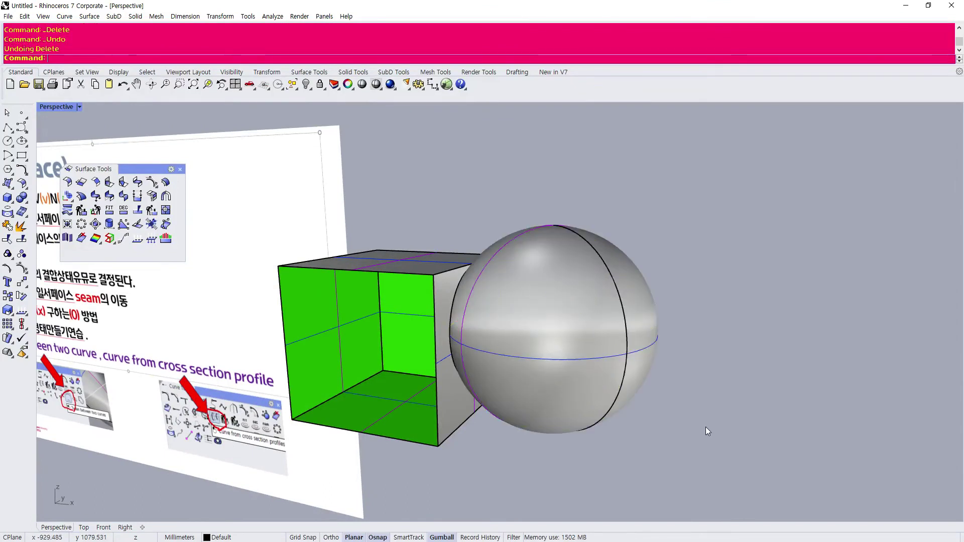
- Undo the Boolean Difference on the cube's side face and inspect the open cube with the whole sphere
{"action": "mouse_move", "coordinate": [505, 335]}
{"action": "right_mouse_down"}
{"action": "mouse_move", "coordinate": [584, 327]}
{"action": "mouse_move", "coordinate": [542, 363]}
{"action": "mouse_move", "coordinate": [537, 385]}
{"action": "mouse_move", "coordinate": [545, 314]}
{"action": "mouse_move", "coordinate": [520, 323]}
{"action": "mouse_move", "coordinate": [533, 341]}
{"action": "mouse_move", "coordinate": [523, 339]}
{"action": "right_mouse_up"}
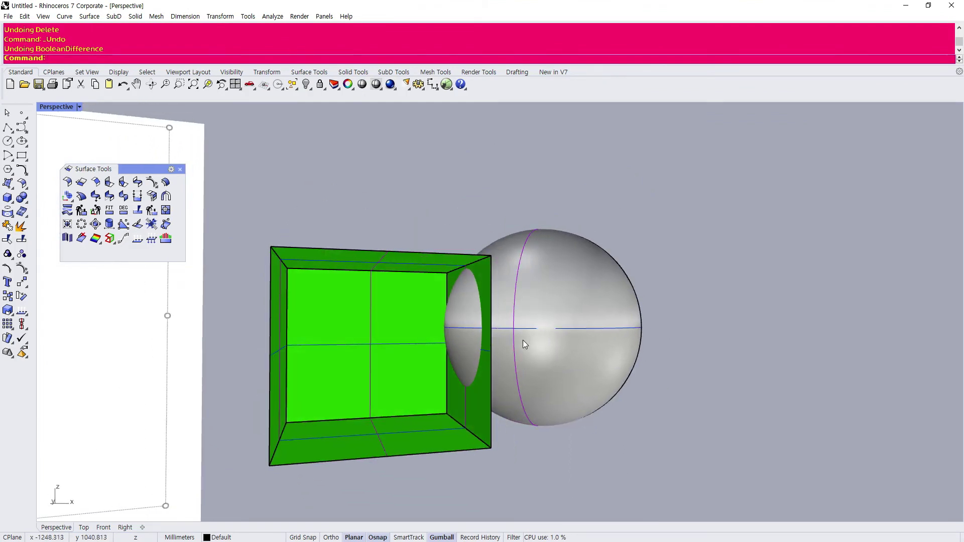
{"action": "scroll", "coordinate": [492, 342], "scroll_direction": "down", "scroll_amount": 3}
{"action": "scroll", "coordinate": [477, 384], "scroll_direction": "up", "scroll_amount": 3}
{"action": "right_click_drag", "start_coordinate": [465, 386], "coordinate": [465, 371]}
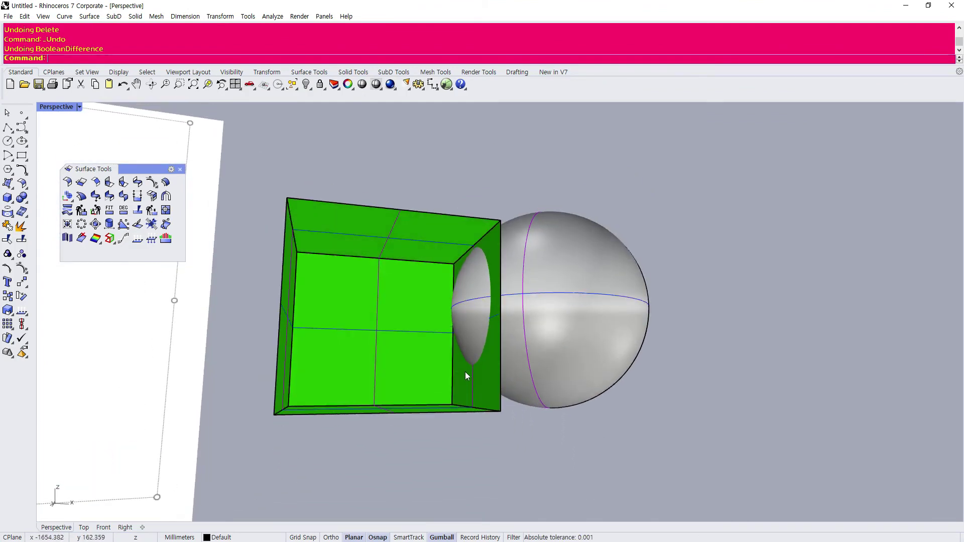
- Select the open cube's five separate surfaces together, release them, and view the sphere's intersection with the side face
{"action": "left_click_drag", "start_coordinate": [535, 471], "coordinate": [525, 487]}
{"action": "scroll", "coordinate": [445, 309], "scroll_direction": "up", "scroll_amount": 2}
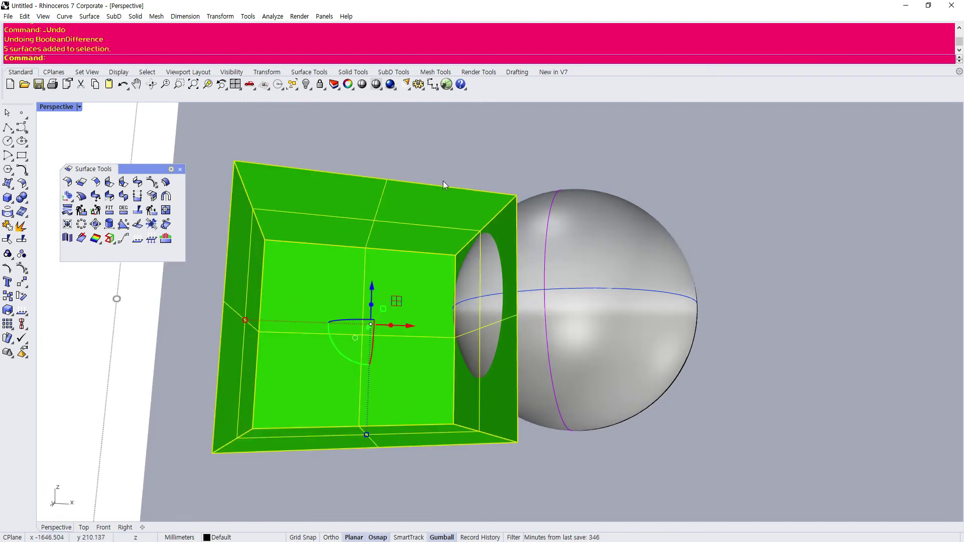
{"action": "left_click", "coordinate": [449, 157]}
{"action": "right_click_drag", "start_coordinate": [450, 314], "coordinate": [550, 335]}
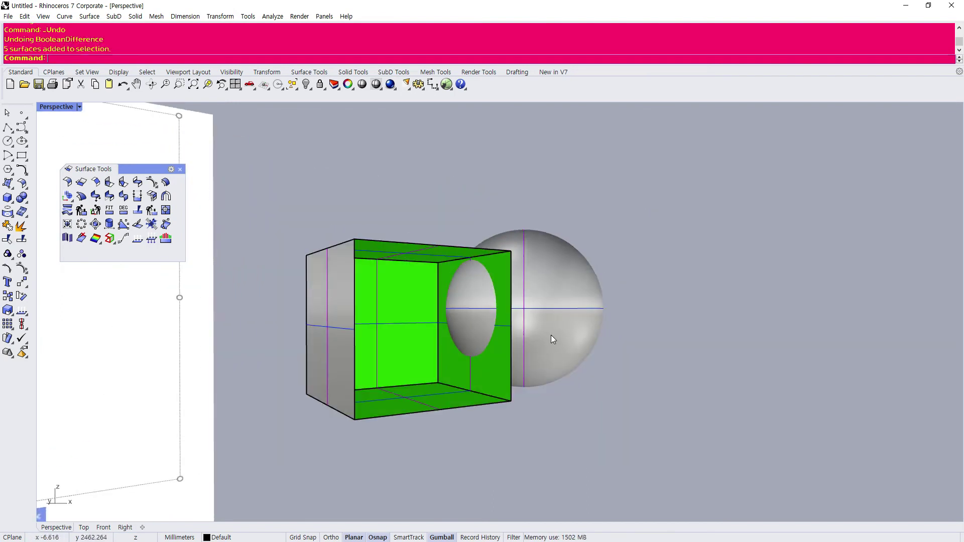
- Select the sphere and the cube's single side face in turn to examine where the sphere passes through that face
{"action": "scroll", "coordinate": [550, 336], "scroll_direction": "up", "scroll_amount": 2}
{"action": "left_click", "coordinate": [517, 335]}
{"action": "left_click", "coordinate": [520, 472]}
{"action": "left_click", "coordinate": [439, 397]}
{"action": "left_click", "coordinate": [502, 379]}
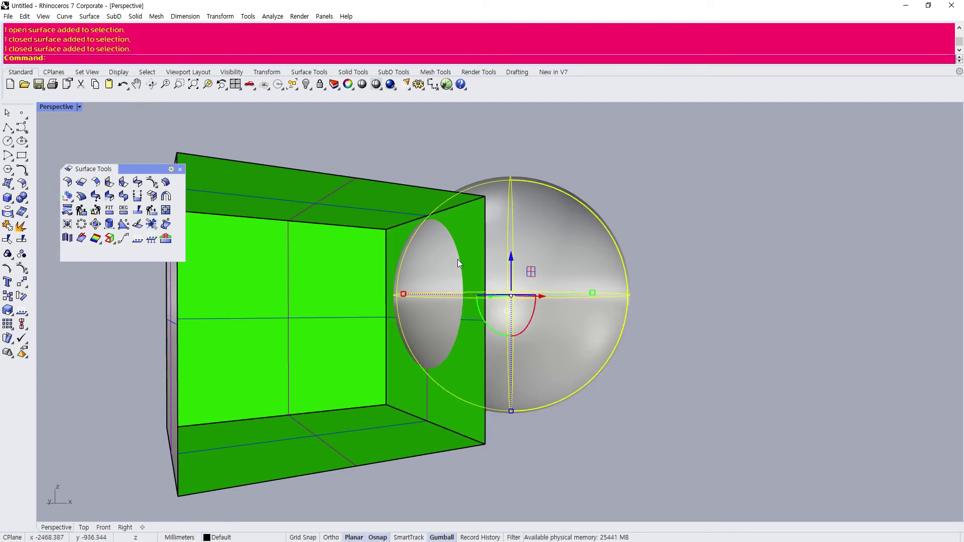
{"action": "left_click", "coordinate": [463, 236]}
{"action": "right_click_drag", "start_coordinate": [463, 236], "coordinate": [486, 360]}
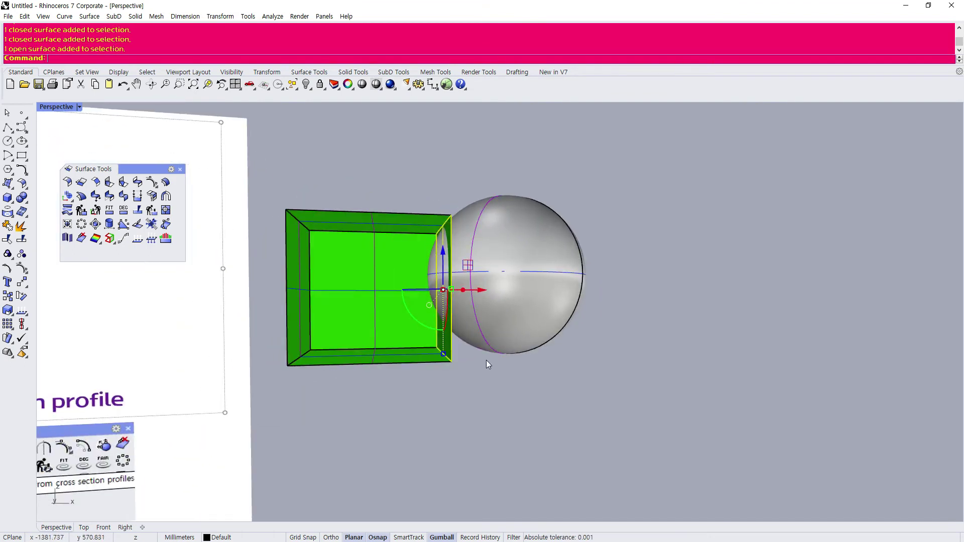
{"action": "right_click_drag", "start_coordinate": [463, 286], "coordinate": [510, 247]}
{"action": "left_click", "coordinate": [520, 236]}
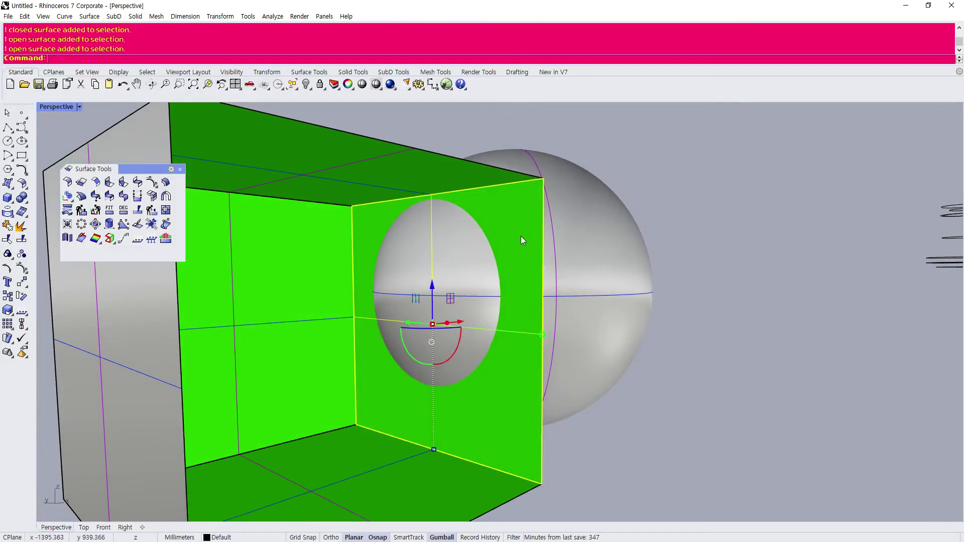
- Select the sphere again and check from another angle that its intersection circle lies fully inside the side face
{"action": "scroll", "coordinate": [519, 290], "scroll_direction": "down", "scroll_amount": 3}
{"action": "right_click_drag", "start_coordinate": [519, 290], "coordinate": [481, 266]}
{"action": "scroll", "coordinate": [559, 260], "scroll_direction": "up", "scroll_amount": 3}
{"action": "left_click", "coordinate": [560, 261]}
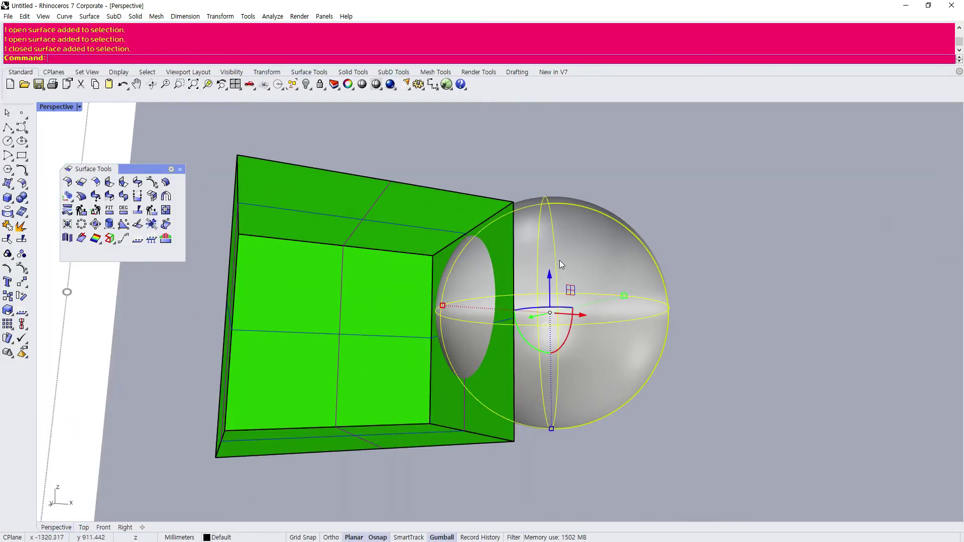
{"action": "left_click", "coordinate": [497, 237]}
{"action": "right_click_drag", "start_coordinate": [515, 203], "coordinate": [444, 255]}
{"action": "left_click", "coordinate": [446, 258]}
- Move the sphere straight up so that it crosses the upper edge of the cube's side face
{"action": "scroll", "coordinate": [447, 261], "scroll_direction": "down", "scroll_amount": 3}
{"action": "left_click", "coordinate": [507, 335]}
{"action": "scroll", "coordinate": [507, 336], "scroll_direction": "up", "scroll_amount": 3}
{"action": "left_click_drag", "start_coordinate": [509, 294], "coordinate": [508, 262]}
{"action": "left_click", "coordinate": [344, 150]}
{"action": "right_click_drag", "start_coordinate": [345, 149], "coordinate": [430, 273]}
{"action": "scroll", "coordinate": [442, 324], "scroll_direction": "up", "scroll_amount": 6}
{"action": "scroll", "coordinate": [445, 290], "scroll_direction": "down", "scroll_amount": 3}
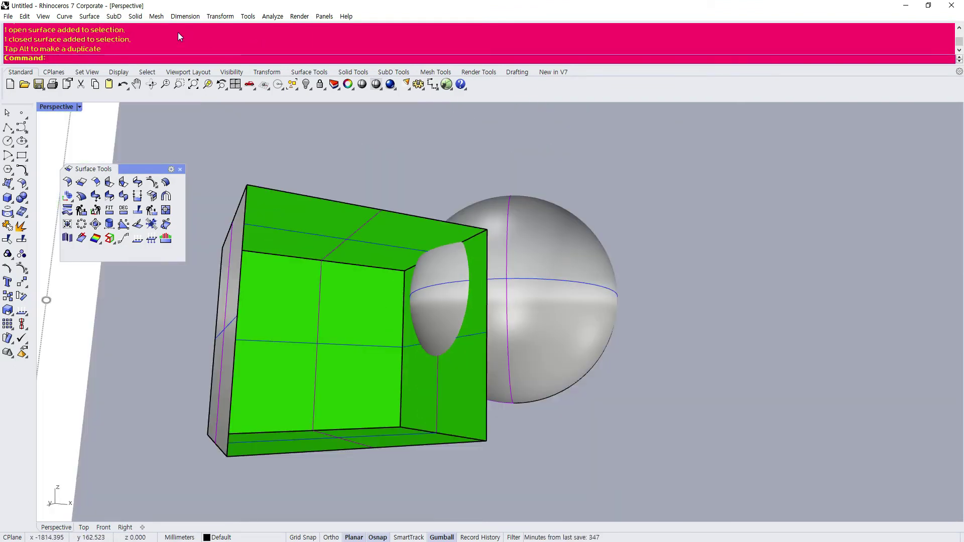
- Try to subtract the raised sphere from the cube's single side face with Boolean Difference, and undo the attempt
{"action": "left_click", "coordinate": [135, 16]}
{"action": "left_click", "coordinate": [156, 310]}
{"action": "left_click", "coordinate": [453, 381]}
{"action": "key", "text": "Return"}
{"action": "left_click", "coordinate": [546, 350]}
{"action": "key", "text": "Return"}
{"action": "mouse_move", "coordinate": [546, 354]}
{"action": "right_mouse_down"}
{"action": "mouse_move", "coordinate": [522, 346]}
{"action": "mouse_move", "coordinate": [540, 366]}
{"action": "mouse_move", "coordinate": [541, 358]}
{"action": "right_mouse_up"}
{"action": "key", "text": "ctrl+z"}
{"action": "right_click_drag", "start_coordinate": [422, 260], "coordinate": [415, 274]}
{"action": "scroll", "coordinate": [417, 274], "scroll_direction": "down", "scroll_amount": 12}
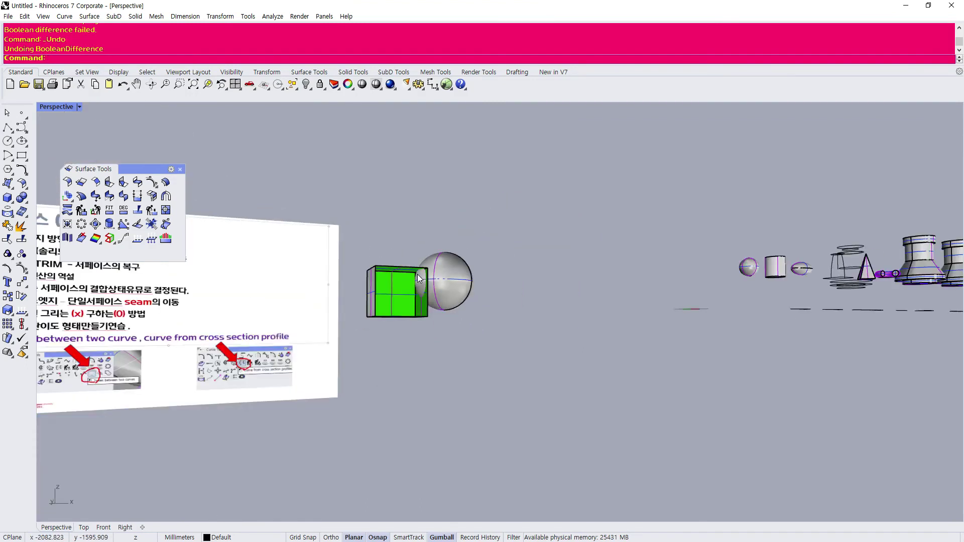